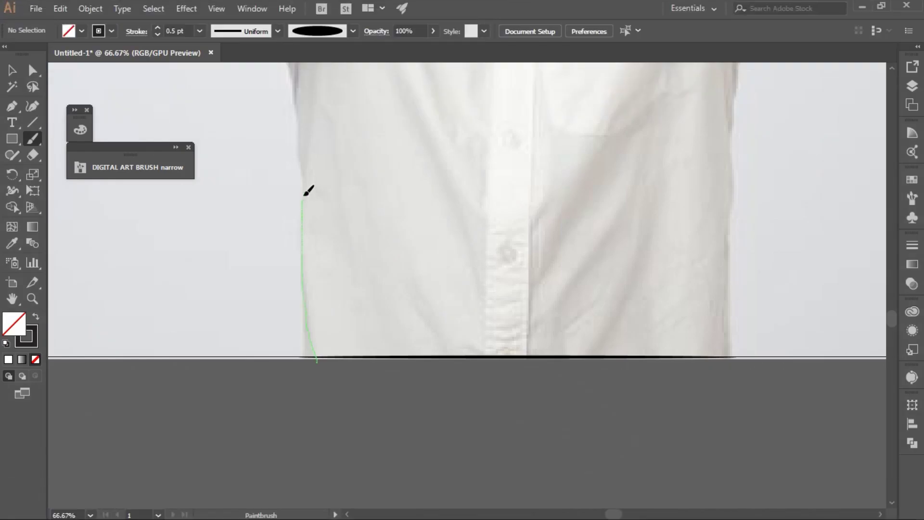
Step: Trace the shirt's left edge from the hem up into the armpit, redrawing the first stroke
{"action": "left_click_drag", "start_coordinate": [315, 360], "coordinate": [313, 96]}
{"action": "key", "text": "ctrl+z"}
{"action": "mouse_move", "coordinate": [310, 369]}
{"action": "left_mouse_down"}
{"action": "mouse_move", "coordinate": [308, 248]}
{"action": "mouse_move", "coordinate": [310, 354]}
{"action": "left_mouse_up"}
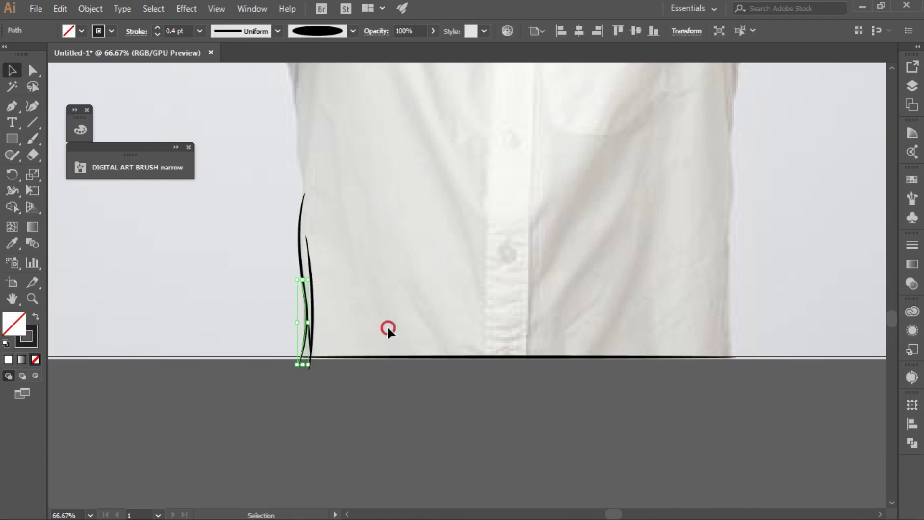
{"action": "scroll", "coordinate": [385, 326], "scroll_direction": "up", "scroll_amount": 5}
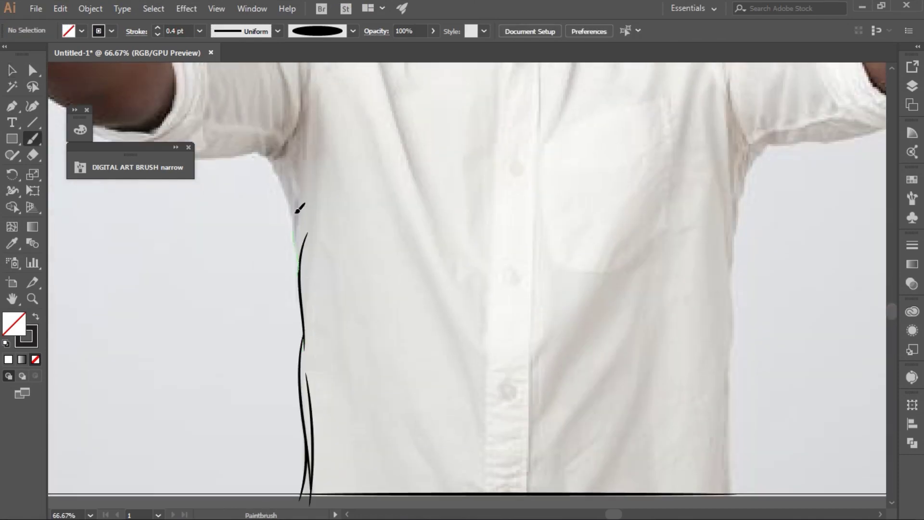
{"action": "left_click_drag", "start_coordinate": [302, 255], "coordinate": [247, 150]}
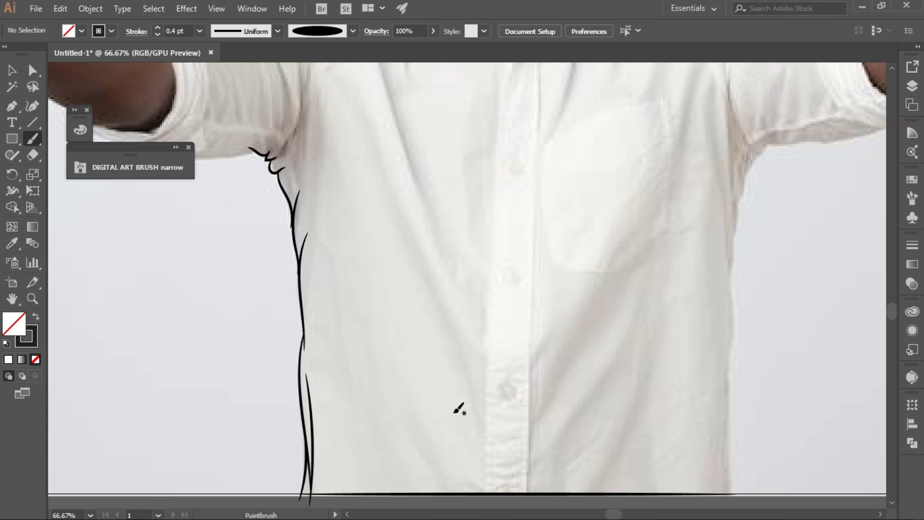
{"action": "scroll", "coordinate": [426, 154], "scroll_direction": "left", "scroll_amount": 5}
Step: Draw curves along the sleeve's underside and select one to check it
{"action": "left_click_drag", "start_coordinate": [283, 142], "coordinate": [367, 89]}
{"action": "mouse_move", "coordinate": [289, 145]}
{"action": "left_mouse_down"}
{"action": "mouse_move", "coordinate": [337, 155]}
{"action": "mouse_move", "coordinate": [376, 91]}
{"action": "left_mouse_up"}
{"action": "key", "text": "v"}
{"action": "left_click", "coordinate": [320, 159]}
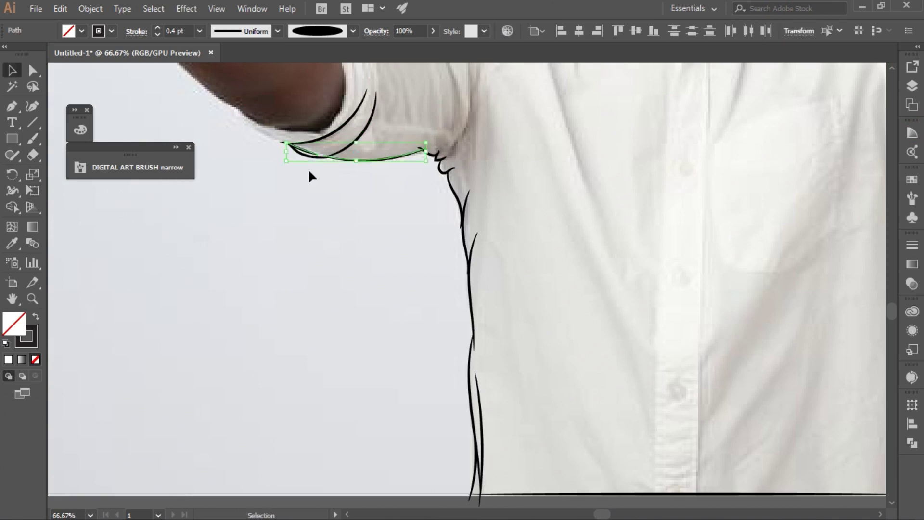
{"action": "left_click", "coordinate": [547, 195]}
Step: Add another line under the sleeve and trace the sleeve's edge along the arm
{"action": "scroll", "coordinate": [547, 195], "scroll_direction": "up", "scroll_amount": 5}
{"action": "key", "text": "b"}
{"action": "left_click_drag", "start_coordinate": [253, 282], "coordinate": [249, 277]}
{"action": "left_click_drag", "start_coordinate": [293, 162], "coordinate": [293, 162]}
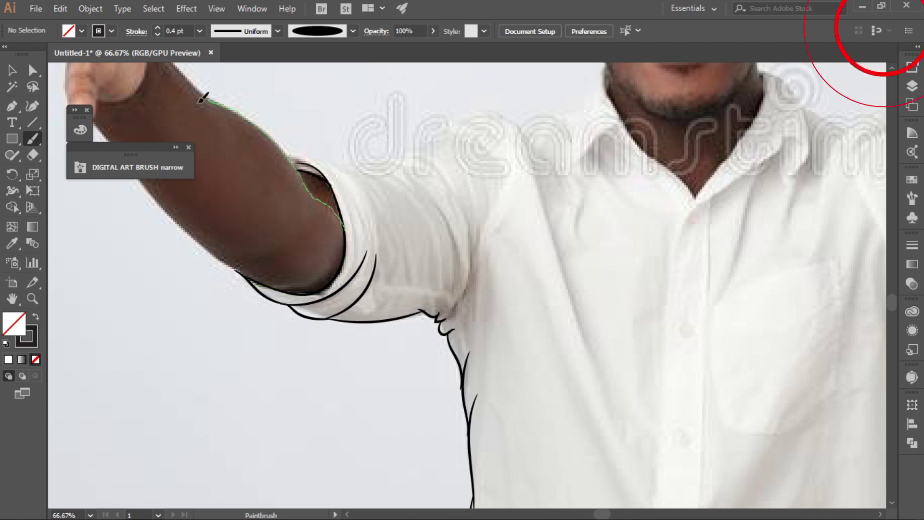
Step: Trace the upper arm's top and lower edges plus the rolled cuff and outer sleeve
{"action": "left_click_drag", "start_coordinate": [200, 101], "coordinate": [339, 214]}
{"action": "left_click_drag", "start_coordinate": [243, 277], "coordinate": [119, 138]}
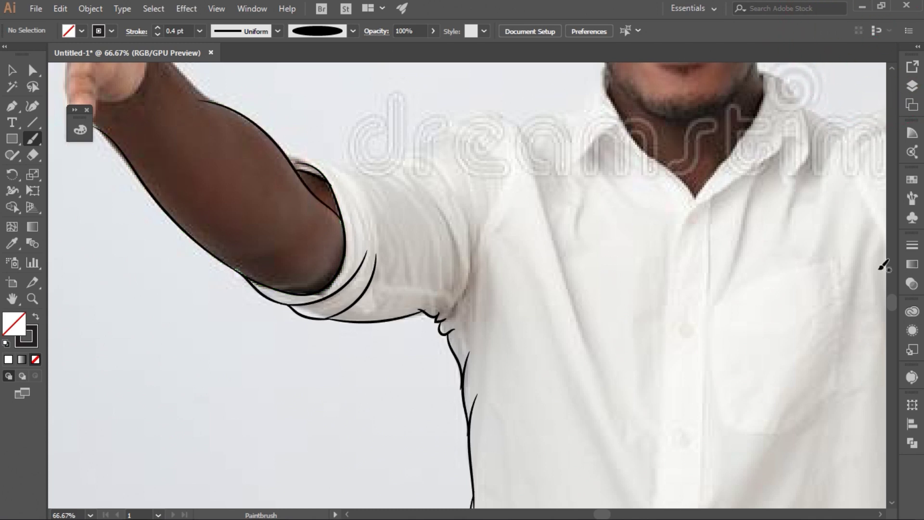
{"action": "scroll", "coordinate": [400, 328], "scroll_direction": "up", "scroll_amount": 3}
{"action": "mouse_move", "coordinate": [365, 383]}
{"action": "left_mouse_down"}
{"action": "mouse_move", "coordinate": [333, 301]}
{"action": "mouse_move", "coordinate": [367, 317]}
{"action": "left_mouse_up"}
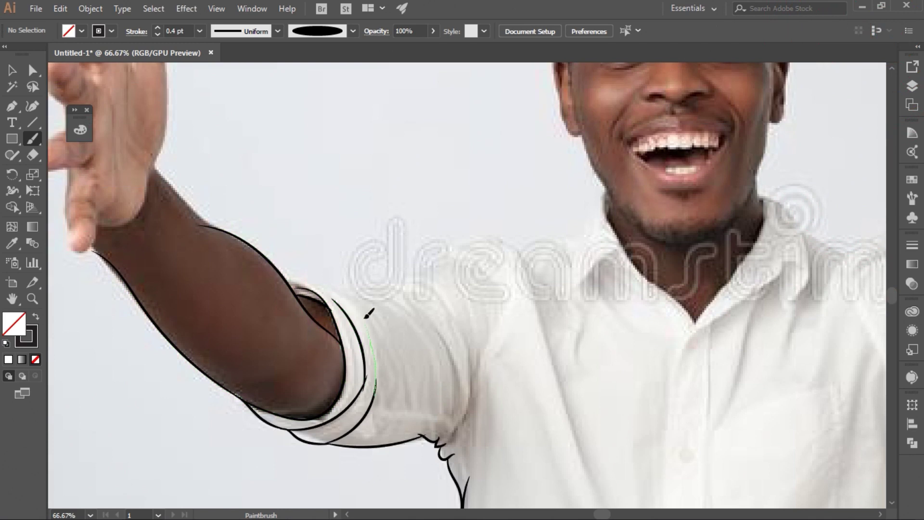
{"action": "left_click_drag", "start_coordinate": [289, 277], "coordinate": [285, 279]}
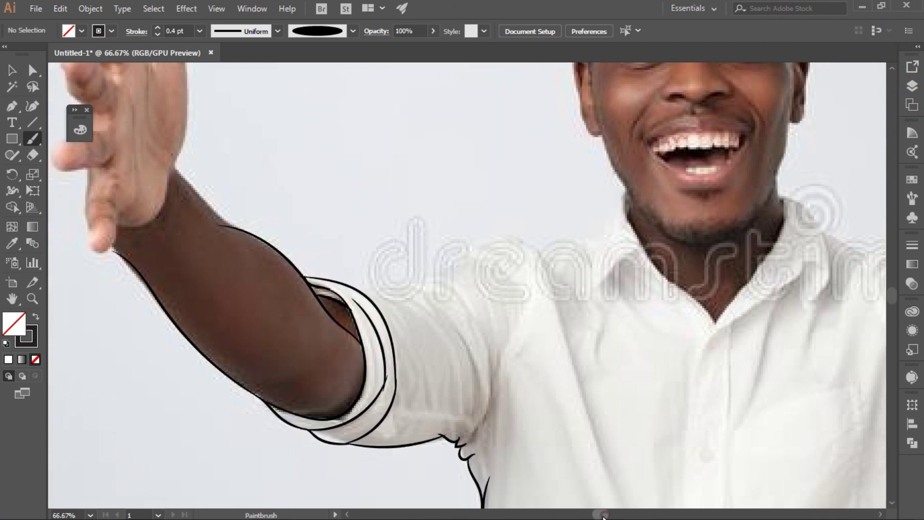
{"action": "scroll", "coordinate": [539, 316], "scroll_direction": "left", "scroll_amount": 5}
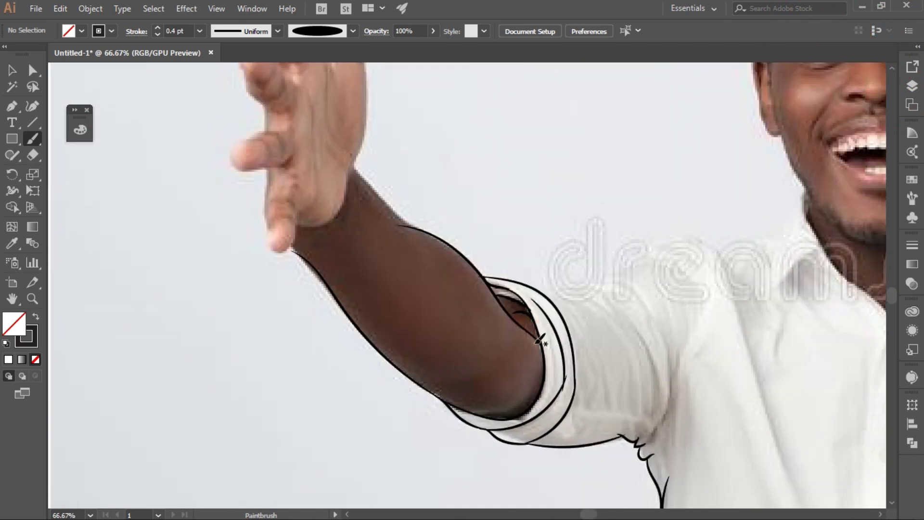
Step: Select and inspect the upper-arm and cuff strokes, then deselect them
{"action": "left_click", "coordinate": [541, 347], "text": "ctrl"}
{"action": "key", "text": "shift+e"}
{"action": "key", "text": "v"}
{"action": "left_click", "coordinate": [554, 146]}
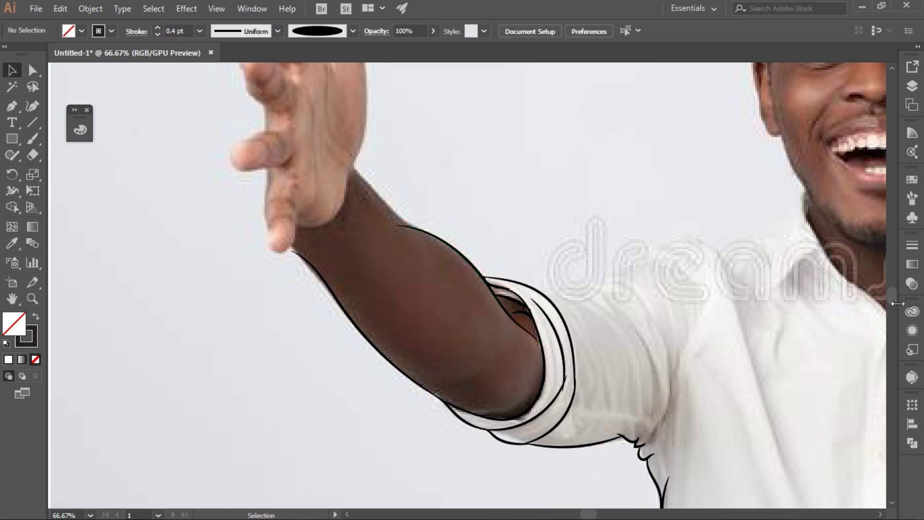
{"action": "scroll", "coordinate": [530, 289], "scroll_direction": "up", "scroll_amount": 2}
{"action": "left_click", "coordinate": [525, 450]}
{"action": "key", "text": "ctrl+shift+a"}
Step: Trace the forearm's outer edge, then the fingertip edge with a 0.2 pt brush
{"action": "key", "text": "b"}
{"action": "left_click_drag", "start_coordinate": [295, 299], "coordinate": [295, 300]}
{"action": "left_click", "coordinate": [157, 34]}
{"action": "left_click", "coordinate": [157, 34]}
{"action": "left_click_drag", "start_coordinate": [278, 267], "coordinate": [288, 299]}
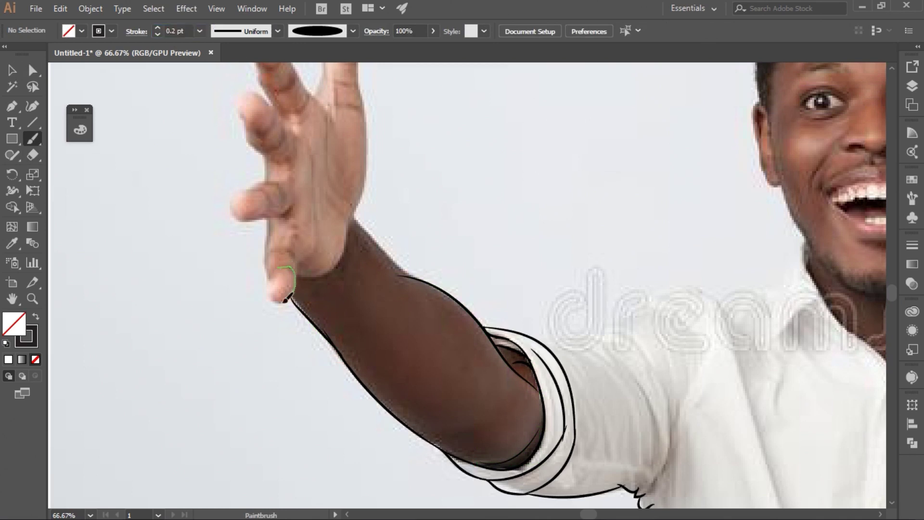
Step: Zoom in on the hand and outline the fingertip's lower, right and left sides
{"action": "left_click_drag", "start_coordinate": [269, 242], "coordinate": [269, 242]}
{"action": "key", "text": "v"}
{"action": "scroll", "coordinate": [184, 248], "scroll_direction": "up", "scroll_amount": 3}
{"action": "key", "text": "ctrl+shift+a"}
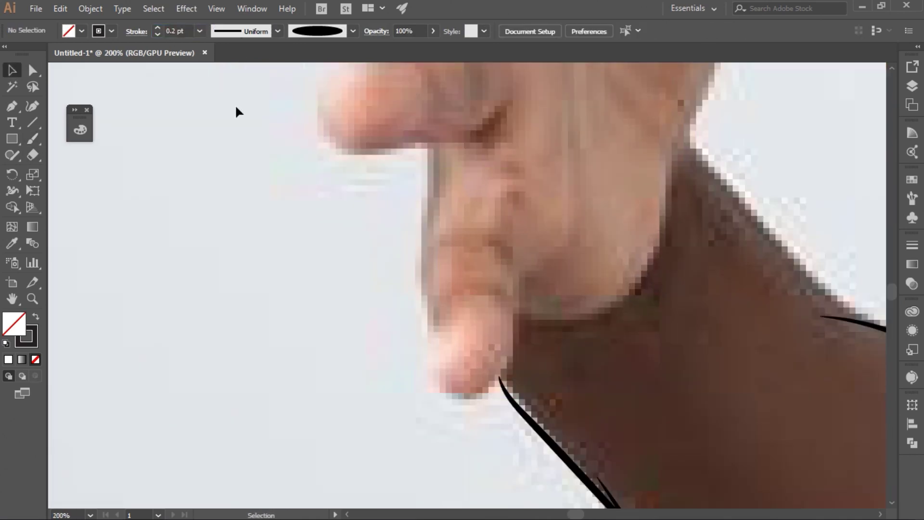
{"action": "key", "text": "b"}
{"action": "left_click_drag", "start_coordinate": [517, 348], "coordinate": [491, 229]}
{"action": "left_click_drag", "start_coordinate": [429, 236], "coordinate": [430, 343]}
{"action": "left_click_drag", "start_coordinate": [463, 395], "coordinate": [469, 397]}
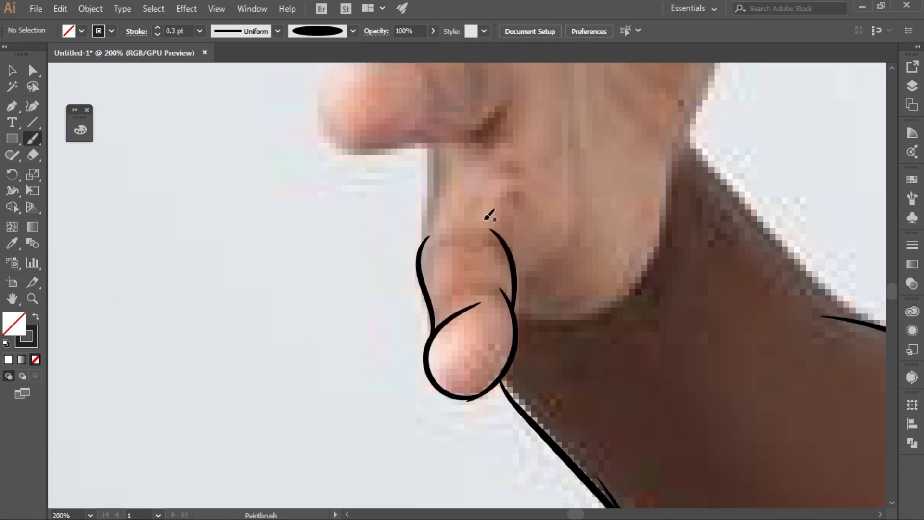
{"action": "left_click_drag", "start_coordinate": [455, 159], "coordinate": [452, 164]}
Step: Trace where the hand meets the wrist, plus the bent and index finger outlines
{"action": "key", "text": "ctrl+minus"}
{"action": "scroll", "coordinate": [496, 233], "scroll_direction": "up", "scroll_amount": 3}
{"action": "mouse_move", "coordinate": [501, 412]}
{"action": "left_mouse_down"}
{"action": "mouse_move", "coordinate": [616, 345]}
{"action": "mouse_move", "coordinate": [662, 90]}
{"action": "left_mouse_up"}
{"action": "scroll", "coordinate": [481, 288], "scroll_direction": "up", "scroll_amount": 3}
{"action": "mouse_move", "coordinate": [494, 396]}
{"action": "left_mouse_down"}
{"action": "mouse_move", "coordinate": [480, 415]}
{"action": "mouse_move", "coordinate": [399, 361]}
{"action": "mouse_move", "coordinate": [486, 343]}
{"action": "mouse_move", "coordinate": [392, 222]}
{"action": "mouse_move", "coordinate": [455, 195]}
{"action": "left_mouse_up"}
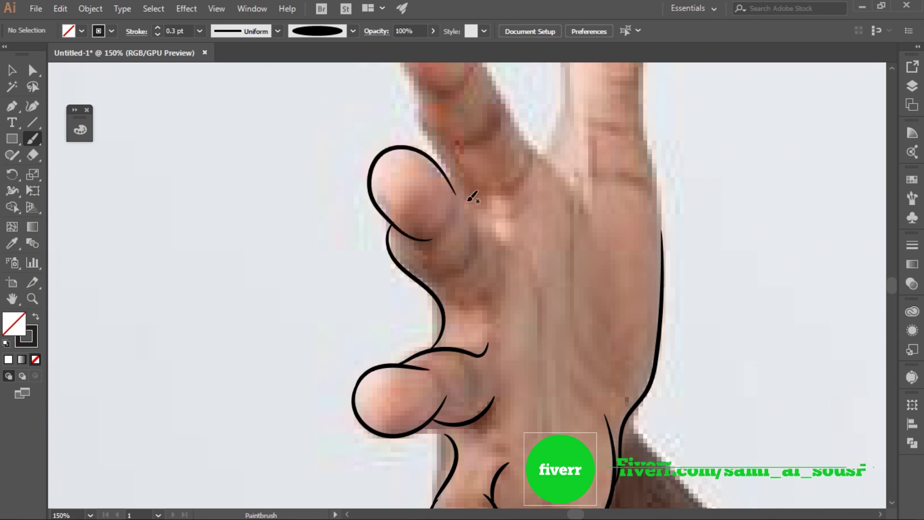
{"action": "left_click_drag", "start_coordinate": [479, 232], "coordinate": [450, 271]}
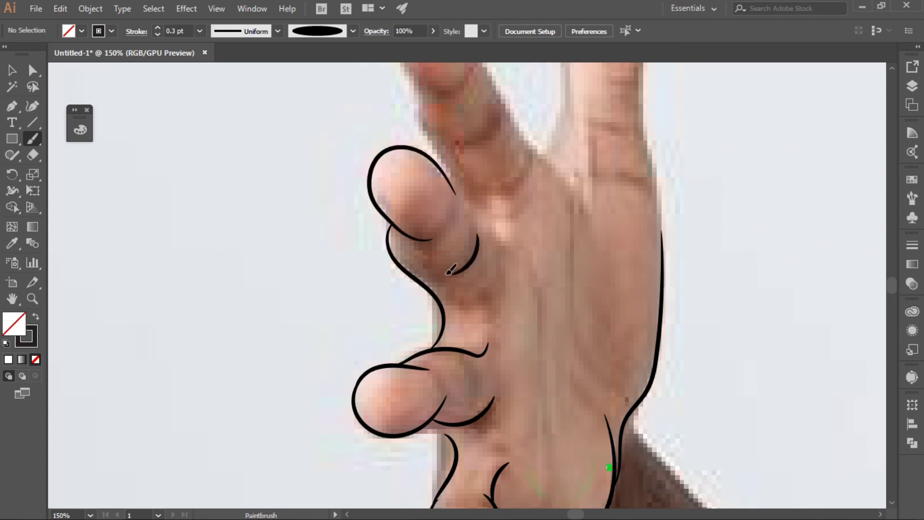
{"action": "left_click_drag", "start_coordinate": [455, 193], "coordinate": [449, 237]}
{"action": "left_click_drag", "start_coordinate": [487, 301], "coordinate": [489, 237]}
{"action": "key", "text": "ctrl+z"}
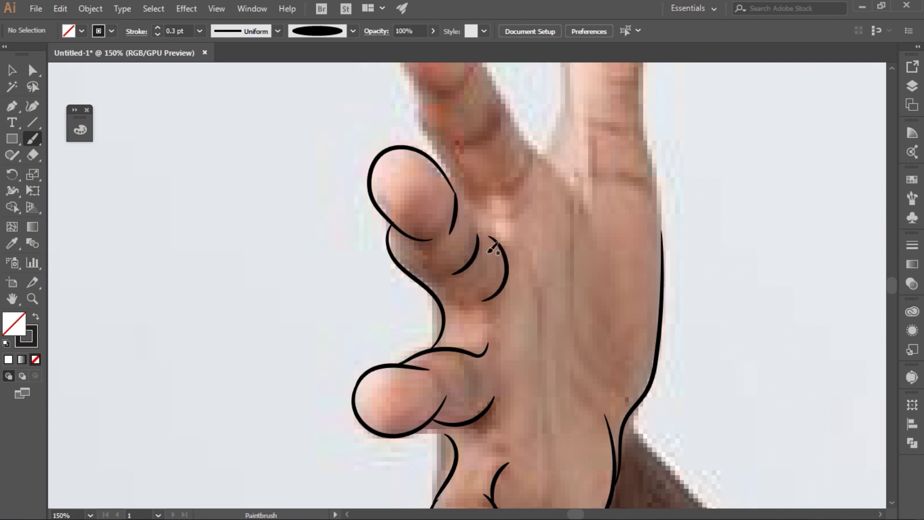
Step: Join the index fingertip outline toward the palm and add an inner fingertip line
{"action": "left_click_drag", "start_coordinate": [462, 201], "coordinate": [457, 197]}
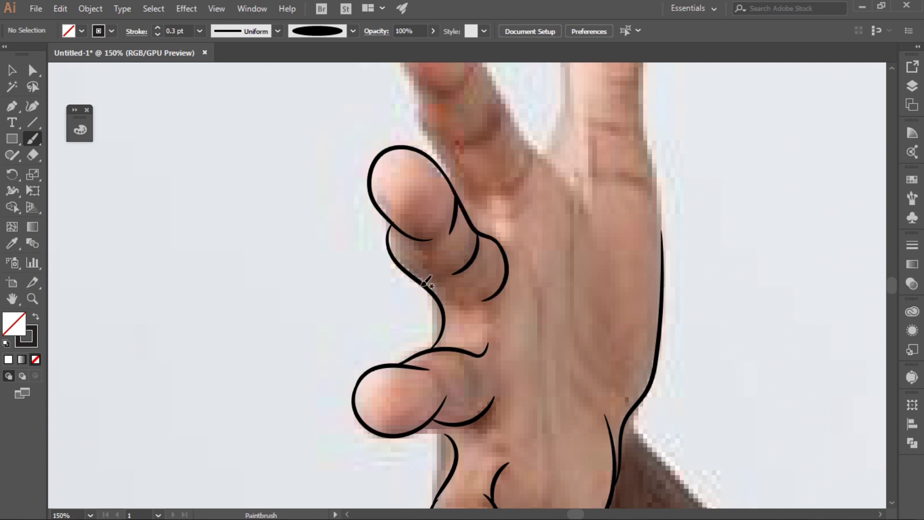
{"action": "left_click_drag", "start_coordinate": [429, 278], "coordinate": [431, 279]}
{"action": "left_click_drag", "start_coordinate": [392, 159], "coordinate": [423, 150]}
{"action": "key", "text": "ctrl+z"}
{"action": "left_click_drag", "start_coordinate": [391, 219], "coordinate": [393, 153]}
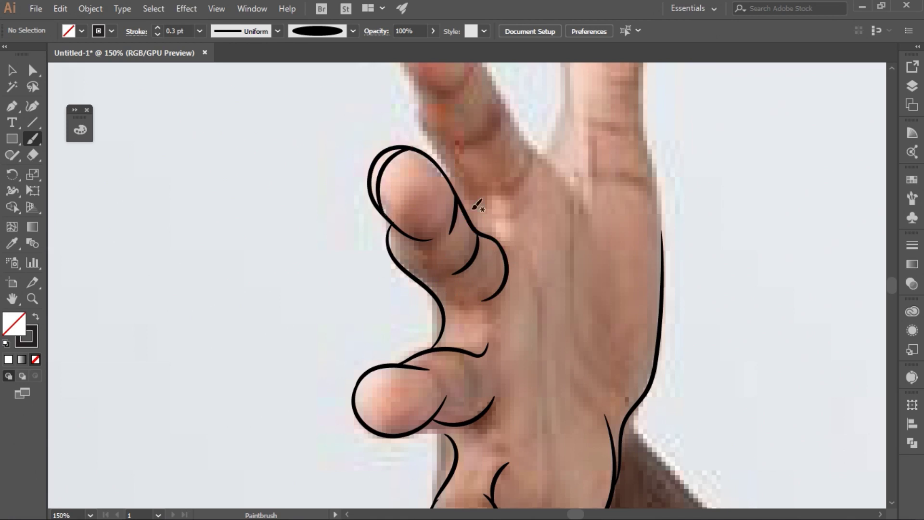
Step: Move the small crease curve onto the fingertip and trace the thumb's edge
{"action": "left_click", "coordinate": [465, 255], "text": "ctrl"}
{"action": "key", "text": "v"}
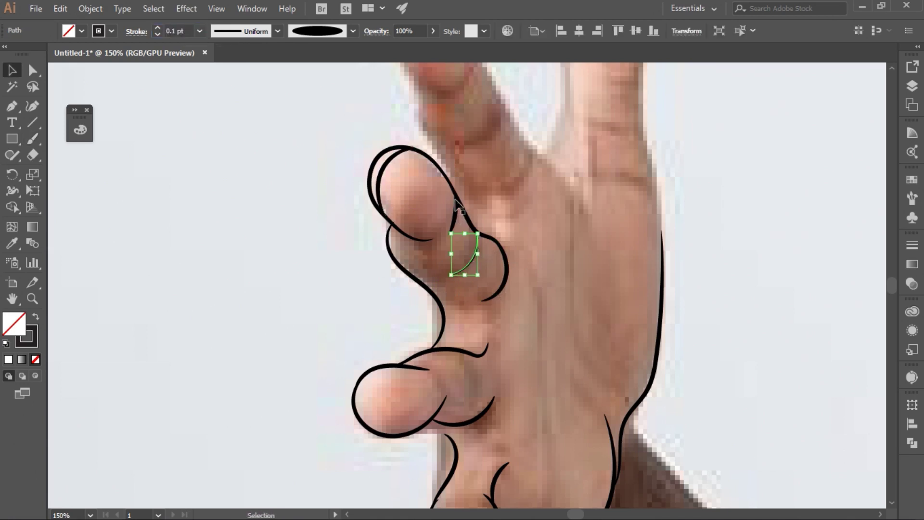
{"action": "left_click_drag", "start_coordinate": [452, 193], "coordinate": [436, 227]}
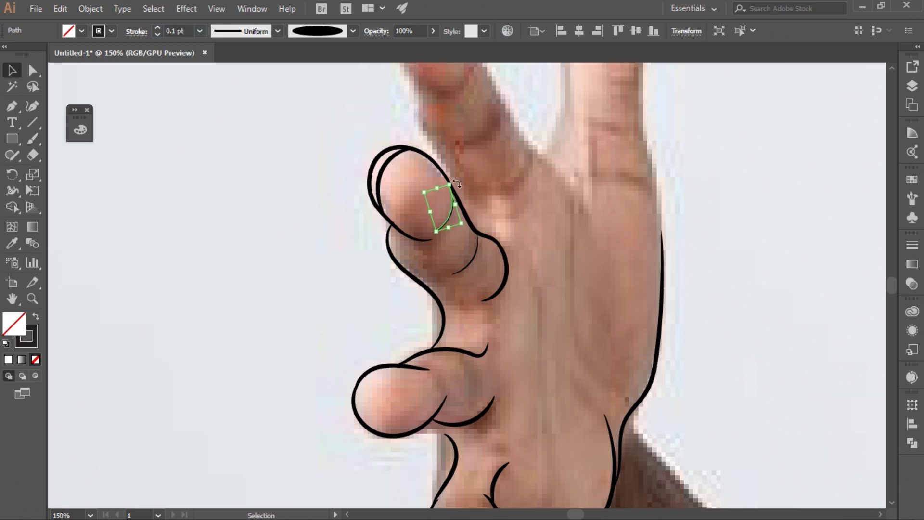
{"action": "key", "text": "b"}
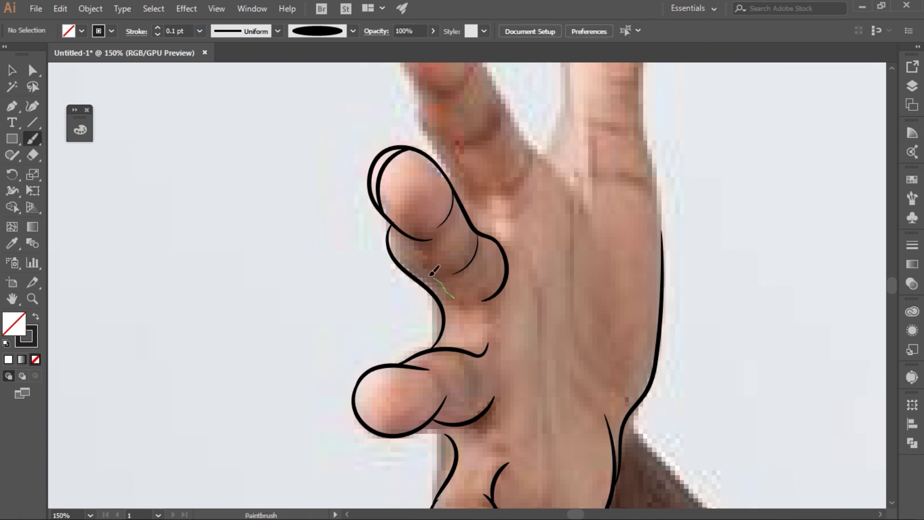
{"action": "key", "text": "ctrl+z"}
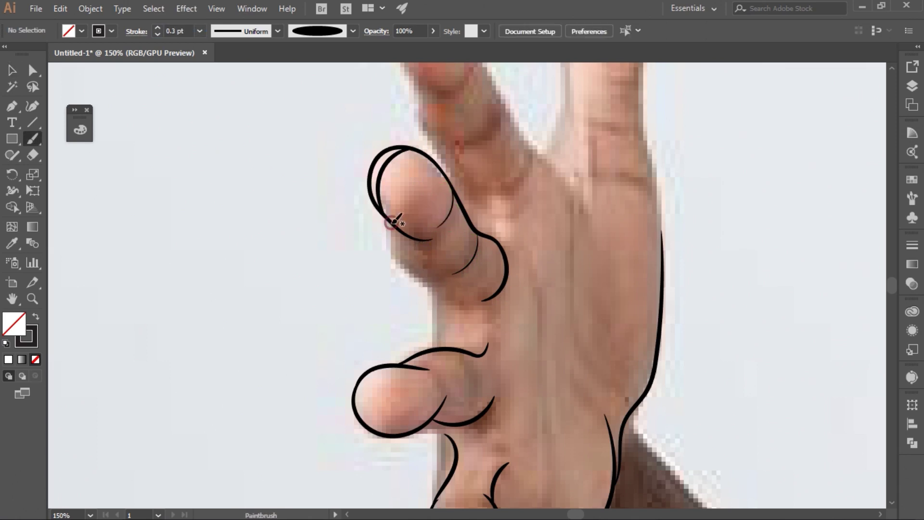
{"action": "left_click_drag", "start_coordinate": [424, 280], "coordinate": [480, 320]}
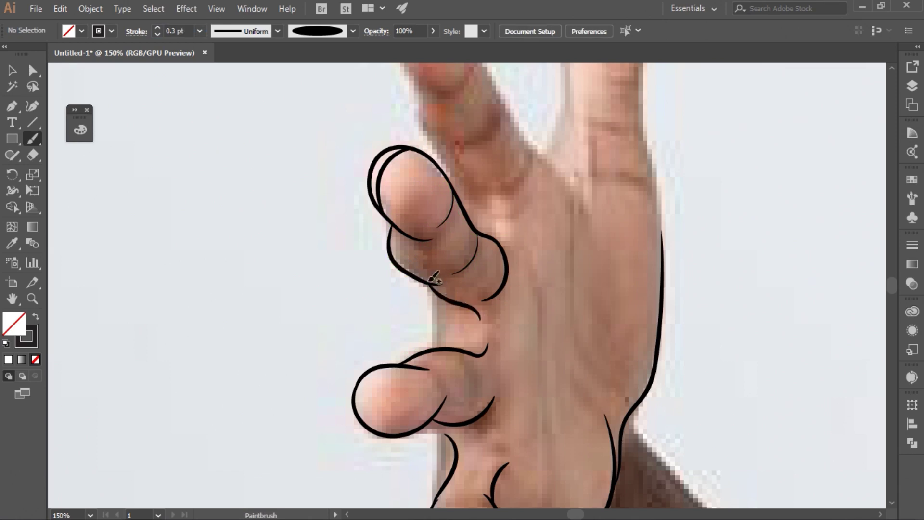
Step: Inspect the palm and finger paths with the Selection and Direct Selection tools
{"action": "key", "text": "v"}
{"action": "left_click", "coordinate": [452, 302]}
{"action": "left_click", "coordinate": [531, 279]}
{"action": "left_click", "coordinate": [403, 272]}
{"action": "key", "text": "a"}
{"action": "left_click", "coordinate": [436, 298]}
{"action": "left_click", "coordinate": [444, 249]}
{"action": "key", "text": "v"}
{"action": "left_click", "coordinate": [392, 241]}
{"action": "left_click", "coordinate": [731, 282]}
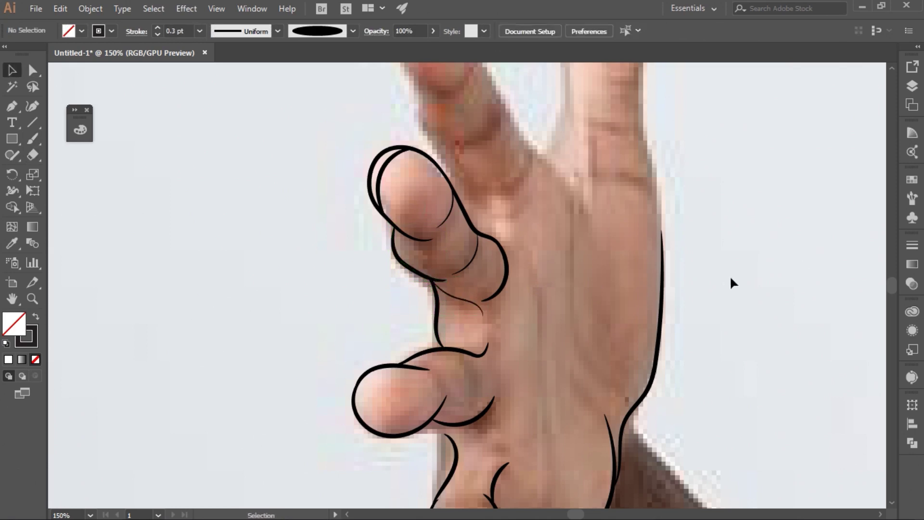
{"action": "scroll", "coordinate": [894, 285], "scroll_direction": "down", "scroll_amount": 1}
{"action": "scroll", "coordinate": [559, 409], "scroll_direction": "down", "scroll_amount": 5}
Step: Paint several brush strokes around the fingers
{"action": "key", "text": "b"}
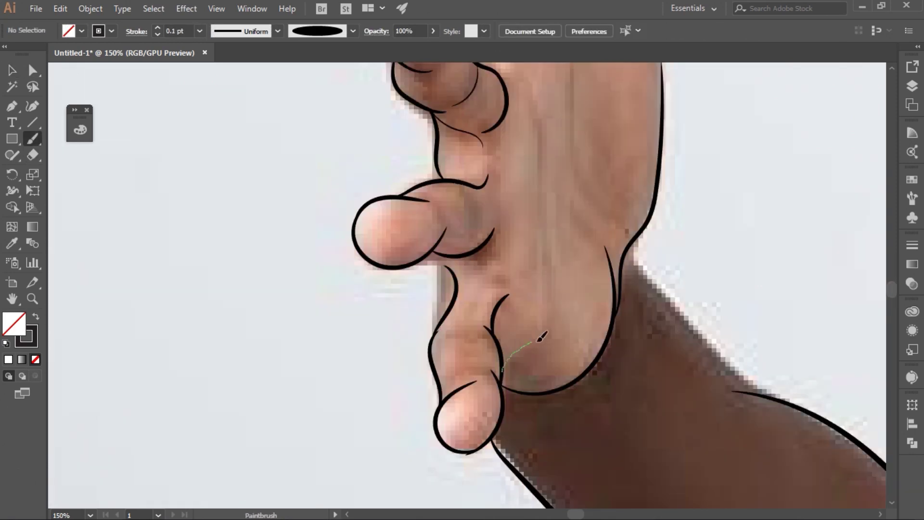
{"action": "left_click_drag", "start_coordinate": [544, 175], "coordinate": [522, 67]}
{"action": "left_click_drag", "start_coordinate": [613, 206], "coordinate": [571, 72]}
{"action": "scroll", "coordinate": [578, 144], "scroll_direction": "up", "scroll_amount": 5}
{"action": "left_click_drag", "start_coordinate": [559, 381], "coordinate": [592, 466]}
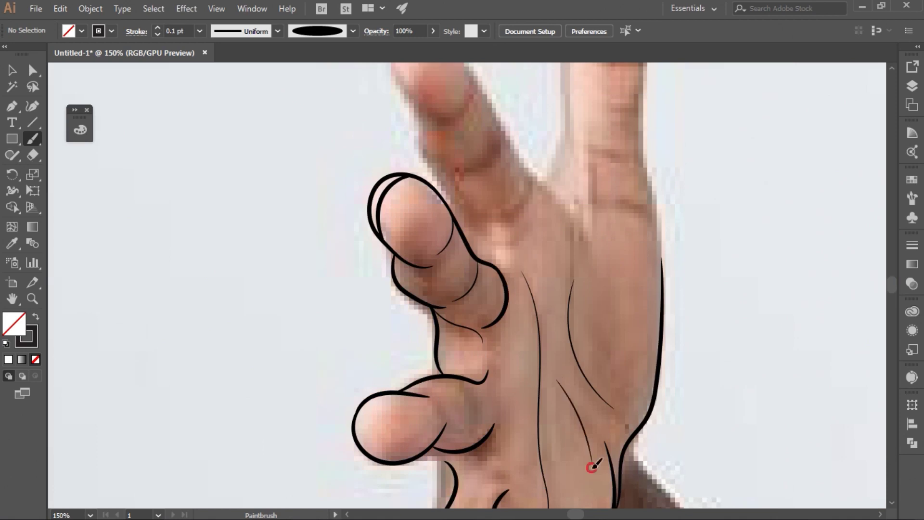
{"action": "scroll", "coordinate": [458, 334], "scroll_direction": "up", "scroll_amount": 5}
Step: Draw three knuckle creases on the index finger and three on the middle finger
{"action": "left_click_drag", "start_coordinate": [456, 335], "coordinate": [498, 299]}
{"action": "left_click_drag", "start_coordinate": [473, 245], "coordinate": [450, 289]}
{"action": "left_click_drag", "start_coordinate": [494, 386], "coordinate": [529, 349]}
{"action": "left_click_drag", "start_coordinate": [590, 372], "coordinate": [653, 385]}
{"action": "left_click_drag", "start_coordinate": [588, 316], "coordinate": [640, 316]}
{"action": "left_click_drag", "start_coordinate": [576, 217], "coordinate": [651, 218]}
Step: Draw a palm line and outline the index finger's left edge, tip, right side and base
{"action": "left_click_drag", "start_coordinate": [576, 430], "coordinate": [574, 469]}
{"action": "key", "text": "ctrl+z"}
{"action": "left_click_drag", "start_coordinate": [573, 355], "coordinate": [571, 466]}
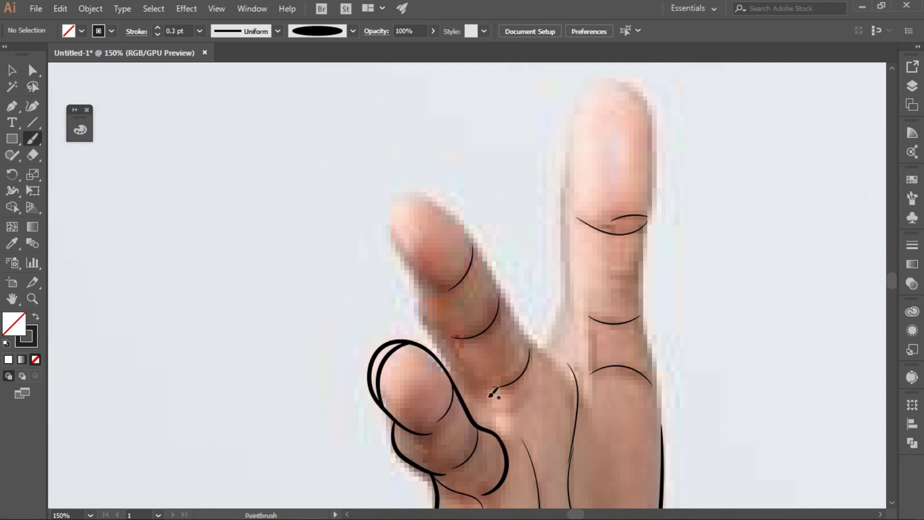
{"action": "left_click_drag", "start_coordinate": [418, 279], "coordinate": [418, 278]}
{"action": "key", "text": "ctrl+z"}
{"action": "left_click_drag", "start_coordinate": [495, 415], "coordinate": [496, 413]}
{"action": "mouse_move", "coordinate": [455, 208]}
{"action": "left_mouse_down"}
{"action": "mouse_move", "coordinate": [473, 219]}
{"action": "mouse_move", "coordinate": [524, 373]}
{"action": "left_mouse_up"}
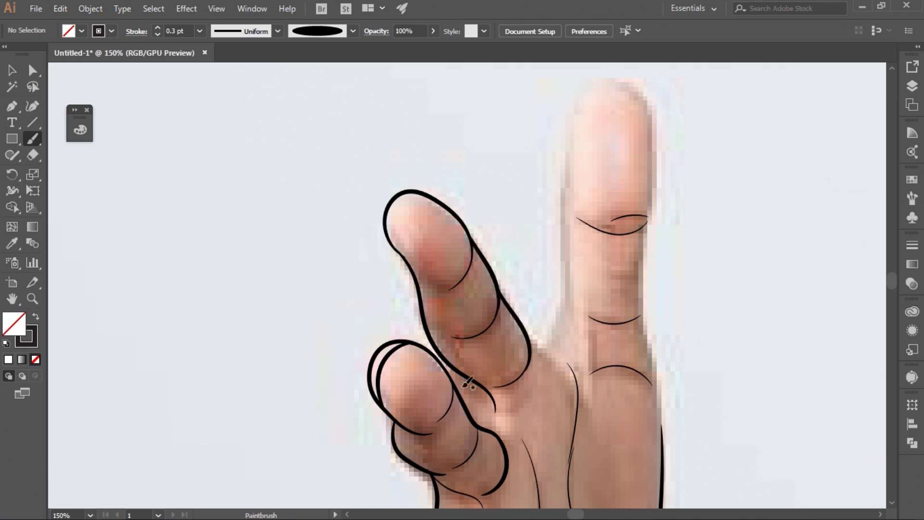
{"action": "left_click_drag", "start_coordinate": [501, 431], "coordinate": [503, 430]}
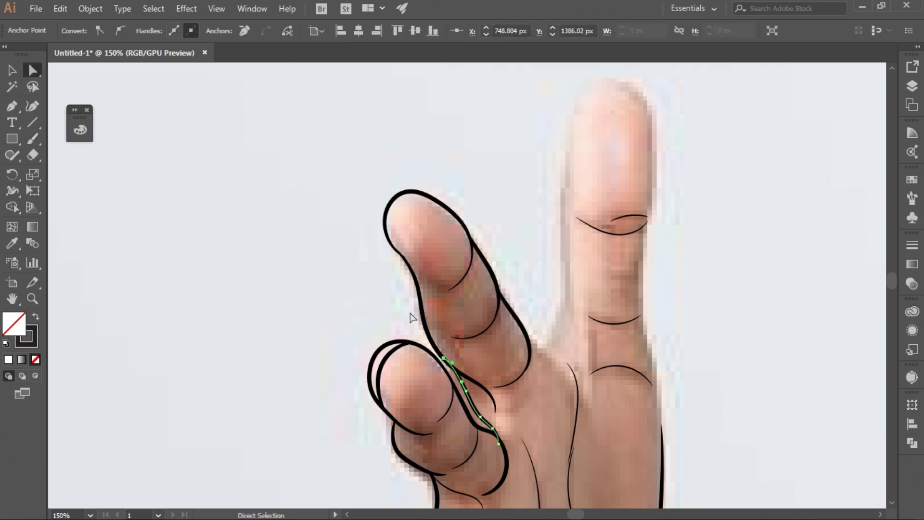
{"action": "left_click", "coordinate": [523, 273], "text": "ctrl"}
Step: Trace the middle finger's left edge, fingertip and right side
{"action": "left_click_drag", "start_coordinate": [581, 398], "coordinate": [580, 398]}
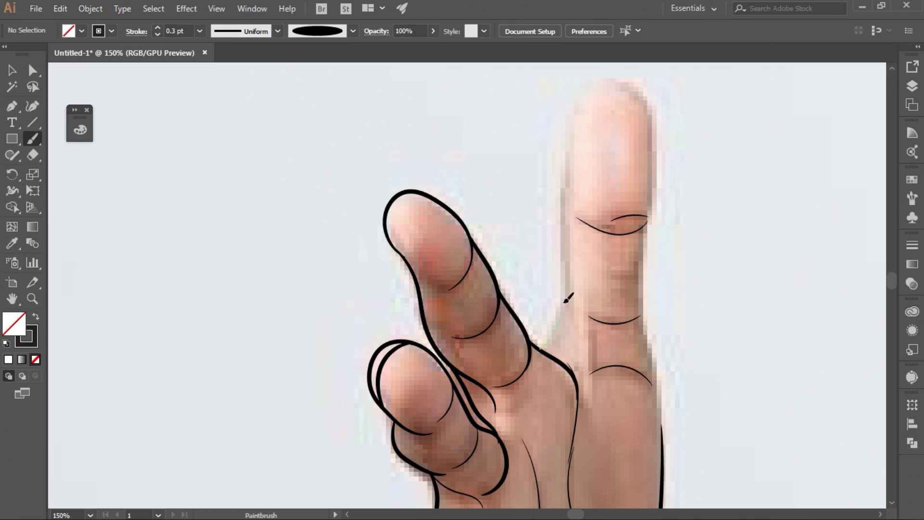
{"action": "left_click_drag", "start_coordinate": [581, 330], "coordinate": [569, 204]}
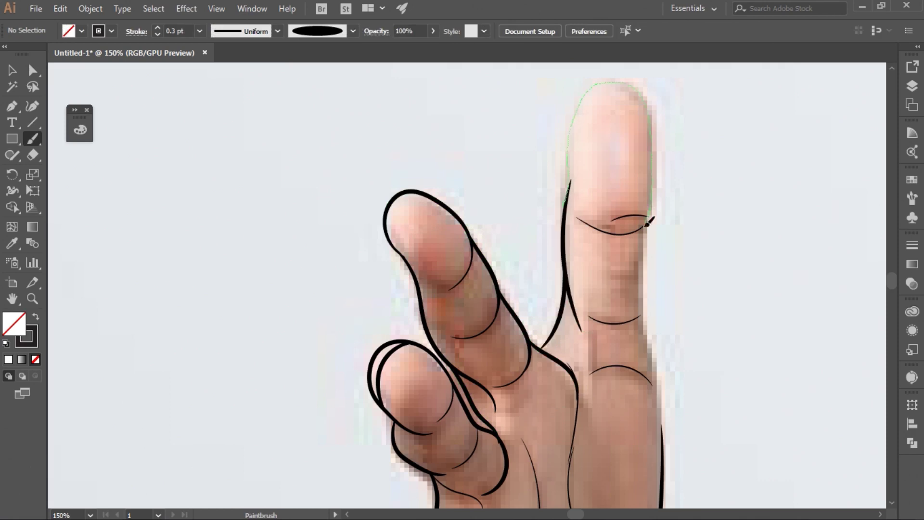
{"action": "left_click_drag", "start_coordinate": [647, 222], "coordinate": [648, 217]}
{"action": "left_click_drag", "start_coordinate": [648, 211], "coordinate": [644, 272]}
{"action": "scroll", "coordinate": [667, 406], "scroll_direction": "down", "scroll_amount": 5}
{"action": "scroll", "coordinate": [674, 313], "scroll_direction": "down", "scroll_amount": 5}
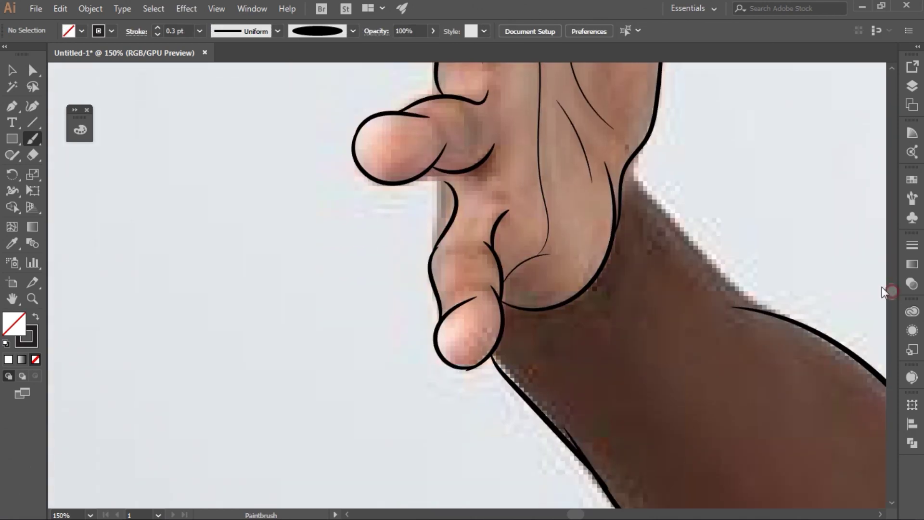
{"action": "scroll", "coordinate": [573, 491], "scroll_direction": "down", "scroll_amount": 2}
Step: Draw three fold lines across the shirt shoulder
{"action": "scroll", "coordinate": [602, 500], "scroll_direction": "up", "scroll_amount": 1}
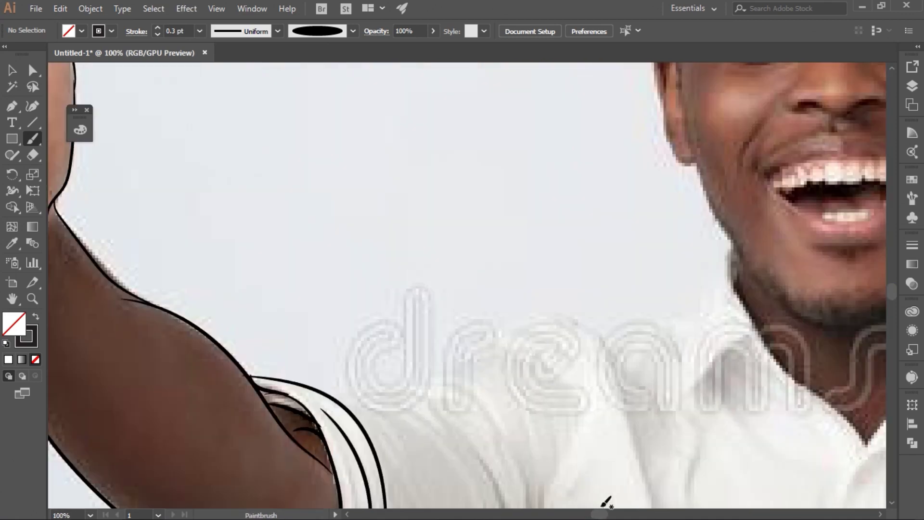
{"action": "mouse_move", "coordinate": [392, 373]}
{"action": "left_mouse_down"}
{"action": "mouse_move", "coordinate": [481, 399]}
{"action": "mouse_move", "coordinate": [580, 388]}
{"action": "left_mouse_up"}
{"action": "left_click_drag", "start_coordinate": [493, 340], "coordinate": [640, 436]}
{"action": "left_click_drag", "start_coordinate": [599, 335], "coordinate": [676, 349]}
Step: Draw the collar edge rising to the neck and along the neckline, checking its anchors
{"action": "left_click_drag", "start_coordinate": [645, 319], "coordinate": [699, 305]}
{"action": "left_click_drag", "start_coordinate": [684, 396], "coordinate": [733, 247]}
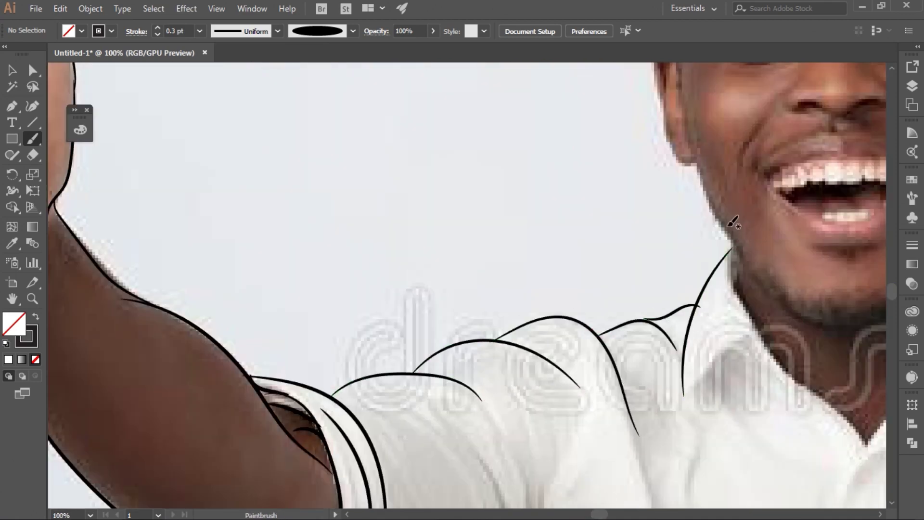
{"action": "left_click_drag", "start_coordinate": [851, 421], "coordinate": [864, 452]}
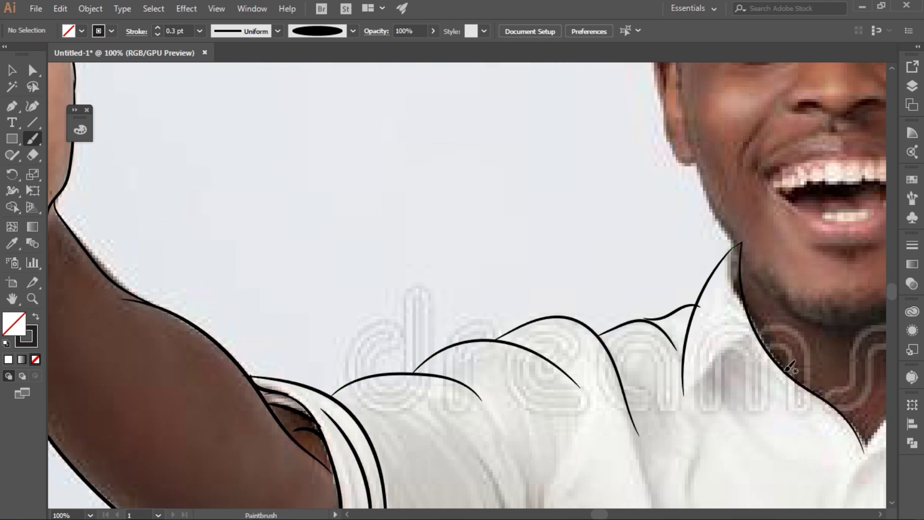
{"action": "left_click_drag", "start_coordinate": [753, 339], "coordinate": [679, 407]}
{"action": "key", "text": "a"}
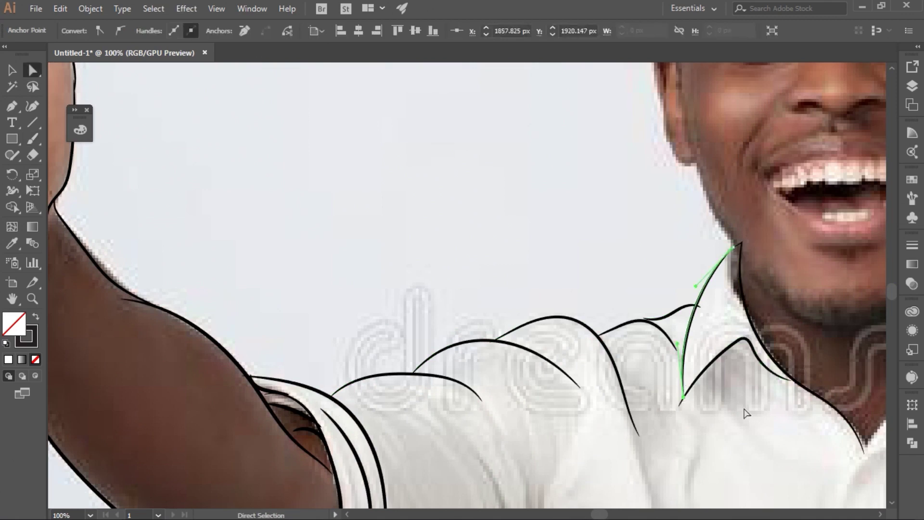
{"action": "key", "text": "b"}
{"action": "key", "text": "ctrl+minus"}
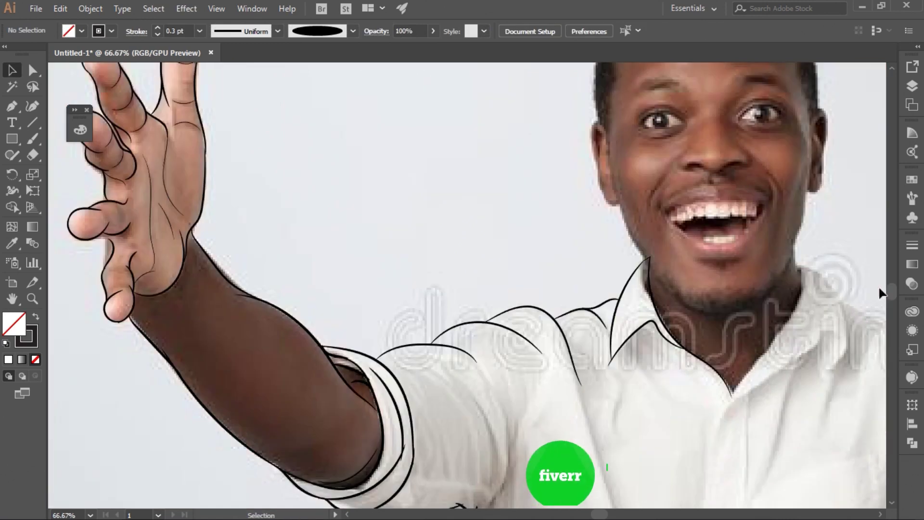
{"action": "scroll", "coordinate": [516, 313], "scroll_direction": "down", "scroll_amount": 3}
Step: Draw the armpit side seam, armpit curve and sleeve folds
{"action": "left_click_drag", "start_coordinate": [514, 343], "coordinate": [496, 217]}
{"action": "left_click_drag", "start_coordinate": [511, 283], "coordinate": [546, 211]}
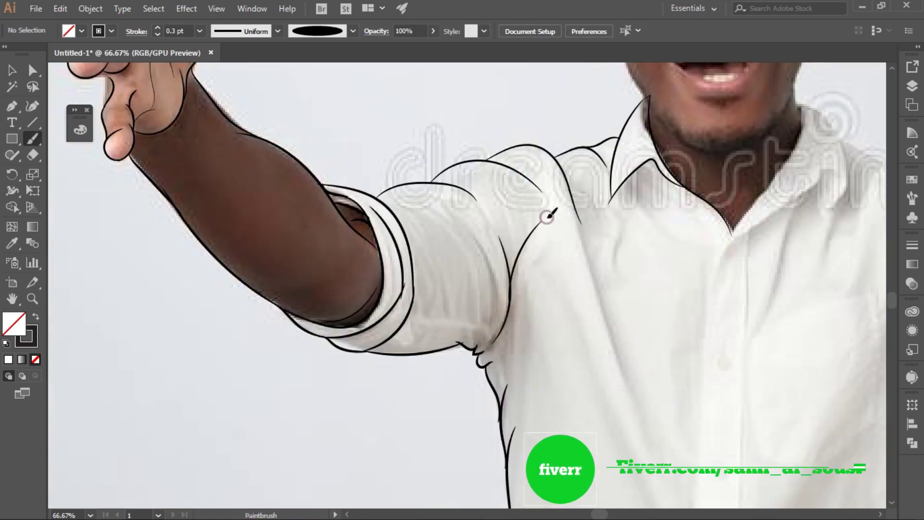
{"action": "left_click_drag", "start_coordinate": [402, 315], "coordinate": [489, 331]}
{"action": "left_click_drag", "start_coordinate": [466, 231], "coordinate": [484, 296]}
{"action": "left_click_drag", "start_coordinate": [439, 216], "coordinate": [480, 307]}
{"action": "left_click_drag", "start_coordinate": [466, 231], "coordinate": [496, 332]}
{"action": "mouse_move", "coordinate": [378, 197]}
{"action": "left_mouse_down"}
{"action": "mouse_move", "coordinate": [479, 201]}
{"action": "mouse_move", "coordinate": [573, 434]}
{"action": "left_mouse_up"}
{"action": "scroll", "coordinate": [499, 204], "scroll_direction": "right", "scroll_amount": 3}
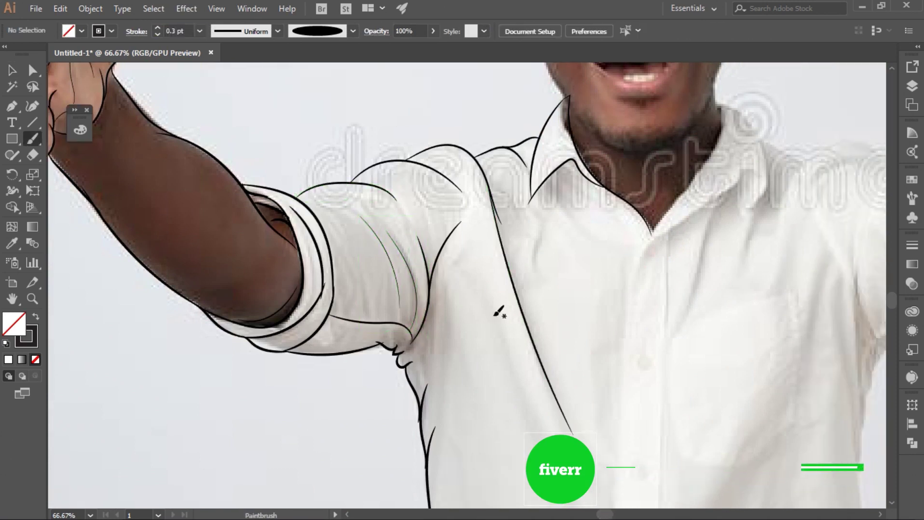
Step: Check the long side stroke, then paint a fold line on the shirt
{"action": "key", "text": "v"}
{"action": "left_click", "coordinate": [495, 212]}
{"action": "left_click", "coordinate": [546, 261]}
{"action": "key", "text": "b"}
{"action": "mouse_move", "coordinate": [545, 276]}
{"action": "left_mouse_down"}
{"action": "mouse_move", "coordinate": [543, 221]}
{"action": "mouse_move", "coordinate": [610, 458]}
{"action": "left_mouse_up"}
Step: Add hatching fold lines on the lower shirt front
{"action": "scroll", "coordinate": [896, 298], "scroll_direction": "down", "scroll_amount": 6}
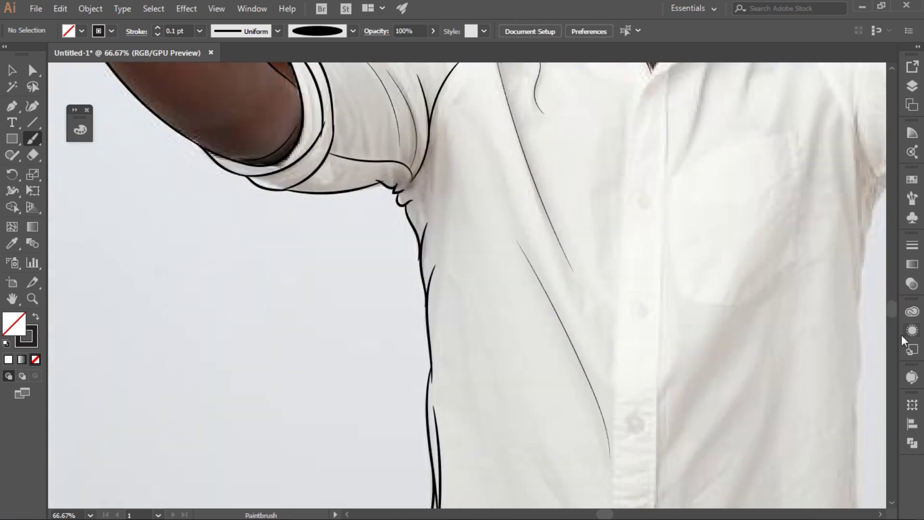
{"action": "scroll", "coordinate": [902, 334], "scroll_direction": "down", "scroll_amount": 3}
{"action": "mouse_move", "coordinate": [676, 423]}
{"action": "left_mouse_down"}
{"action": "mouse_move", "coordinate": [762, 246]}
{"action": "mouse_move", "coordinate": [719, 446]}
{"action": "left_mouse_up"}
{"action": "left_click_drag", "start_coordinate": [659, 381], "coordinate": [784, 180]}
{"action": "left_click_drag", "start_coordinate": [657, 308], "coordinate": [691, 255]}
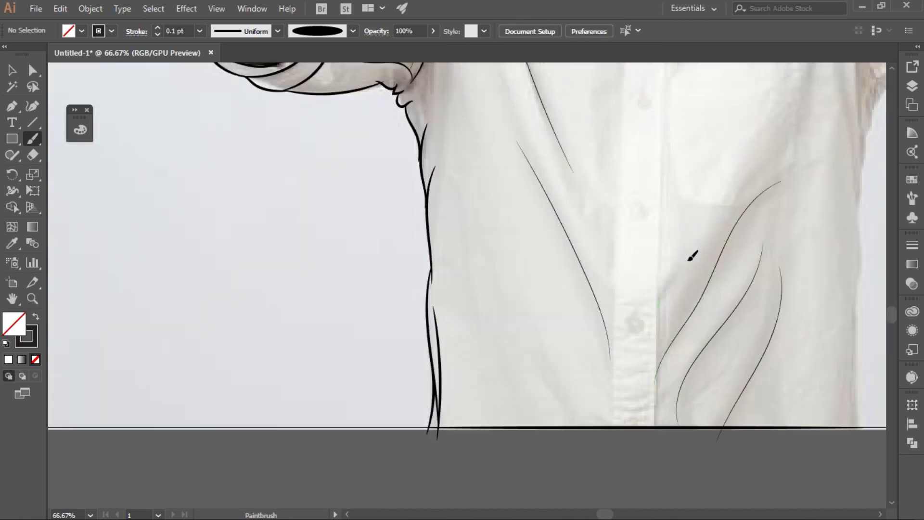
Step: Trace the side seam beside the other sleeve
{"action": "scroll", "coordinate": [893, 308], "scroll_direction": "up", "scroll_amount": 2}
{"action": "scroll", "coordinate": [894, 308], "scroll_direction": "right", "scroll_amount": 5}
{"action": "scroll", "coordinate": [893, 309], "scroll_direction": "up", "scroll_amount": 3}
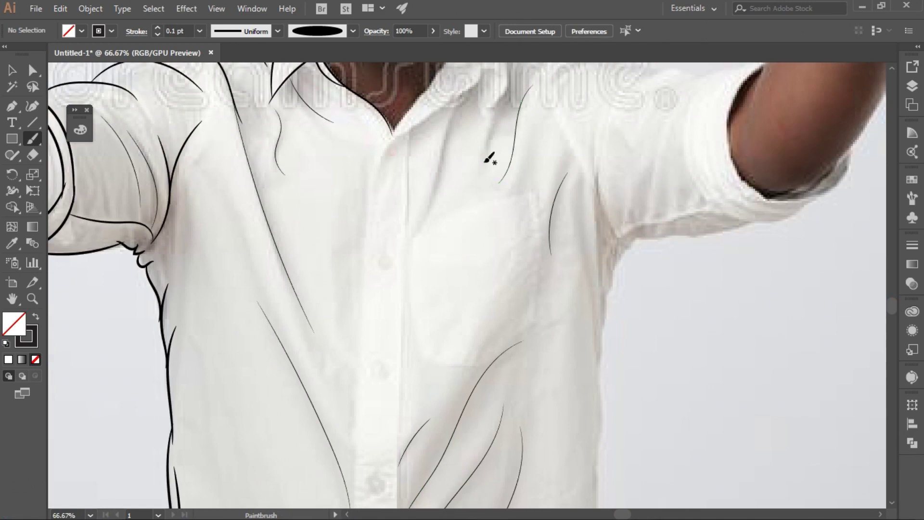
{"action": "scroll", "coordinate": [481, 255], "scroll_direction": "right", "scroll_amount": 5}
{"action": "left_click_drag", "start_coordinate": [462, 147], "coordinate": [461, 285]}
{"action": "left_click_drag", "start_coordinate": [474, 238], "coordinate": [461, 178]}
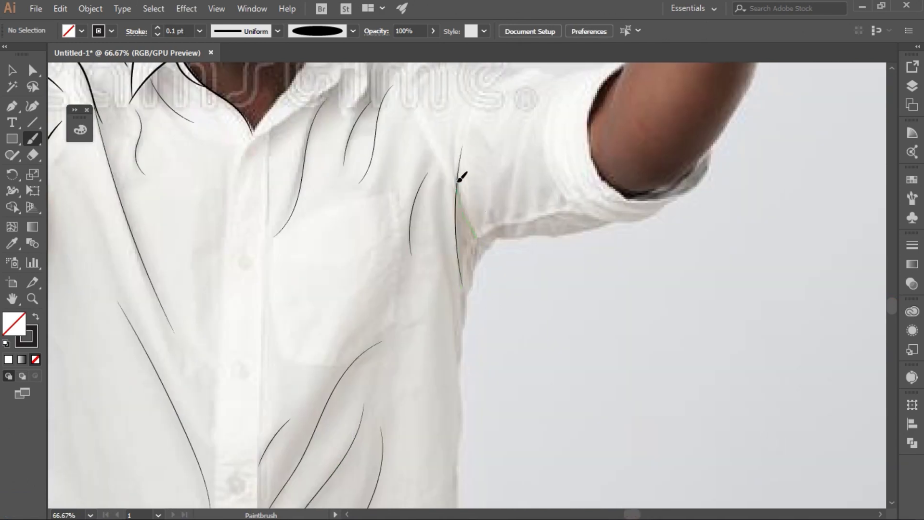
{"action": "scroll", "coordinate": [459, 182], "scroll_direction": "up", "scroll_amount": 3}
Step: Ink the shirt opening, right collar curl and neck line, undoing the stray collar stroke
{"action": "scroll", "coordinate": [597, 408], "scroll_direction": "left", "scroll_amount": 3}
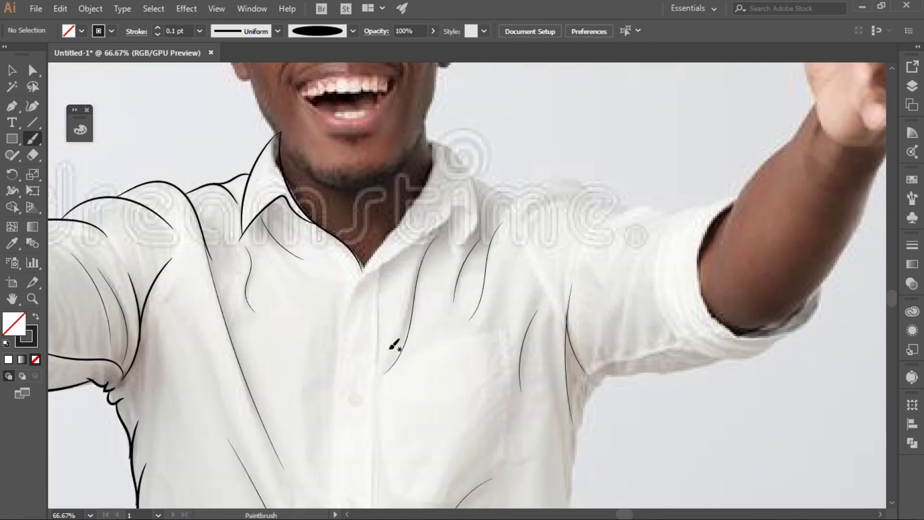
{"action": "left_click_drag", "start_coordinate": [426, 236], "coordinate": [337, 354]}
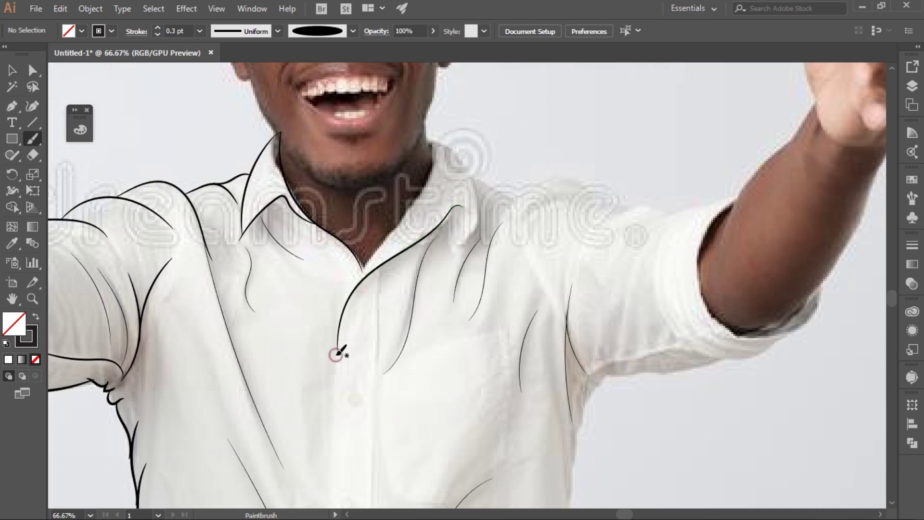
{"action": "mouse_move", "coordinate": [465, 232]}
{"action": "left_mouse_down"}
{"action": "mouse_move", "coordinate": [454, 238]}
{"action": "mouse_move", "coordinate": [480, 218]}
{"action": "left_mouse_up"}
{"action": "left_click_drag", "start_coordinate": [423, 138], "coordinate": [424, 136]}
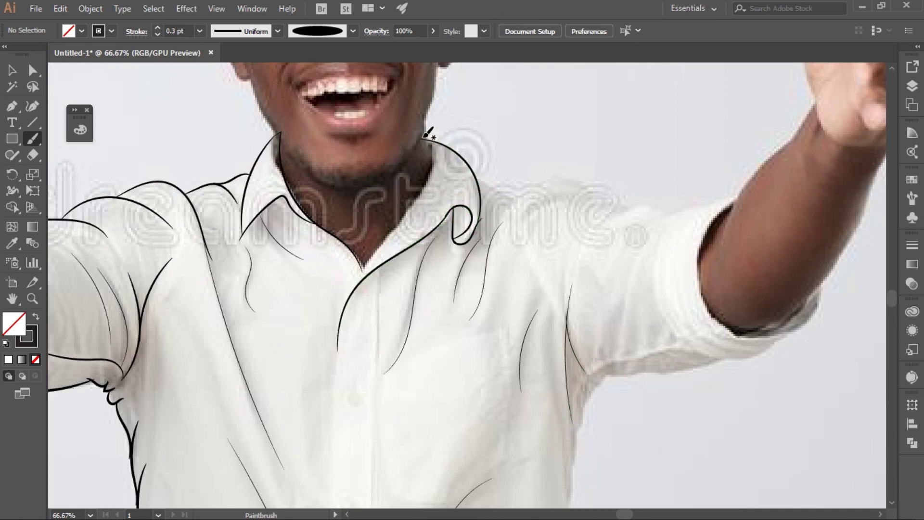
{"action": "left_click_drag", "start_coordinate": [347, 300], "coordinate": [348, 299]}
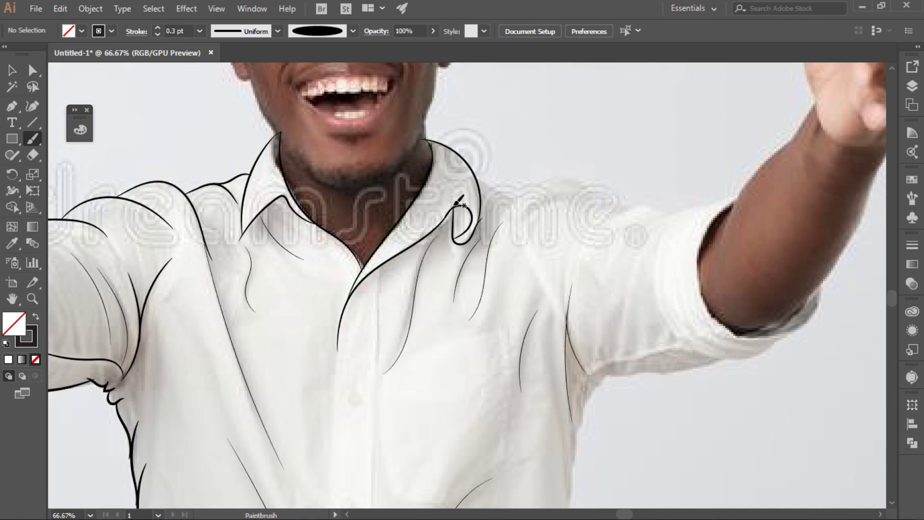
{"action": "left_click_drag", "start_coordinate": [450, 165], "coordinate": [450, 164]}
{"action": "key", "text": "ctrl+z"}
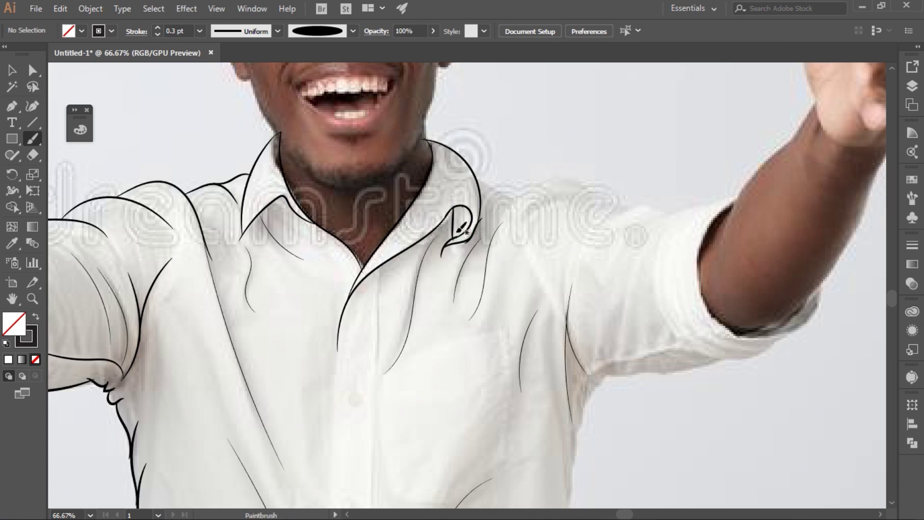
{"action": "key", "text": "v"}
{"action": "key", "text": "b"}
Step: Paint the right shoulder line with its fold curves and the sleeve edge
{"action": "left_click_drag", "start_coordinate": [495, 239], "coordinate": [627, 203]}
{"action": "left_click_drag", "start_coordinate": [583, 243], "coordinate": [575, 267]}
{"action": "left_click_drag", "start_coordinate": [586, 196], "coordinate": [522, 251]}
{"action": "left_click_drag", "start_coordinate": [656, 275], "coordinate": [674, 340]}
Step: Draw the rolled cuff with its fold, the sleeve opening, and both right forearm edges
{"action": "left_click_drag", "start_coordinate": [734, 361], "coordinate": [814, 316]}
{"action": "left_click_drag", "start_coordinate": [739, 333], "coordinate": [738, 334]}
{"action": "left_click_drag", "start_coordinate": [736, 335], "coordinate": [718, 313]}
{"action": "left_click_drag", "start_coordinate": [752, 178], "coordinate": [795, 142]}
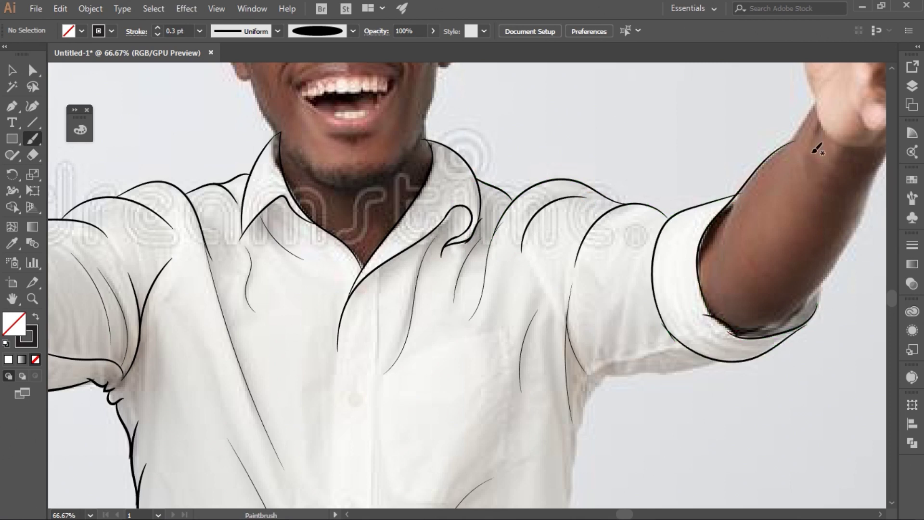
{"action": "left_click_drag", "start_coordinate": [738, 201], "coordinate": [740, 198]}
{"action": "left_click_drag", "start_coordinate": [721, 316], "coordinate": [871, 198]}
Step: Reshape the shoulder curve by dragging one anchor with Direct Selection
{"action": "key", "text": "a"}
{"action": "left_click", "coordinate": [806, 333]}
{"action": "left_click", "coordinate": [842, 367]}
{"action": "left_click", "coordinate": [665, 210]}
{"action": "left_click_drag", "start_coordinate": [664, 211], "coordinate": [744, 245]}
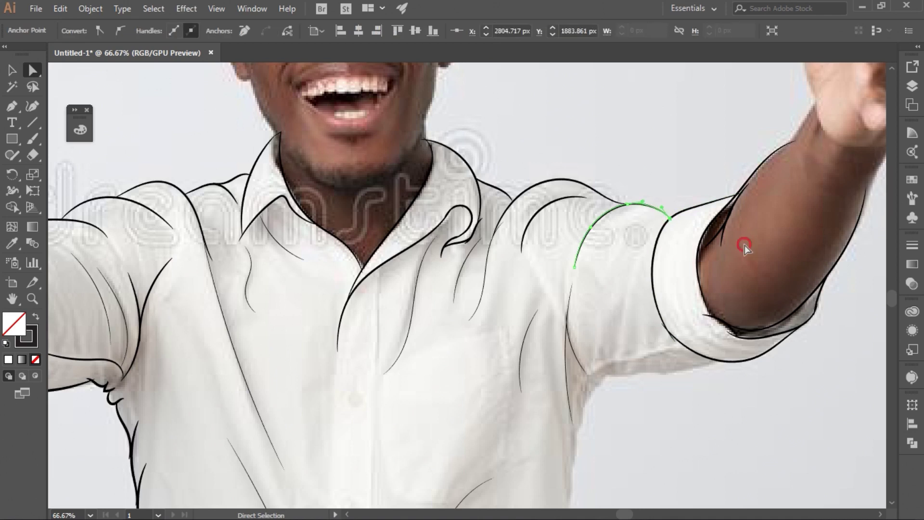
{"action": "key", "text": "ctrl+shift+a"}
{"action": "key", "text": "b"}
Step: Ink the lower sleeve edge and the shirt's right side edge down to the hem
{"action": "left_click_drag", "start_coordinate": [728, 362], "coordinate": [622, 371]}
{"action": "left_click_drag", "start_coordinate": [586, 404], "coordinate": [568, 506]}
{"action": "mouse_move", "coordinate": [566, 277]}
{"action": "left_mouse_down"}
{"action": "mouse_move", "coordinate": [571, 250]}
{"action": "mouse_move", "coordinate": [559, 490]}
{"action": "left_mouse_up"}
{"action": "scroll", "coordinate": [645, 269], "scroll_direction": "down", "scroll_amount": 5}
{"action": "scroll", "coordinate": [894, 336], "scroll_direction": "up", "scroll_amount": 5}
Step: Trace the forearm's right edge toward the wrist and add thin wrist crease lines
{"action": "scroll", "coordinate": [742, 248], "scroll_direction": "right", "scroll_amount": 3}
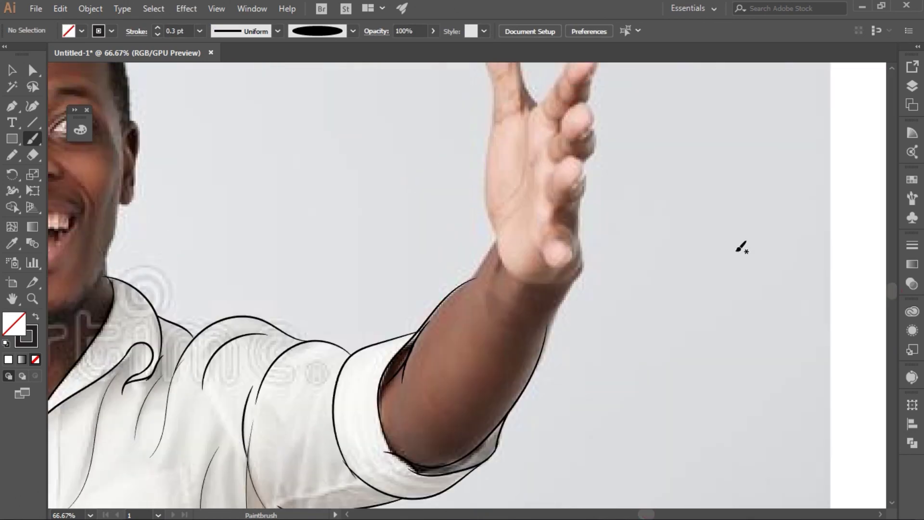
{"action": "scroll", "coordinate": [470, 279], "scroll_direction": "up", "scroll_amount": 4}
{"action": "left_click_drag", "start_coordinate": [529, 156], "coordinate": [528, 147]}
{"action": "left_click_drag", "start_coordinate": [645, 409], "coordinate": [722, 212]}
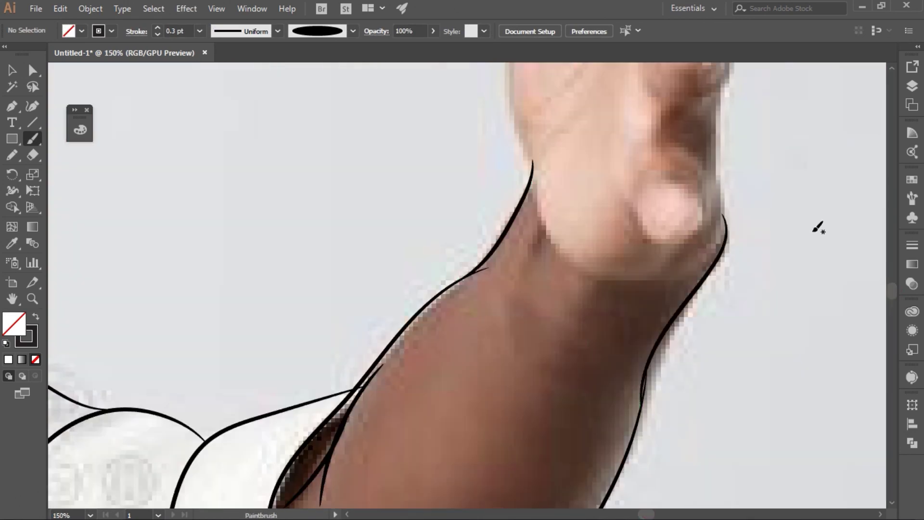
{"action": "key", "text": "ctrl+minus"}
{"action": "left_click_drag", "start_coordinate": [543, 276], "coordinate": [537, 168]}
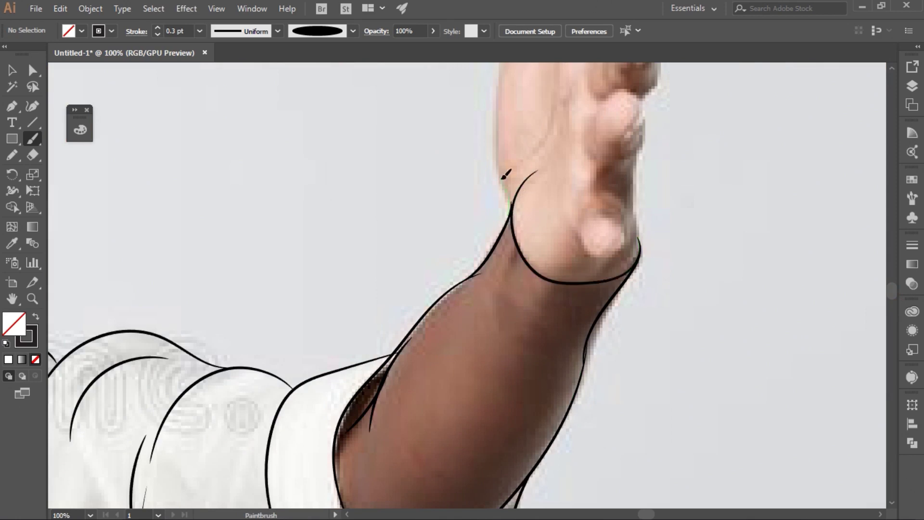
{"action": "scroll", "coordinate": [818, 282], "scroll_direction": "up", "scroll_amount": 4}
{"action": "left_click_drag", "start_coordinate": [523, 414], "coordinate": [506, 455]}
{"action": "left_click_drag", "start_coordinate": [512, 391], "coordinate": [495, 442]}
{"action": "key", "text": "v"}
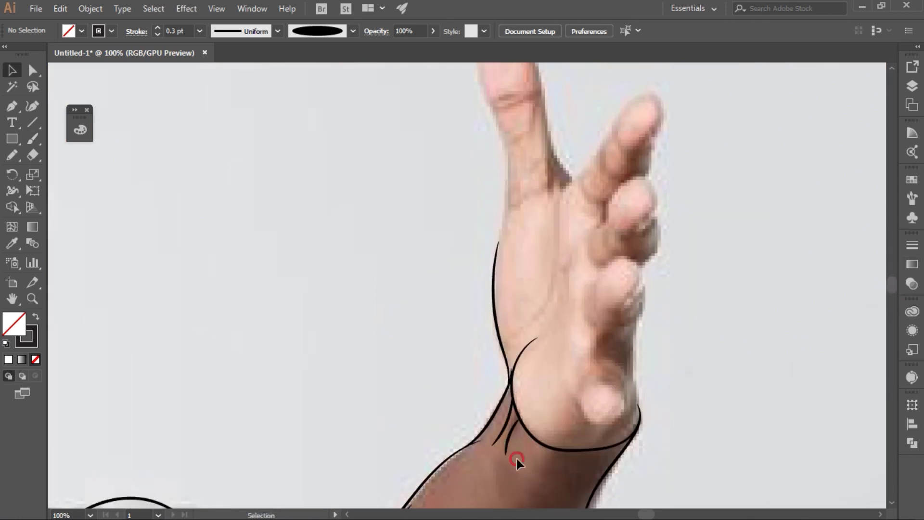
{"action": "left_click", "coordinate": [495, 313]}
{"action": "key", "text": "ctrl+z"}
{"action": "key", "text": "b"}
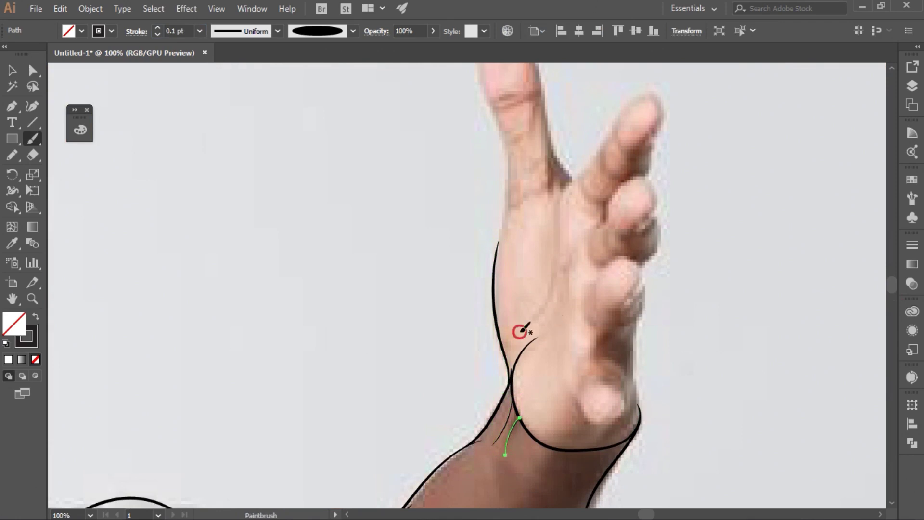
Step: Draw the wrist-to-finger-gap line, finger-joint crease arcs and the raised finger's crease
{"action": "left_click_drag", "start_coordinate": [509, 338], "coordinate": [573, 182]}
{"action": "left_click_drag", "start_coordinate": [504, 225], "coordinate": [500, 232]}
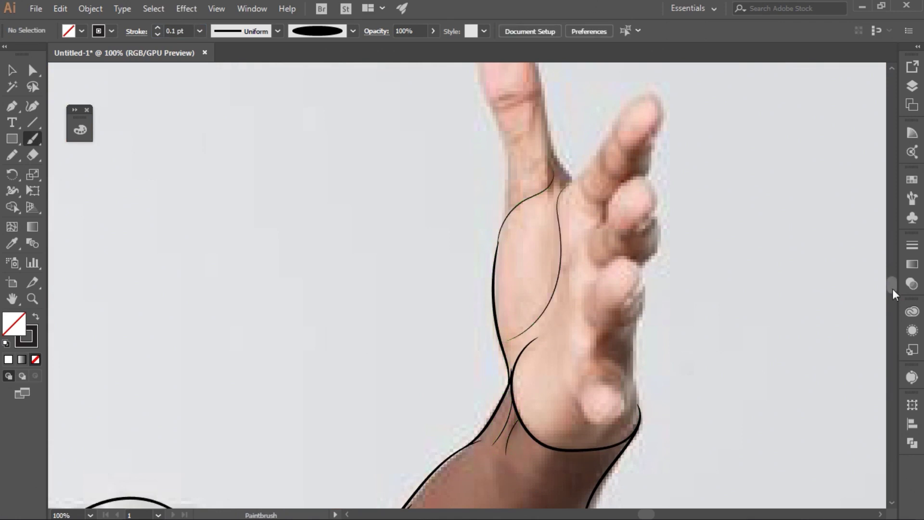
{"action": "scroll", "coordinate": [577, 270], "scroll_direction": "up", "scroll_amount": 3}
{"action": "left_click_drag", "start_coordinate": [619, 235], "coordinate": [631, 263]}
{"action": "mouse_move", "coordinate": [602, 262]}
{"action": "left_mouse_down"}
{"action": "mouse_move", "coordinate": [623, 284]}
{"action": "mouse_move", "coordinate": [605, 309]}
{"action": "left_mouse_up"}
{"action": "left_click_drag", "start_coordinate": [602, 342], "coordinate": [611, 358]}
{"action": "left_click_drag", "start_coordinate": [639, 359], "coordinate": [621, 346]}
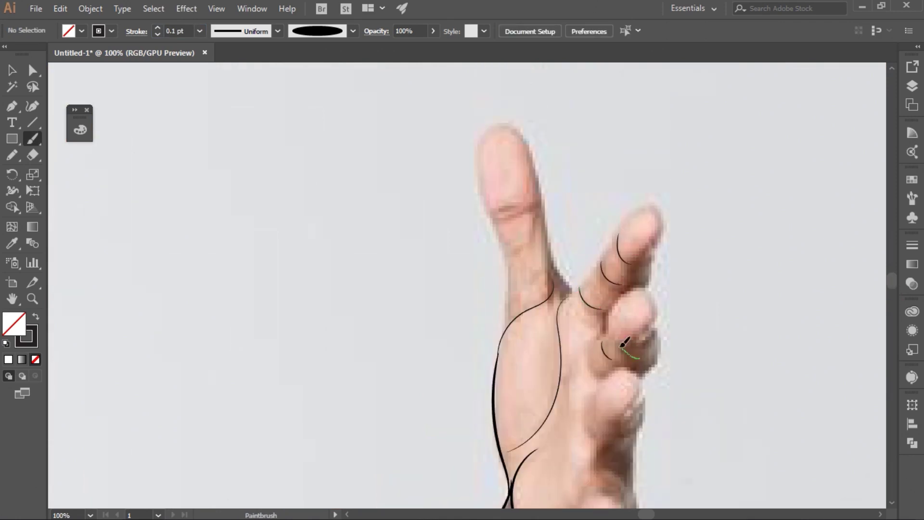
{"action": "left_click_drag", "start_coordinate": [609, 440], "coordinate": [600, 472]}
{"action": "scroll", "coordinate": [876, 367], "scroll_direction": "down", "scroll_amount": 5}
{"action": "left_click_drag", "start_coordinate": [573, 291], "coordinate": [585, 337]}
{"action": "left_click_drag", "start_coordinate": [540, 133], "coordinate": [491, 160]}
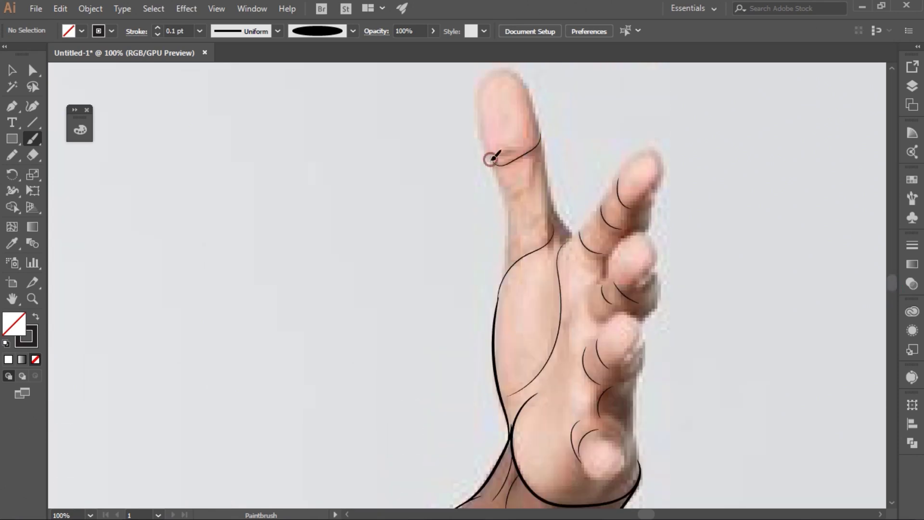
Step: Outline the palm edge, the index fingertip and edge, and the middle finger
{"action": "left_click_drag", "start_coordinate": [509, 438], "coordinate": [502, 292]}
{"action": "left_click_drag", "start_coordinate": [508, 202], "coordinate": [501, 163]}
{"action": "mouse_move", "coordinate": [543, 115]}
{"action": "left_mouse_down"}
{"action": "mouse_move", "coordinate": [556, 246]}
{"action": "mouse_move", "coordinate": [663, 179]}
{"action": "left_mouse_up"}
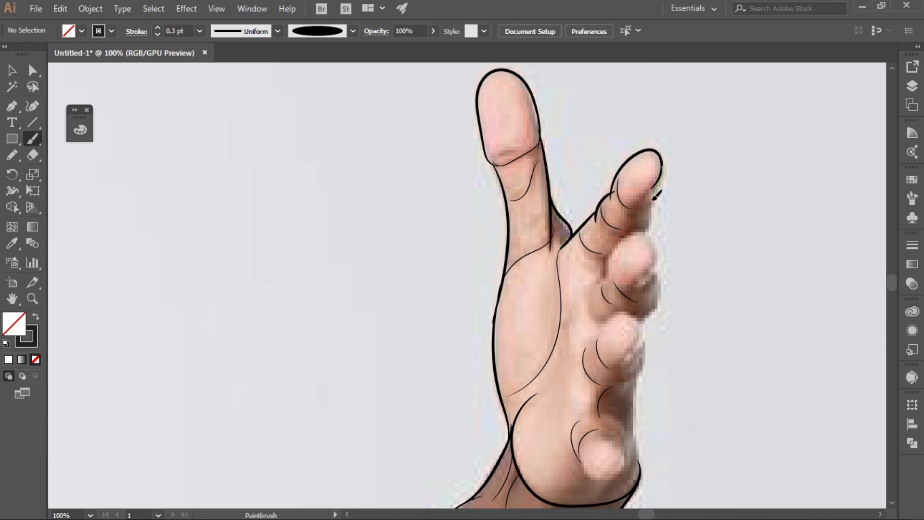
{"action": "left_click_drag", "start_coordinate": [650, 227], "coordinate": [664, 168]}
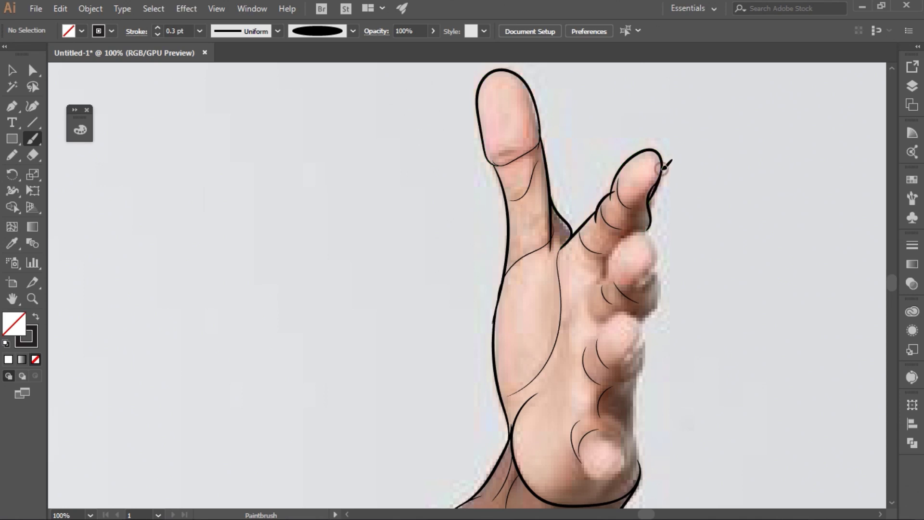
{"action": "left_click_drag", "start_coordinate": [651, 229], "coordinate": [620, 289]}
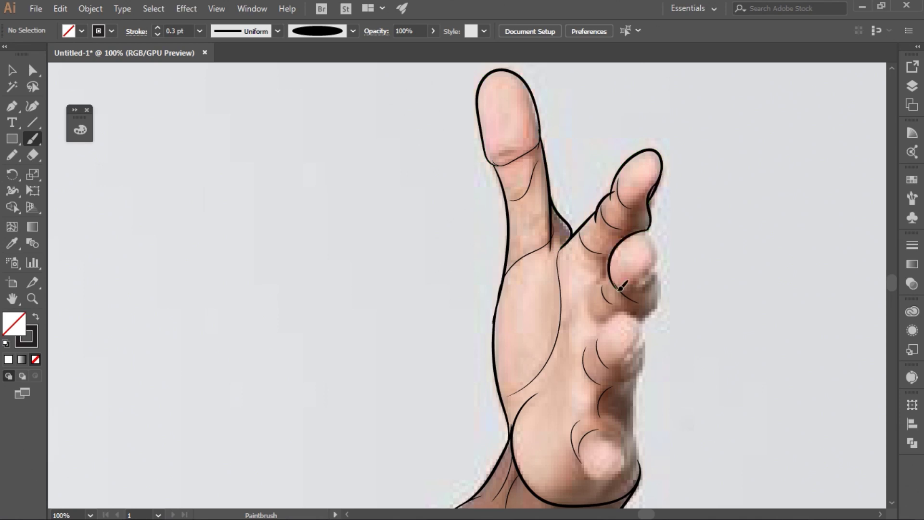
{"action": "mouse_move", "coordinate": [648, 230]}
{"action": "left_mouse_down"}
{"action": "mouse_move", "coordinate": [616, 256]}
{"action": "mouse_move", "coordinate": [587, 307]}
{"action": "left_mouse_up"}
{"action": "left_click_drag", "start_coordinate": [645, 287], "coordinate": [645, 289]}
Step: Outline the ring finger, the pinky and the rounded pad below the fingers
{"action": "left_click_drag", "start_coordinate": [644, 320], "coordinate": [657, 269]}
{"action": "mouse_move", "coordinate": [595, 320]}
{"action": "left_mouse_down"}
{"action": "mouse_move", "coordinate": [642, 314]}
{"action": "mouse_move", "coordinate": [632, 358]}
{"action": "mouse_move", "coordinate": [617, 360]}
{"action": "left_mouse_up"}
{"action": "left_click_drag", "start_coordinate": [613, 314], "coordinate": [584, 367]}
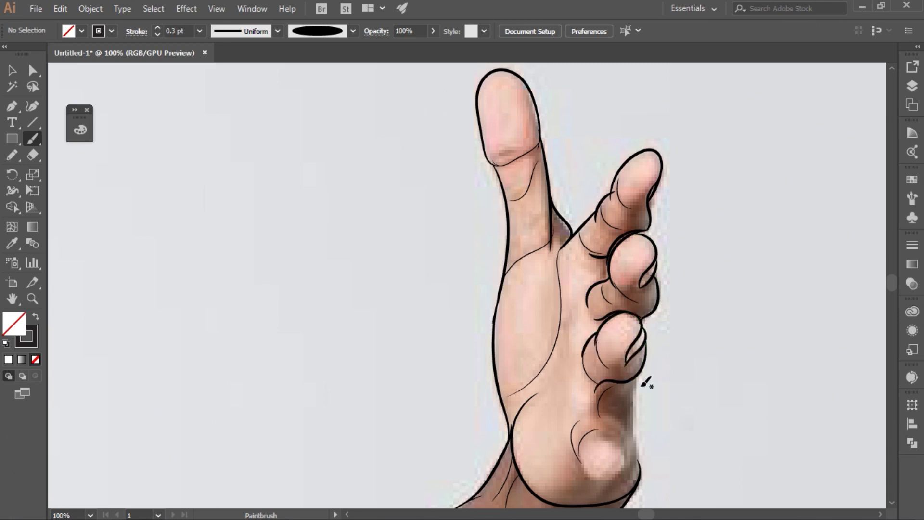
{"action": "mouse_move", "coordinate": [603, 414]}
{"action": "left_mouse_down"}
{"action": "mouse_move", "coordinate": [635, 385]}
{"action": "mouse_move", "coordinate": [636, 273]}
{"action": "left_mouse_up"}
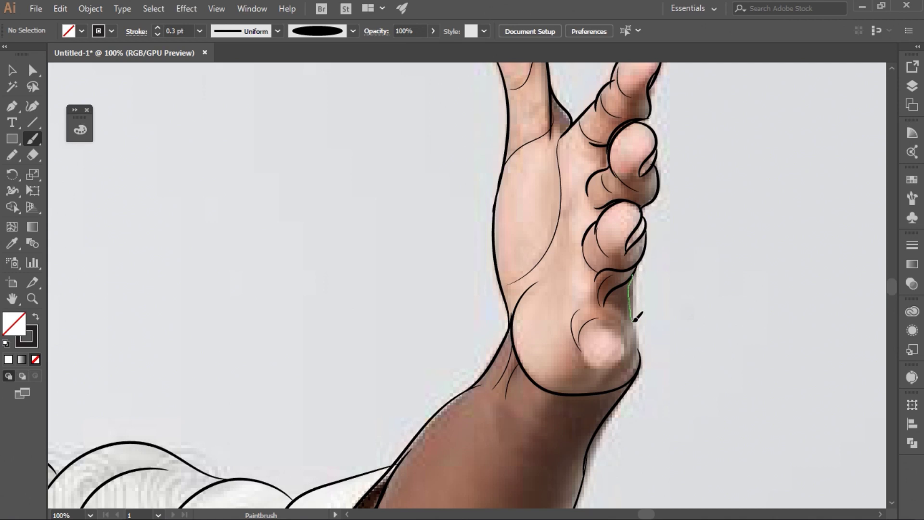
{"action": "left_click_drag", "start_coordinate": [618, 371], "coordinate": [618, 371]}
{"action": "mouse_move", "coordinate": [603, 370]}
{"action": "left_mouse_down"}
{"action": "mouse_move", "coordinate": [616, 365]}
{"action": "mouse_move", "coordinate": [591, 368]}
{"action": "left_mouse_up"}
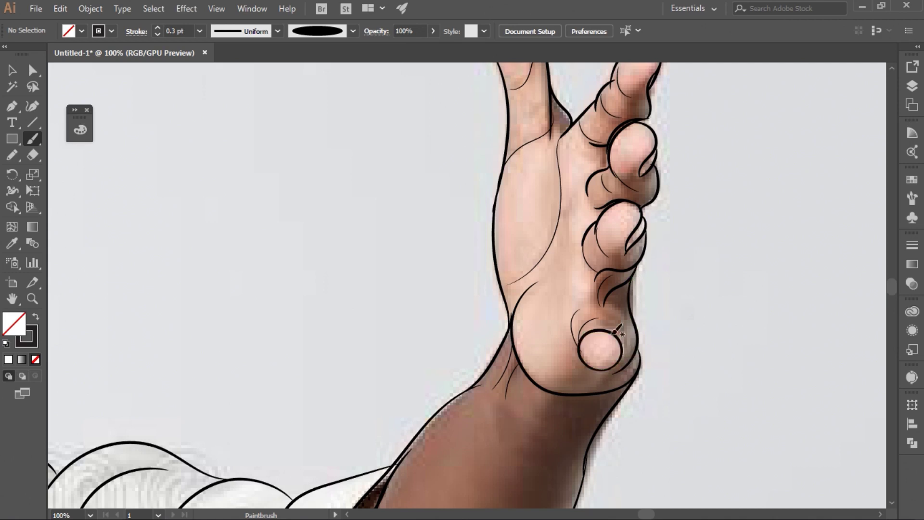
Step: Fit the artboard in view and hide the reference photo layer
{"action": "key", "text": "ctrl+minus"}
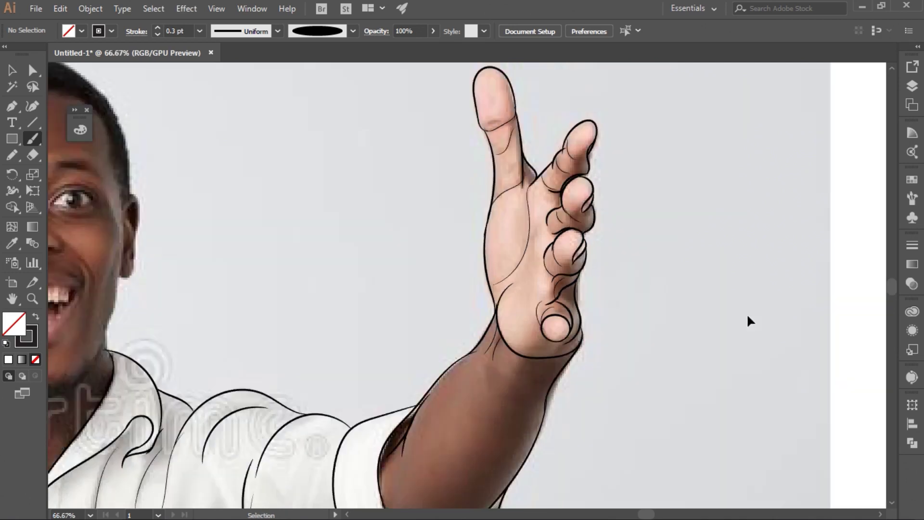
{"action": "key", "text": "ctrl+minus"}
{"action": "key", "text": "ctrl+0"}
{"action": "left_click", "coordinate": [912, 86]}
{"action": "left_click", "coordinate": [747, 100]}
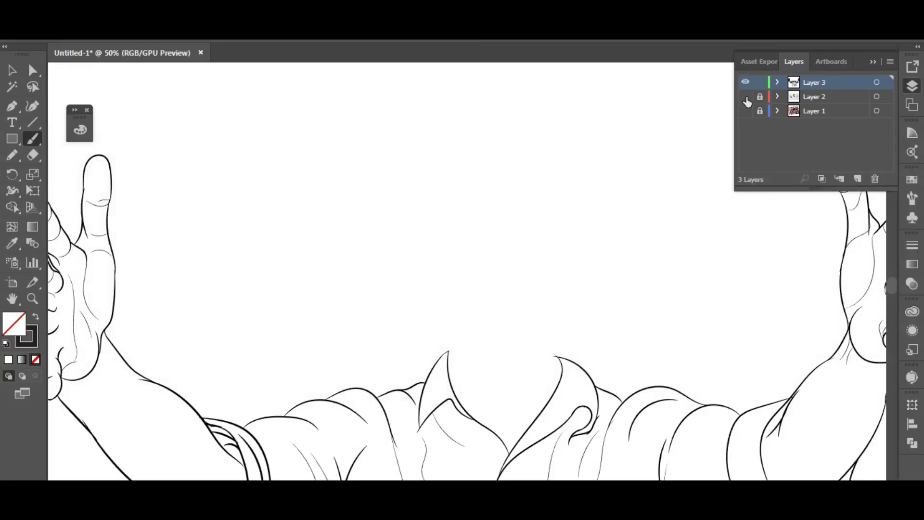
Step: Duplicate the Layer 3 line art and add a new empty Layer 4
{"action": "left_click", "coordinate": [877, 82]}
{"action": "left_click", "coordinate": [90, 9]}
{"action": "left_click", "coordinate": [200, 179]}
{"action": "key", "text": "ctrl+shift+a"}
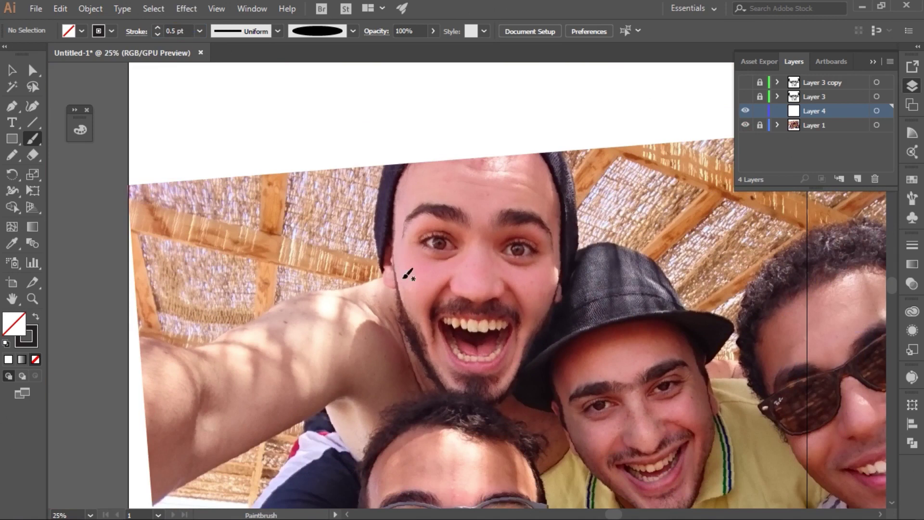
Step: Trace the left side of the face, the arc over the head and the ear
{"action": "left_click_drag", "start_coordinate": [399, 281], "coordinate": [396, 236]}
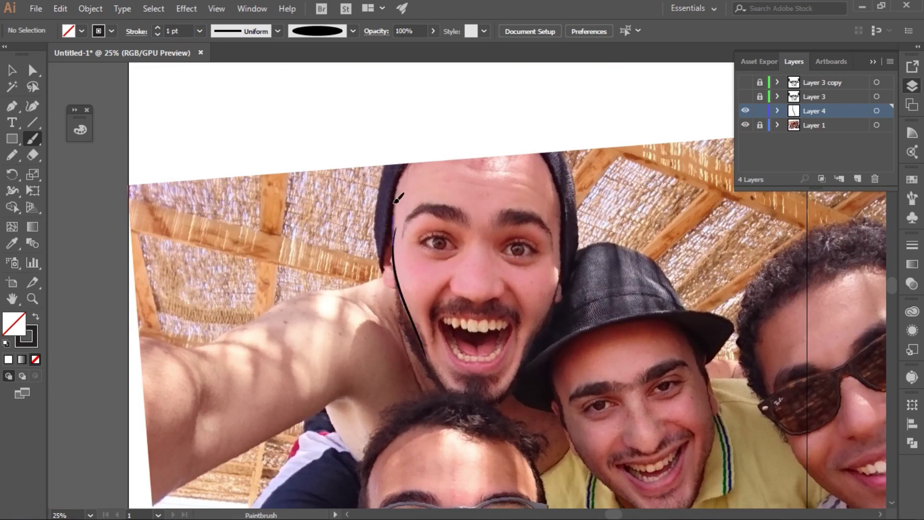
{"action": "left_click_drag", "start_coordinate": [542, 146], "coordinate": [548, 153]}
{"action": "mouse_move", "coordinate": [395, 208]}
{"action": "left_mouse_down"}
{"action": "mouse_move", "coordinate": [391, 268]}
{"action": "mouse_move", "coordinate": [396, 249]}
{"action": "left_mouse_up"}
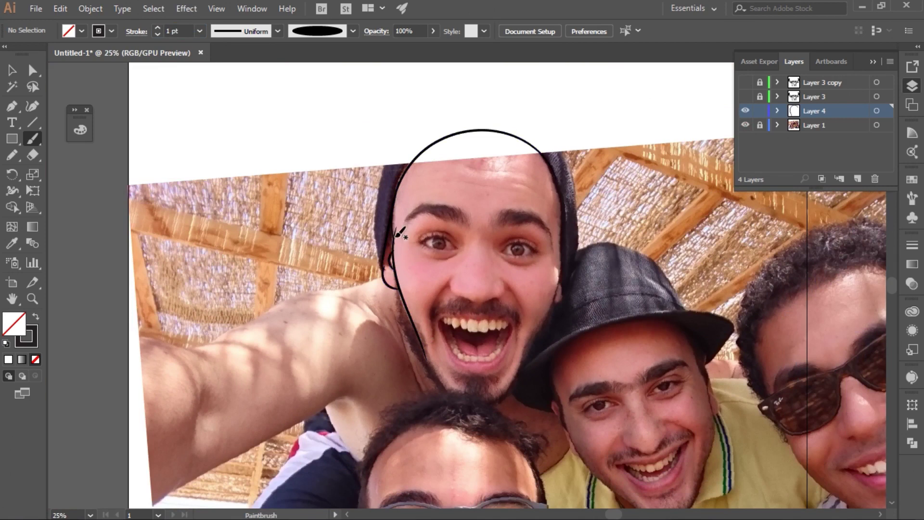
{"action": "key", "text": "ctrl+plus"}
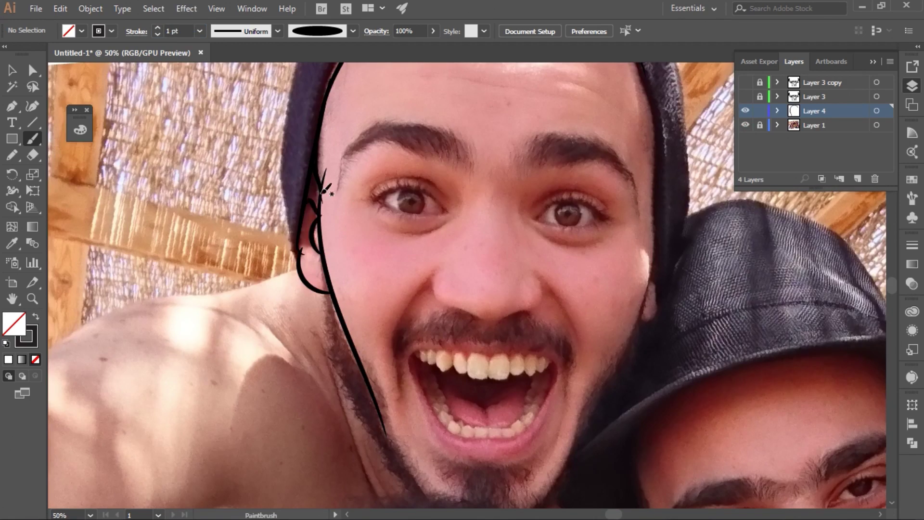
{"action": "scroll", "coordinate": [306, 356], "scroll_direction": "up", "scroll_amount": 5}
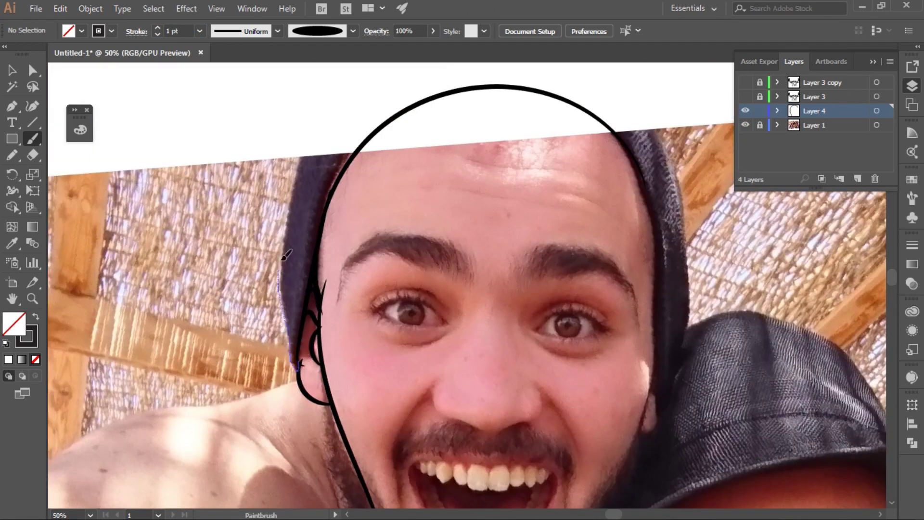
{"action": "left_click_drag", "start_coordinate": [329, 102], "coordinate": [329, 102]}
{"action": "key", "text": "ctrl+minus"}
Step: Outline the beanie's top, an inner fold line and the right side of the head
{"action": "left_click_drag", "start_coordinate": [412, 121], "coordinate": [600, 178]}
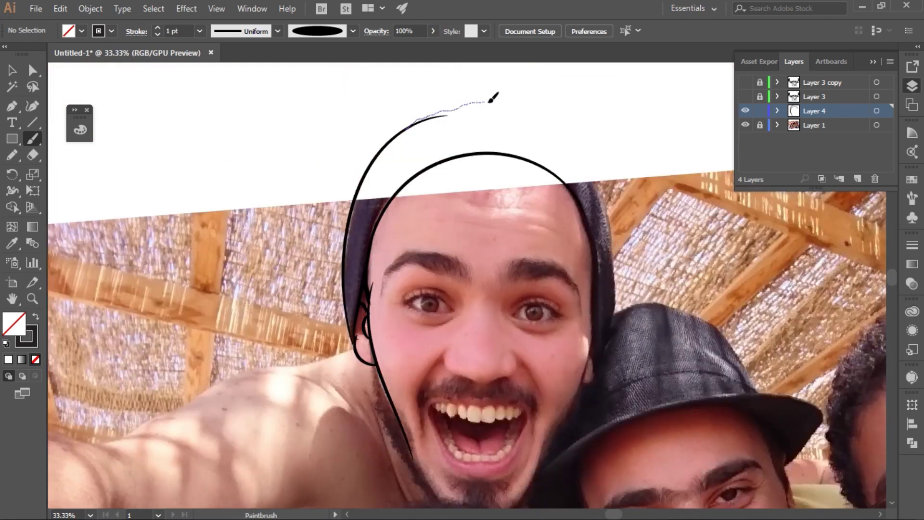
{"action": "left_click_drag", "start_coordinate": [613, 265], "coordinate": [612, 265]}
{"action": "left_click_drag", "start_coordinate": [580, 167], "coordinate": [601, 243]}
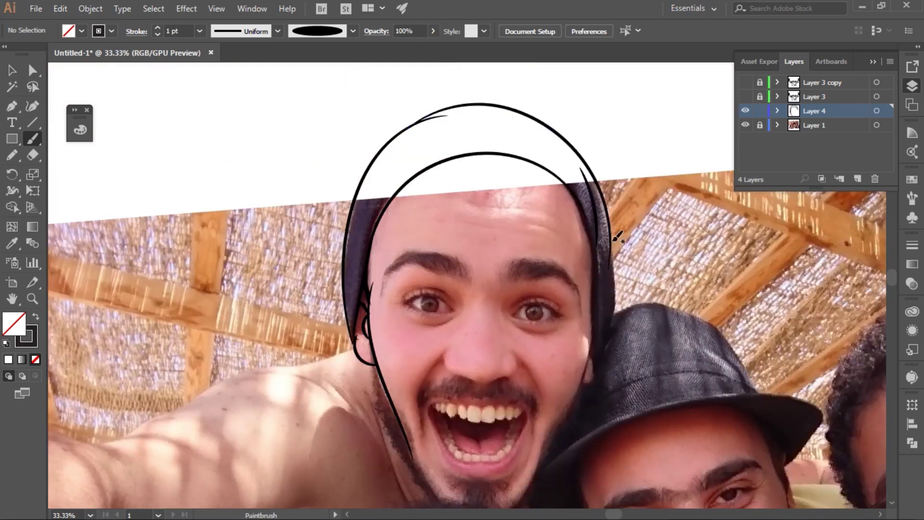
{"action": "left_click_drag", "start_coordinate": [599, 369], "coordinate": [598, 371]}
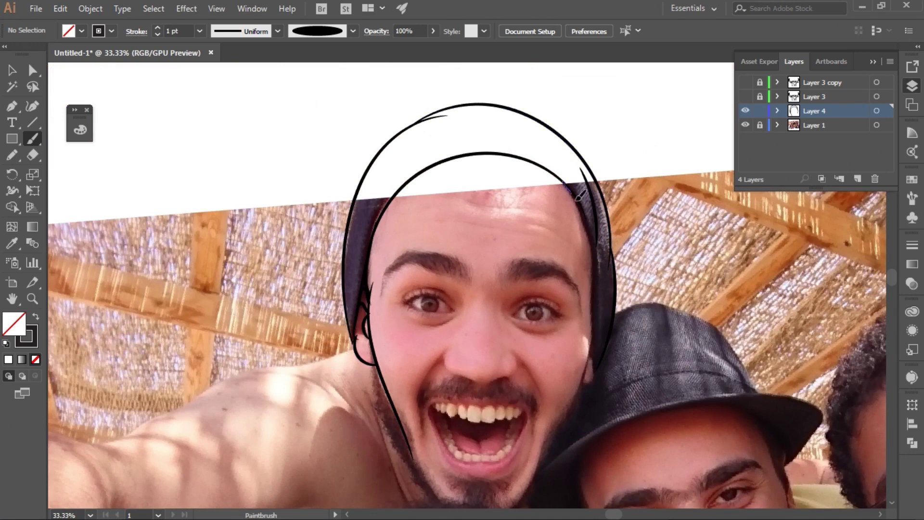
{"action": "left_click_drag", "start_coordinate": [593, 355], "coordinate": [593, 356]}
Step: Trace the jaw around the chin and erase the stray loop over the mouth
{"action": "key", "text": "ctrl+plus"}
{"action": "scroll", "coordinate": [890, 292], "scroll_direction": "down", "scroll_amount": 3}
{"action": "left_click_drag", "start_coordinate": [632, 298], "coordinate": [615, 323]}
{"action": "left_click_drag", "start_coordinate": [568, 423], "coordinate": [451, 468]}
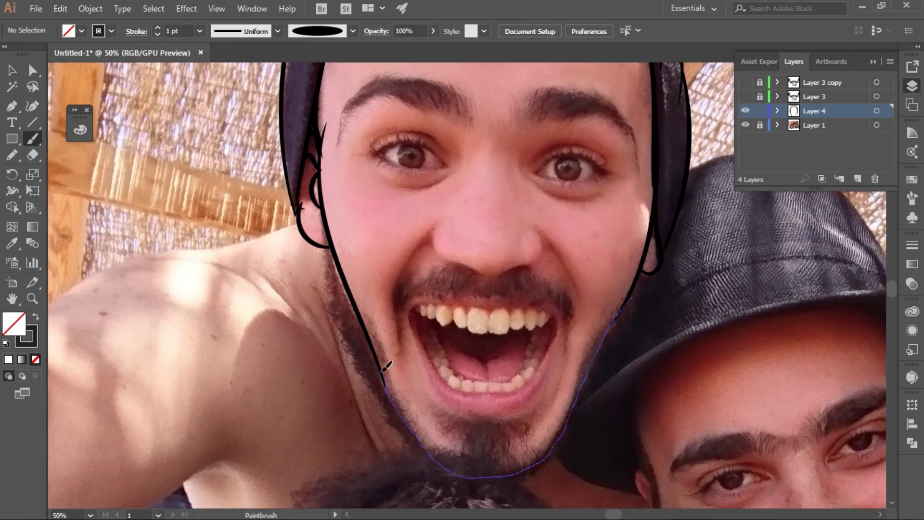
{"action": "left_click_drag", "start_coordinate": [337, 361], "coordinate": [303, 371]}
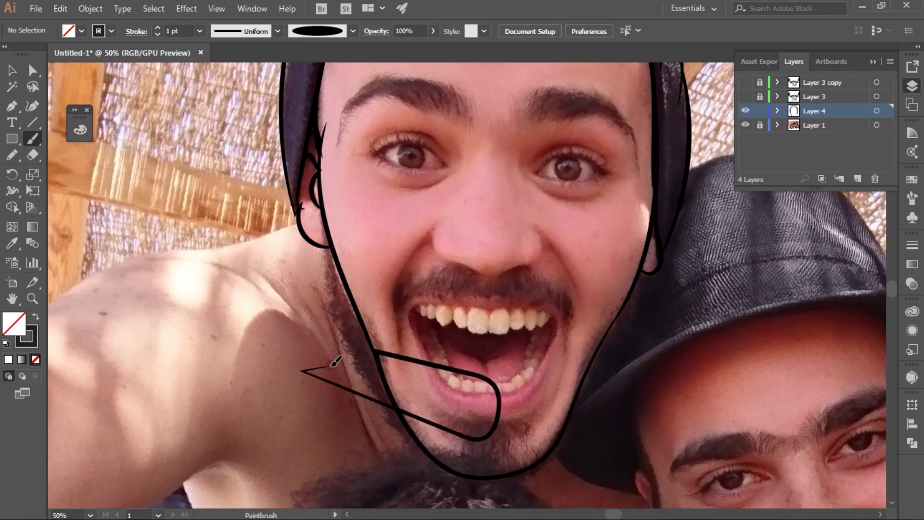
{"action": "key", "text": "shift+e"}
{"action": "mouse_move", "coordinate": [484, 406]}
{"action": "left_mouse_down"}
{"action": "mouse_move", "coordinate": [386, 366]}
{"action": "mouse_move", "coordinate": [303, 371]}
{"action": "left_mouse_up"}
Step: Thin the face outline's stroke to 0.5 pt
{"action": "key", "text": "v"}
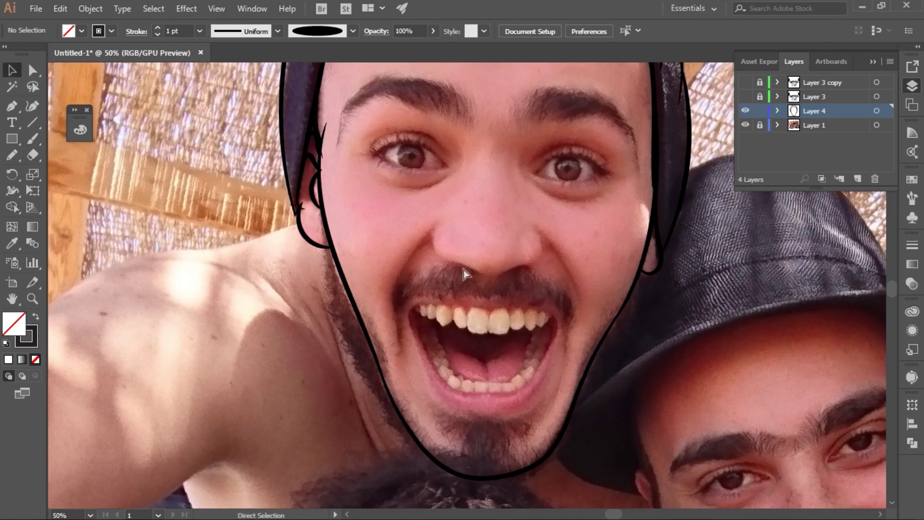
{"action": "scroll", "coordinate": [463, 268], "scroll_direction": "up", "scroll_amount": 1}
{"action": "left_click", "coordinate": [275, 197]}
{"action": "left_click", "coordinate": [157, 35]}
{"action": "left_click", "coordinate": [296, 245]}
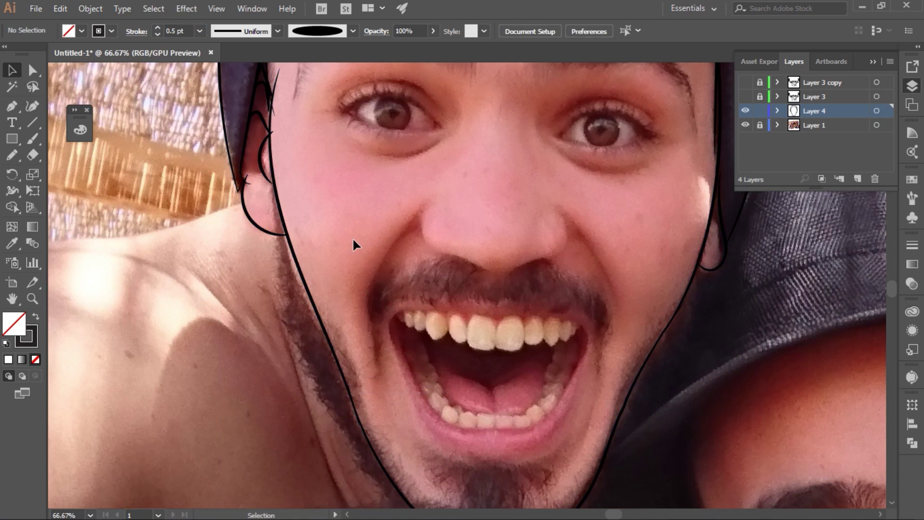
Step: Set brush weight to 0.2 and draw smile creases beside the mustache, mouth and chin
{"action": "key", "text": "b"}
{"action": "left_click", "coordinate": [180, 31]}
{"action": "type", "text": "0.2"}
{"action": "key", "text": "Return"}
{"action": "left_click_drag", "start_coordinate": [390, 254], "coordinate": [371, 340]}
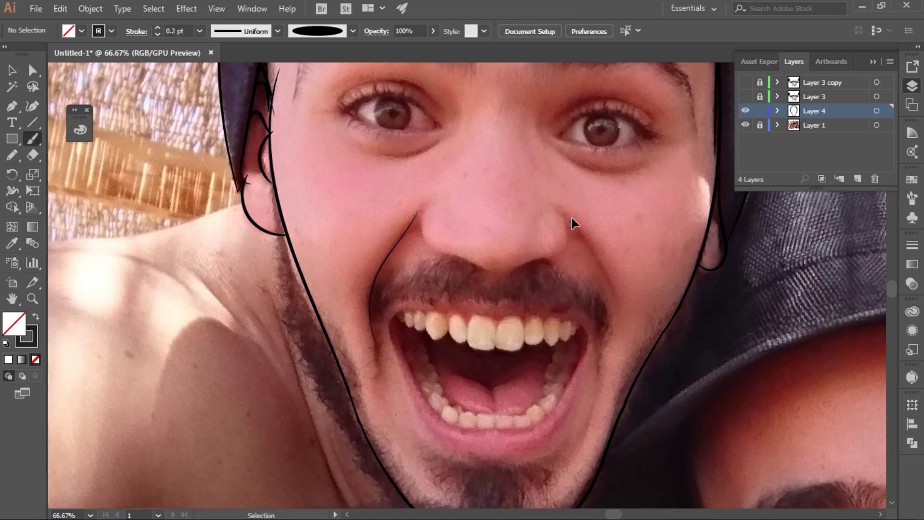
{"action": "left_click_drag", "start_coordinate": [604, 264], "coordinate": [615, 308]}
{"action": "left_click_drag", "start_coordinate": [581, 446], "coordinate": [597, 377]}
{"action": "left_click_drag", "start_coordinate": [384, 382], "coordinate": [396, 424]}
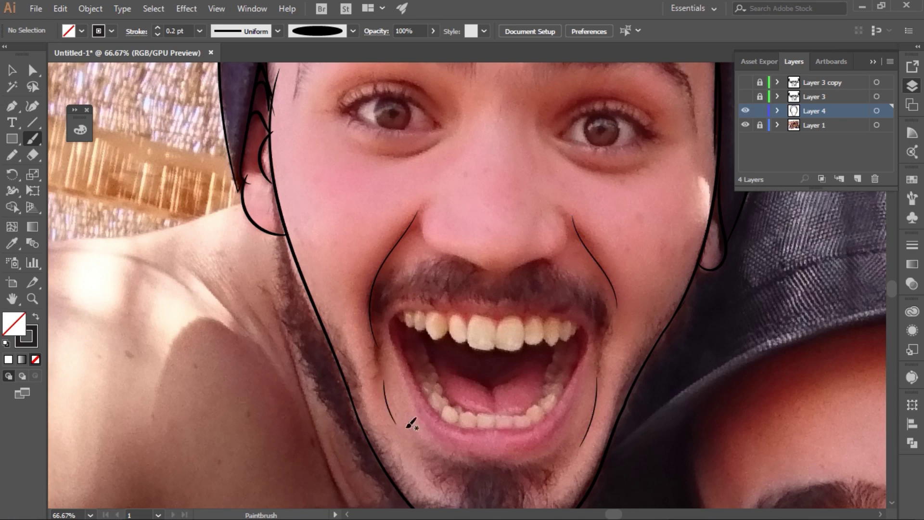
{"action": "left_click_drag", "start_coordinate": [892, 295], "coordinate": [893, 289]}
Step: Draw lines under both eyes and outline both upper eyelids
{"action": "left_click_drag", "start_coordinate": [409, 227], "coordinate": [378, 228]}
{"action": "left_click_drag", "start_coordinate": [555, 222], "coordinate": [639, 241]}
{"action": "left_click_drag", "start_coordinate": [640, 177], "coordinate": [643, 178]}
{"action": "left_click_drag", "start_coordinate": [431, 169], "coordinate": [347, 177]}
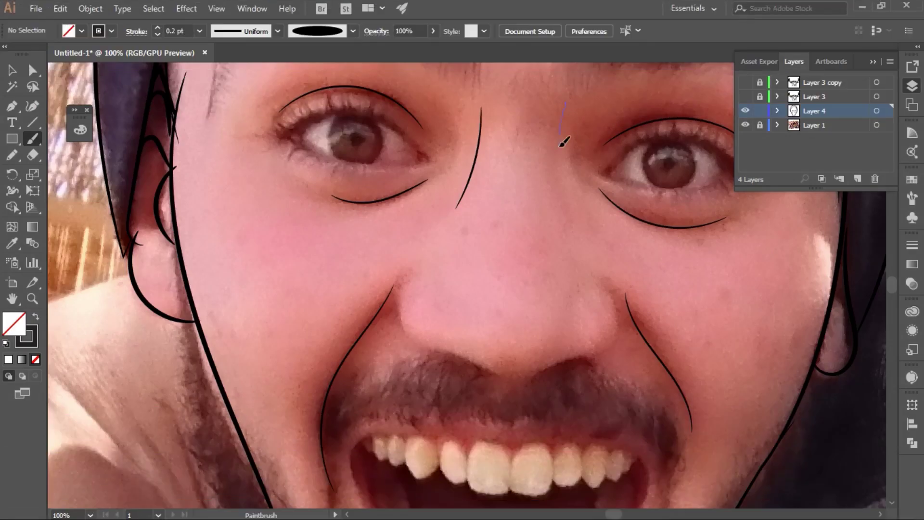
Step: Draw the nose bridge, both nostril curves and the nose's lower edge
{"action": "left_click_drag", "start_coordinate": [566, 103], "coordinate": [561, 211]}
{"action": "left_click_drag", "start_coordinate": [448, 292], "coordinate": [451, 322]}
{"action": "left_click_drag", "start_coordinate": [569, 328], "coordinate": [573, 272]}
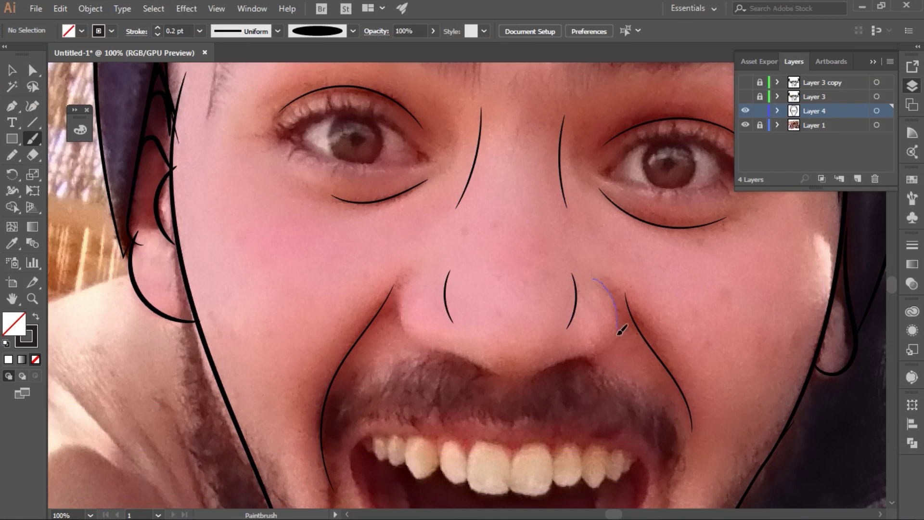
{"action": "left_click_drag", "start_coordinate": [587, 356], "coordinate": [584, 357]}
{"action": "left_click_drag", "start_coordinate": [590, 350], "coordinate": [564, 354]}
{"action": "left_click_drag", "start_coordinate": [478, 357], "coordinate": [437, 344]}
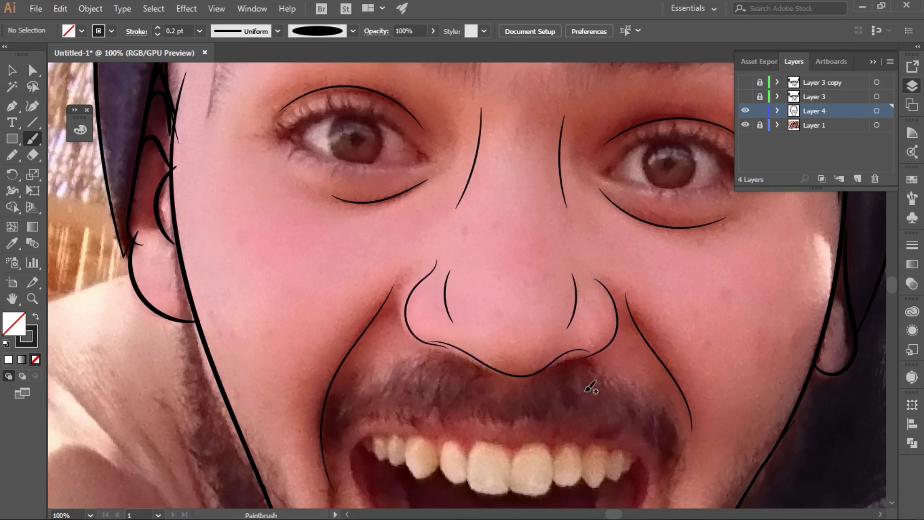
Step: Check the nose outline, then select the under-eye line
{"action": "key", "text": "v"}
{"action": "left_click_drag", "start_coordinate": [531, 392], "coordinate": [475, 381]}
{"action": "left_click", "coordinate": [475, 388]}
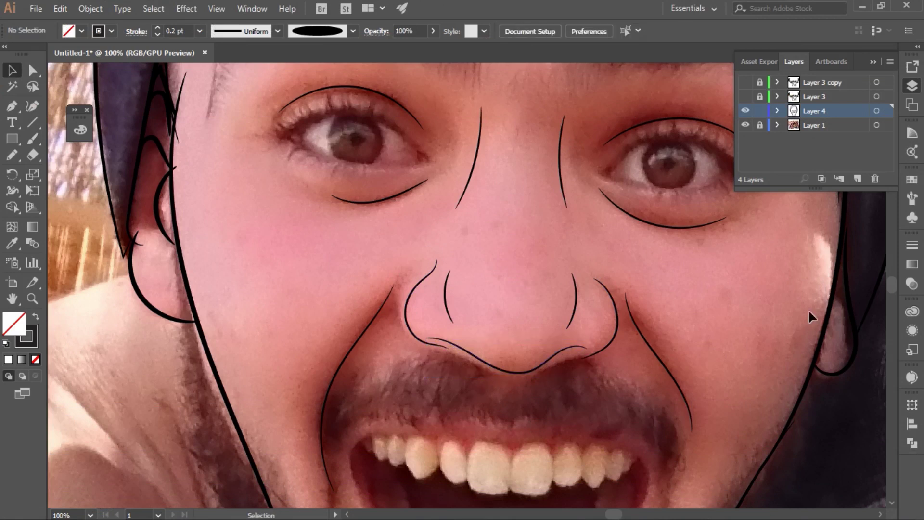
{"action": "scroll", "coordinate": [395, 254], "scroll_direction": "up", "scroll_amount": 3}
{"action": "left_click", "coordinate": [395, 313]}
Step: Zoom in, trace the upper and lower eyelids, and draw a circle over the iris
{"action": "key", "text": "ctrl+equal"}
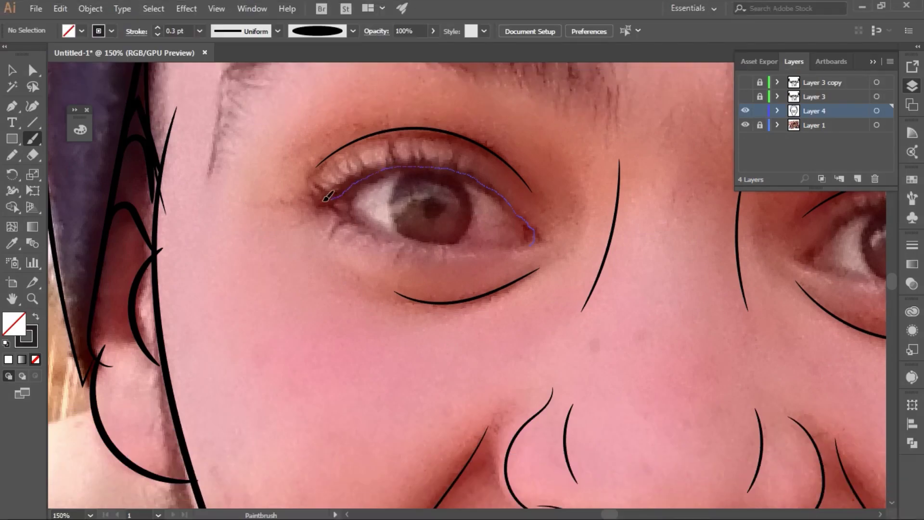
{"action": "left_click_drag", "start_coordinate": [316, 199], "coordinate": [532, 243]}
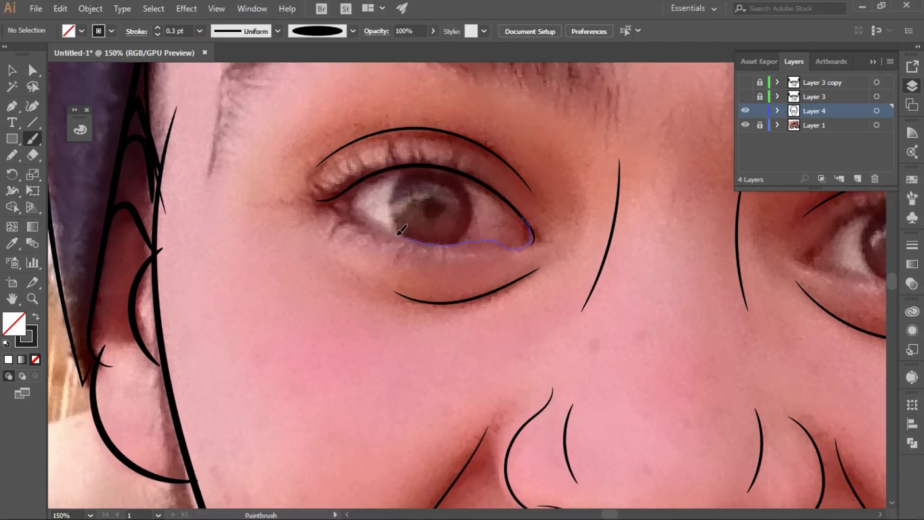
{"action": "left_click_drag", "start_coordinate": [352, 212], "coordinate": [336, 198]}
{"action": "key", "text": "l"}
{"action": "mouse_move", "coordinate": [392, 155]}
{"action": "left_mouse_down"}
{"action": "mouse_move", "coordinate": [478, 243]}
{"action": "mouse_move", "coordinate": [430, 248]}
{"action": "left_mouse_up"}
Step: Remove the iris circle's fill and brush a small loop at the eye's outer corner
{"action": "key", "text": "v"}
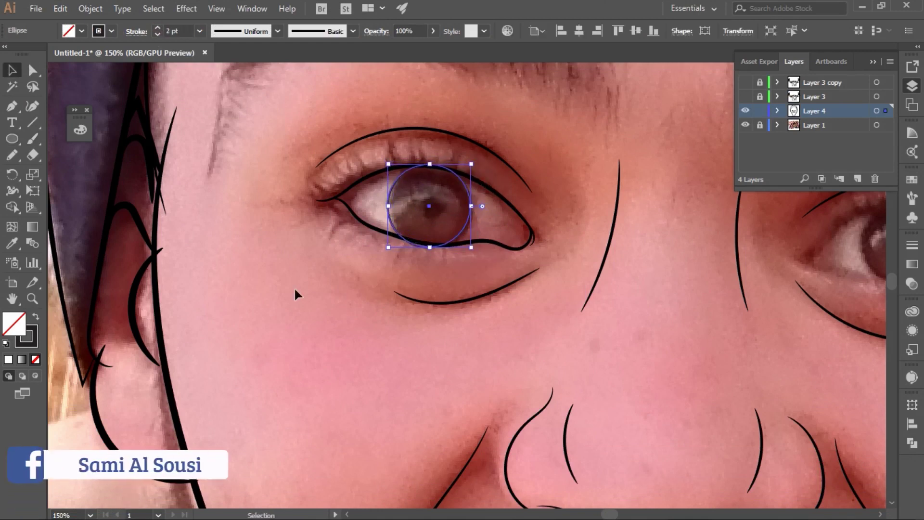
{"action": "left_click", "coordinate": [16, 324]}
{"action": "key", "text": "slash"}
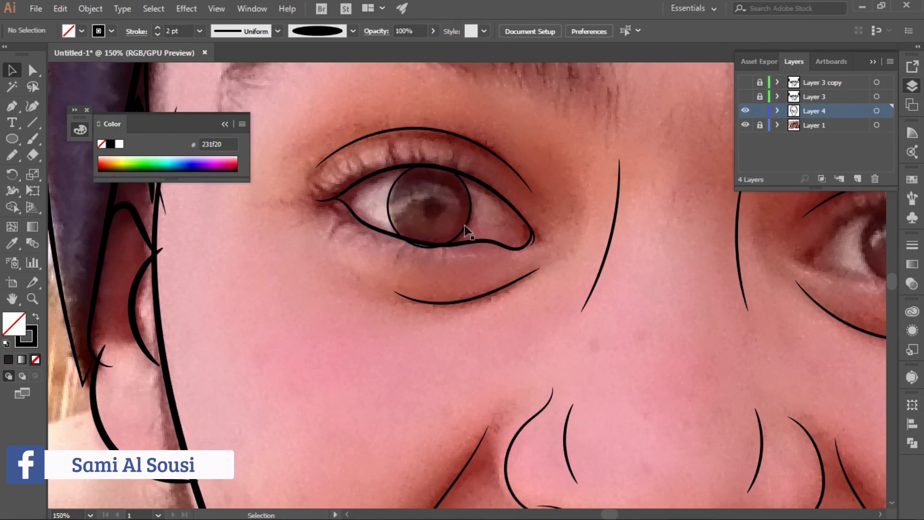
{"action": "key", "text": "Right"}
{"action": "key", "text": "Right"}
{"action": "key", "text": "Right"}
{"action": "left_click", "coordinate": [520, 233]}
{"action": "key", "text": "b"}
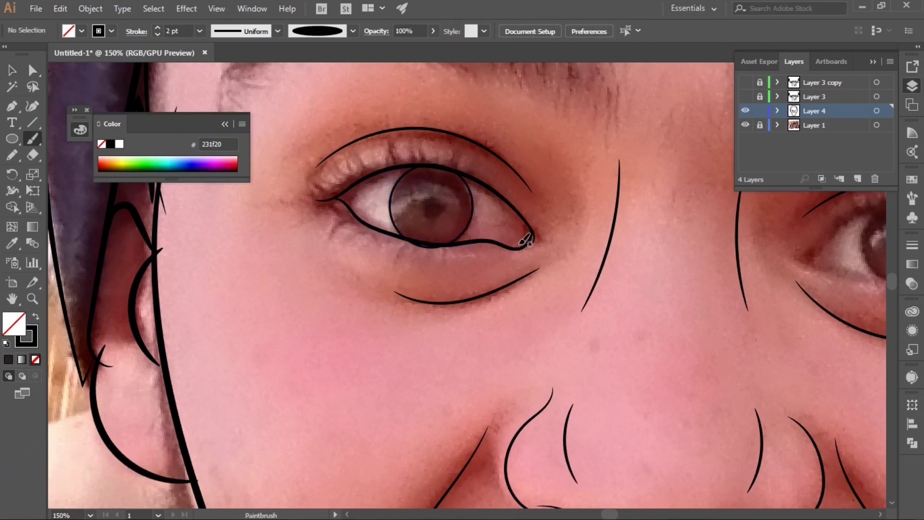
{"action": "left_click_drag", "start_coordinate": [525, 235], "coordinate": [521, 246]}
Step: Erase the parts of the iris circle that extend outside the eyelids
{"action": "key", "text": "v"}
{"action": "left_click", "coordinate": [305, 137]}
{"action": "left_click", "coordinate": [463, 237]}
{"action": "key", "text": "ctrl+plus"}
{"action": "key", "text": "ctrl+plus"}
{"action": "key", "text": "ctrl+plus"}
{"action": "key", "text": "shift+e"}
{"action": "left_click_drag", "start_coordinate": [479, 162], "coordinate": [525, 174]}
{"action": "mouse_move", "coordinate": [474, 383]}
{"action": "left_mouse_down"}
{"action": "mouse_move", "coordinate": [401, 394]}
{"action": "mouse_move", "coordinate": [496, 400]}
{"action": "left_mouse_up"}
{"action": "left_click_drag", "start_coordinate": [390, 381], "coordinate": [506, 409]}
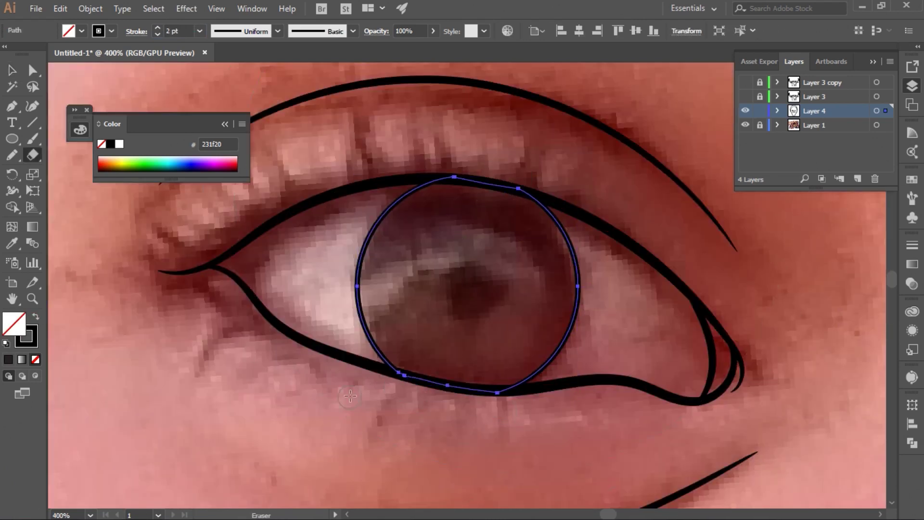
{"action": "key", "text": "v"}
{"action": "left_click", "coordinate": [364, 398]}
Step: Pencil lash shapes along the upper lid from the inner corner to the middle
{"action": "key", "text": "n"}
{"action": "mouse_move", "coordinate": [165, 233]}
{"action": "left_mouse_down"}
{"action": "mouse_move", "coordinate": [245, 232]}
{"action": "mouse_move", "coordinate": [212, 190]}
{"action": "left_mouse_up"}
{"action": "mouse_move", "coordinate": [236, 226]}
{"action": "left_mouse_down"}
{"action": "mouse_move", "coordinate": [247, 196]}
{"action": "mouse_move", "coordinate": [264, 182]}
{"action": "mouse_move", "coordinate": [292, 188]}
{"action": "mouse_move", "coordinate": [330, 130]}
{"action": "left_mouse_up"}
{"action": "left_click_drag", "start_coordinate": [332, 181], "coordinate": [340, 140]}
{"action": "left_click_drag", "start_coordinate": [335, 179], "coordinate": [354, 109]}
{"action": "left_click_drag", "start_coordinate": [380, 164], "coordinate": [368, 118]}
{"action": "mouse_move", "coordinate": [400, 168]}
{"action": "left_mouse_down"}
{"action": "mouse_move", "coordinate": [386, 130]}
{"action": "mouse_move", "coordinate": [409, 119]}
{"action": "left_mouse_up"}
{"action": "left_click_drag", "start_coordinate": [453, 167], "coordinate": [444, 130]}
Step: Draw zigzag lashes toward the outer corner, fill them black, and add thin inner-corner lashes
{"action": "left_click_drag", "start_coordinate": [517, 175], "coordinate": [557, 145]}
{"action": "left_click_drag", "start_coordinate": [553, 183], "coordinate": [585, 161]}
{"action": "mouse_move", "coordinate": [573, 202]}
{"action": "left_mouse_down"}
{"action": "mouse_move", "coordinate": [619, 180]}
{"action": "mouse_move", "coordinate": [351, 186]}
{"action": "mouse_move", "coordinate": [215, 262]}
{"action": "left_mouse_up"}
{"action": "left_click", "coordinate": [37, 317]}
{"action": "key", "text": "ctrl+shift+a"}
{"action": "mouse_move", "coordinate": [322, 196]}
{"action": "left_mouse_down"}
{"action": "mouse_move", "coordinate": [320, 186]}
{"action": "mouse_move", "coordinate": [329, 189]}
{"action": "left_mouse_up"}
Step: Group the upper lashes and copy them down toward the lower lid
{"action": "key", "text": "v"}
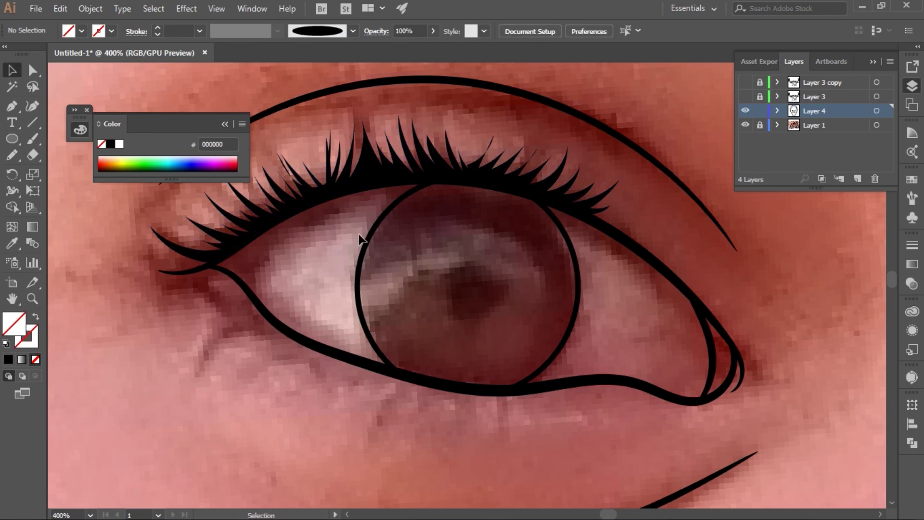
{"action": "key", "text": "ctrl+shift+a"}
{"action": "key", "text": "ctrl+minus"}
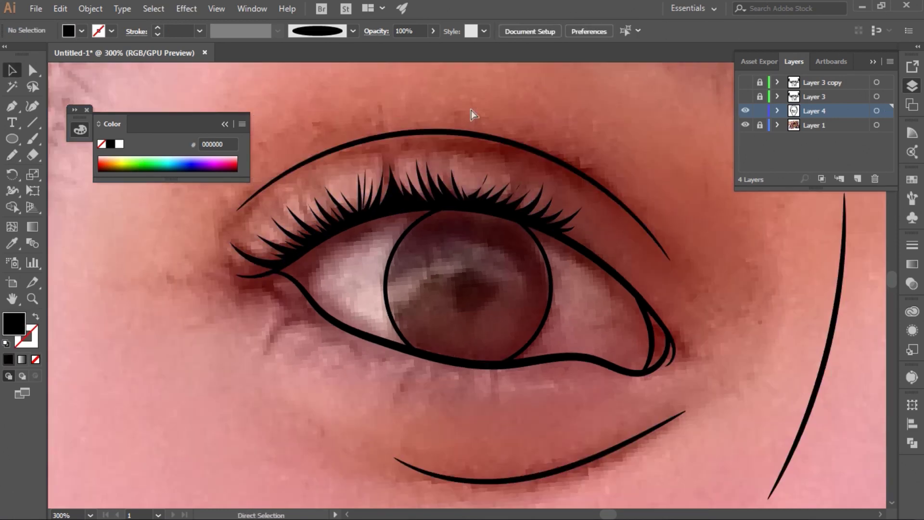
{"action": "key", "text": "ctrl+a"}
{"action": "left_click", "coordinate": [911, 442]}
{"action": "key", "text": "ctrl+g"}
{"action": "left_click_drag", "start_coordinate": [582, 152], "coordinate": [562, 159]}
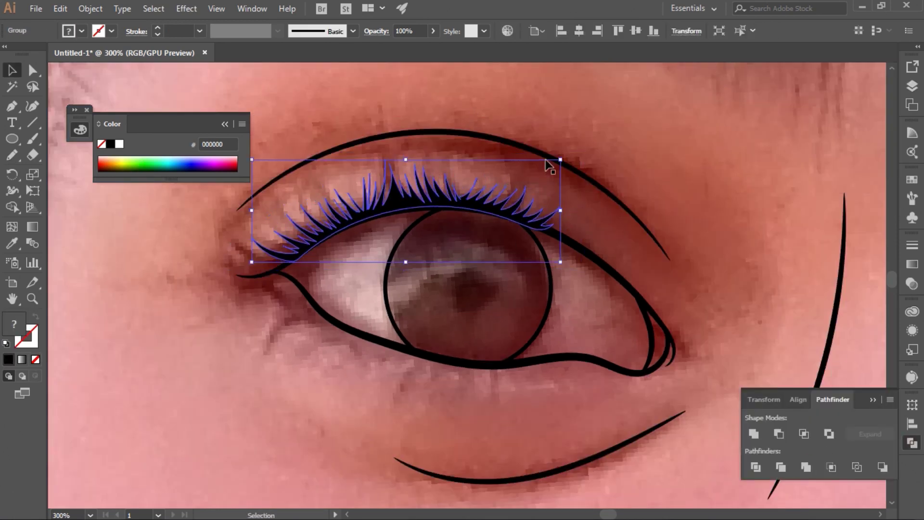
Step: Reflect the lash copy across the horizontal axis
{"action": "right_click", "coordinate": [485, 305]}
{"action": "mouse_move", "coordinate": [433, 193]}
{"action": "left_mouse_down"}
{"action": "mouse_move", "coordinate": [438, 297]}
{"action": "mouse_move", "coordinate": [415, 313]}
{"action": "left_mouse_up"}
{"action": "left_click", "coordinate": [647, 464]}
{"action": "left_click", "coordinate": [664, 353]}
{"action": "left_click", "coordinate": [667, 225]}
{"action": "left_click", "coordinate": [765, 382]}
Step: Narrow and tilt the lower lashes along the lid, rotating the rightmost lash clockwise
{"action": "left_click_drag", "start_coordinate": [532, 308], "coordinate": [539, 324]}
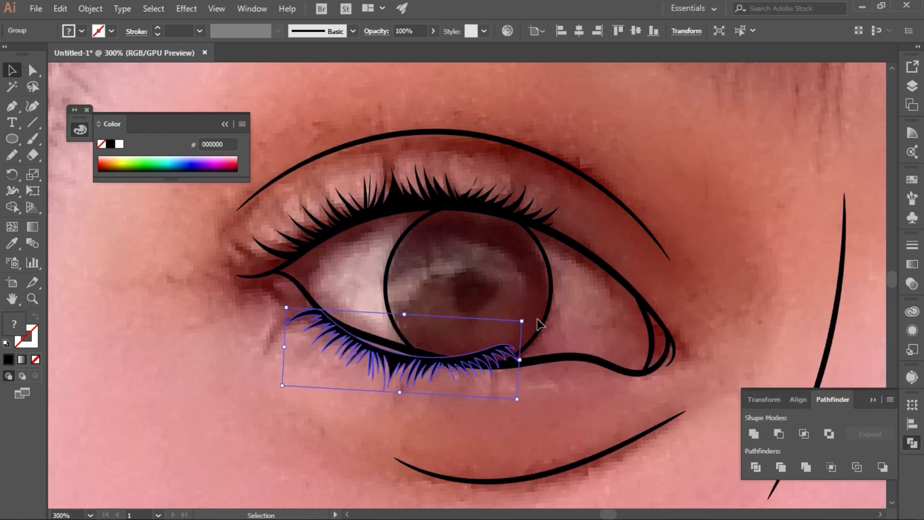
{"action": "left_click_drag", "start_coordinate": [446, 374], "coordinate": [457, 394]}
{"action": "double_click", "coordinate": [459, 363]}
{"action": "left_click_drag", "start_coordinate": [520, 351], "coordinate": [564, 383]}
{"action": "left_click", "coordinate": [564, 382]}
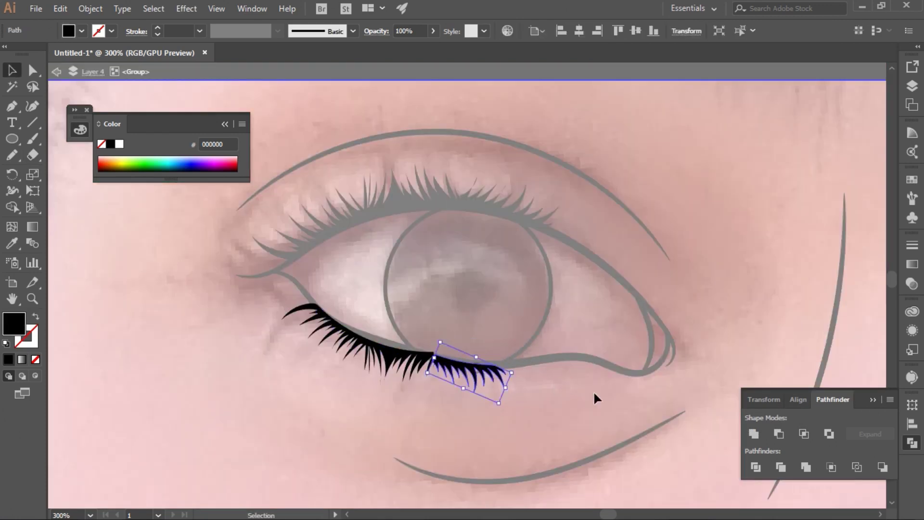
{"action": "double_click", "coordinate": [595, 393]}
Step: Copy the whole eye drawing onto the other eye and reflect it vertically
{"action": "left_click", "coordinate": [462, 359]}
{"action": "key", "text": "ctrl+1"}
{"action": "left_click_drag", "start_coordinate": [461, 319], "coordinate": [802, 315]}
{"action": "right_click", "coordinate": [802, 315]}
{"action": "left_click", "coordinate": [655, 363]}
{"action": "left_click", "coordinate": [674, 241]}
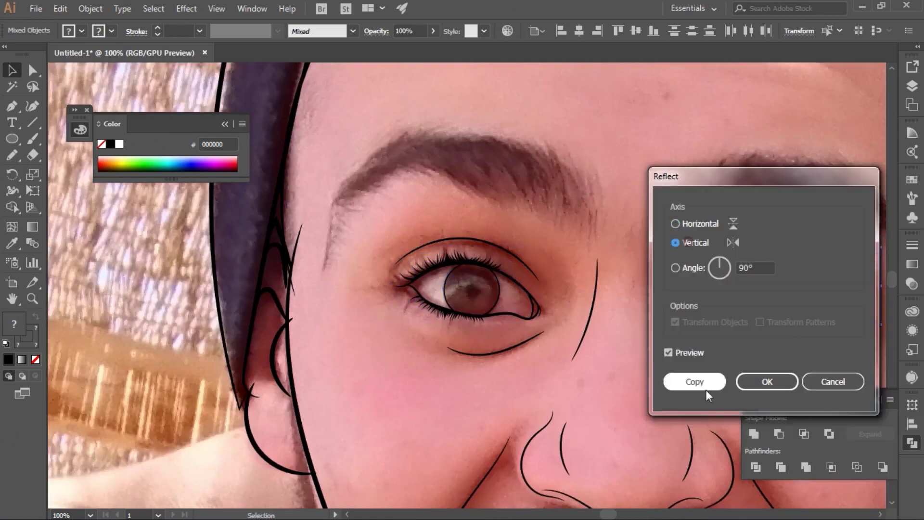
{"action": "left_click", "coordinate": [764, 380]}
Step: Align the mirrored eye with the photo and rotate its iris slightly to fit
{"action": "key", "text": "ctrl+plus"}
{"action": "key", "text": "ctrl+plus"}
{"action": "key", "text": "ctrl+plus"}
{"action": "left_click_drag", "start_coordinate": [444, 374], "coordinate": [407, 462]}
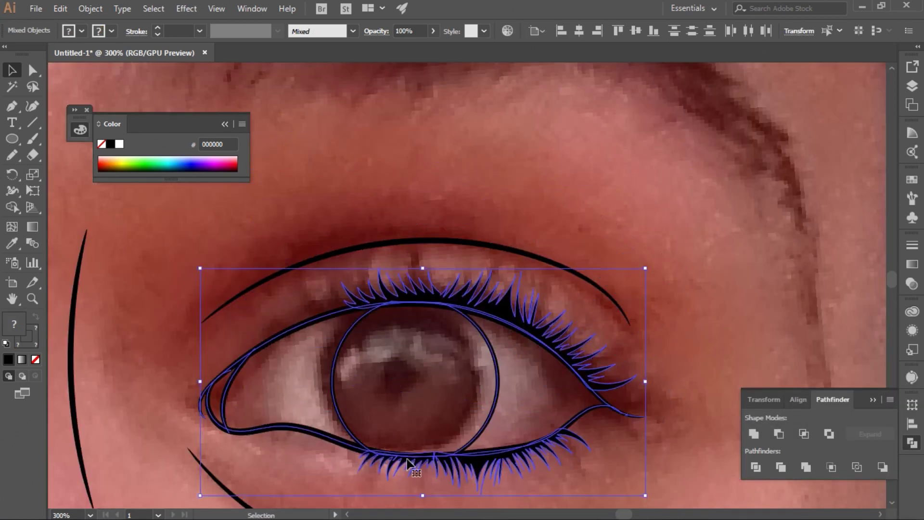
{"action": "left_click", "coordinate": [530, 427]}
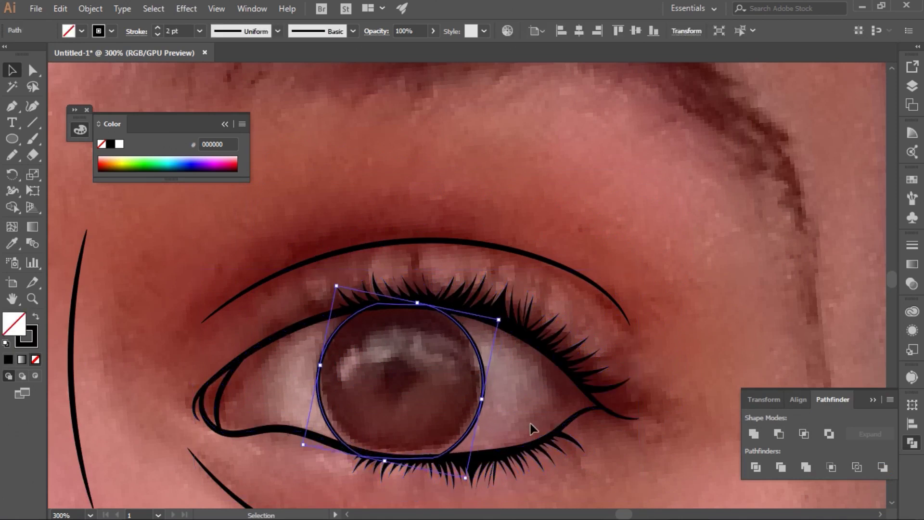
{"action": "left_click_drag", "start_coordinate": [507, 318], "coordinate": [516, 332]}
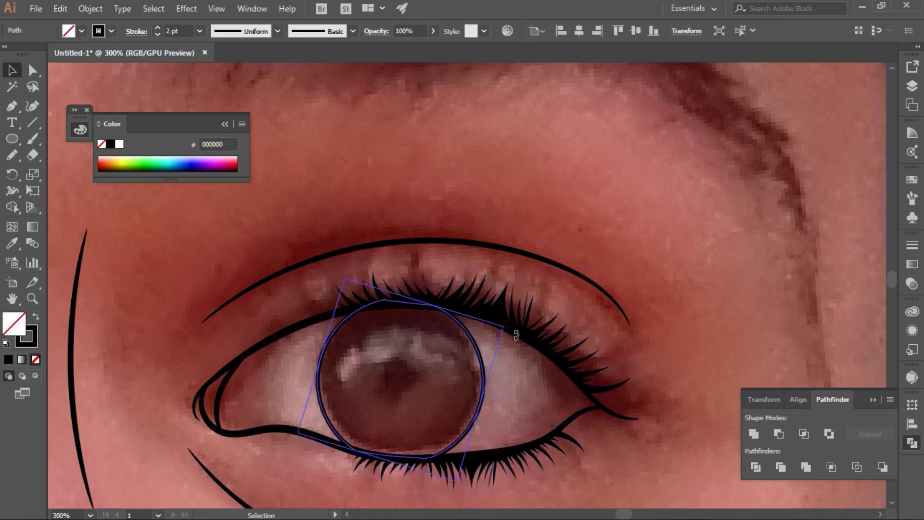
{"action": "left_click", "coordinate": [599, 248]}
{"action": "key", "text": "ctrl+1"}
Step: Pencil a closed outline of the first eyebrow and fill it black
{"action": "key", "text": "n"}
{"action": "left_click_drag", "start_coordinate": [362, 210], "coordinate": [395, 161]}
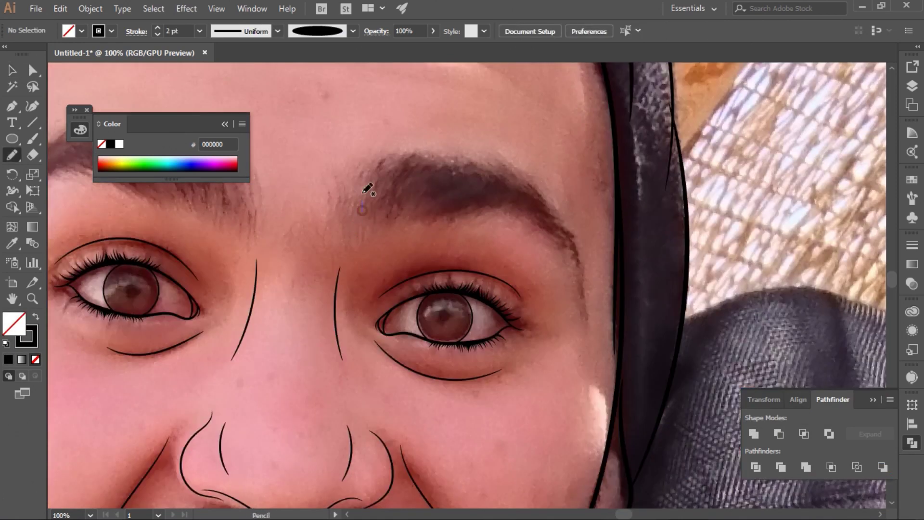
{"action": "key", "text": "ctrl+z"}
{"action": "left_click_drag", "start_coordinate": [360, 213], "coordinate": [572, 231]}
{"action": "left_click_drag", "start_coordinate": [450, 215], "coordinate": [362, 212]}
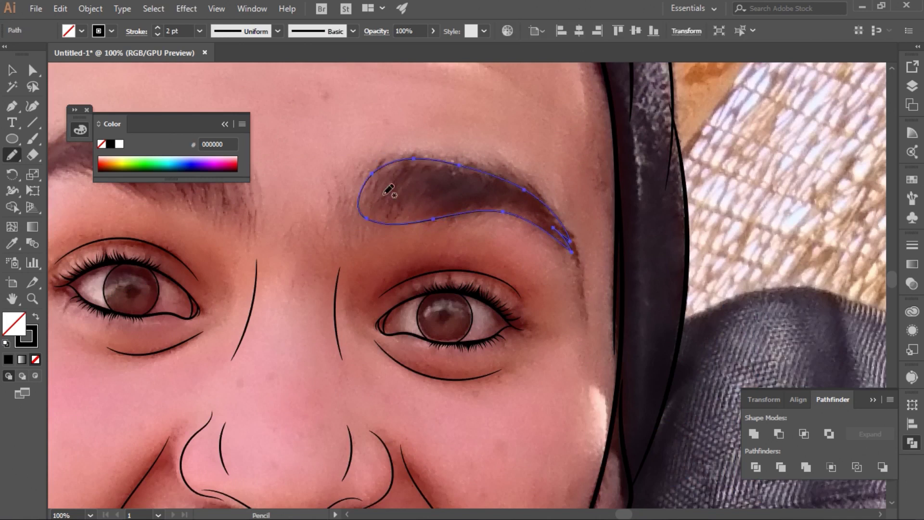
{"action": "key", "text": "shift+x"}
{"action": "key", "text": "ctrl+minus"}
Step: Try a mirrored, rotated copy of the eyebrow, then delete it
{"action": "key", "text": "v"}
{"action": "left_click", "coordinate": [514, 239]}
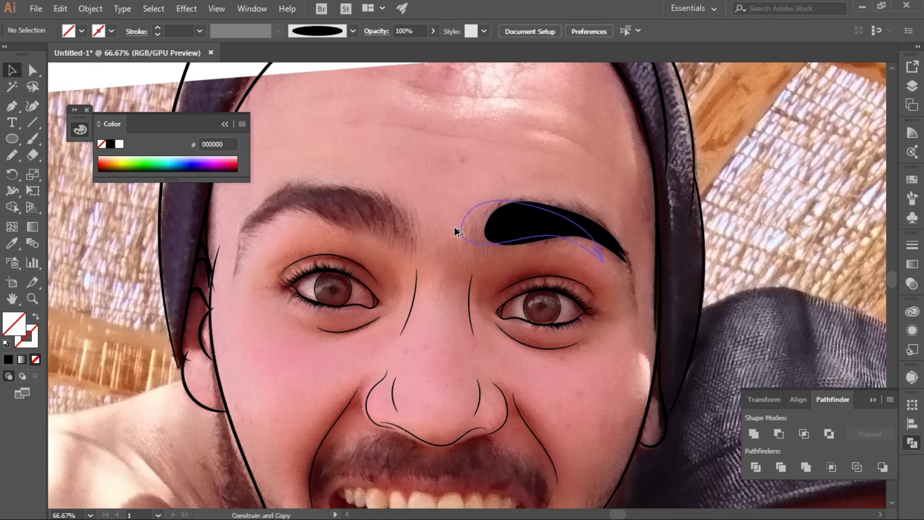
{"action": "right_click", "coordinate": [398, 233]}
{"action": "left_click", "coordinate": [572, 357]}
{"action": "key", "text": "alt+c"}
{"action": "left_click_drag", "start_coordinate": [407, 187], "coordinate": [420, 199]}
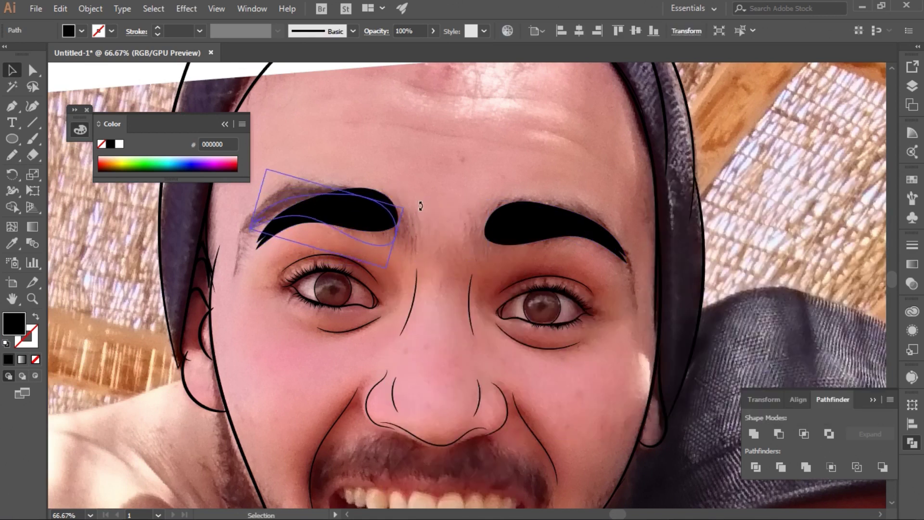
{"action": "key", "text": "Delete"}
Step: Outline the second eyebrow as a closed black shape
{"action": "key", "text": "ctrl+plus"}
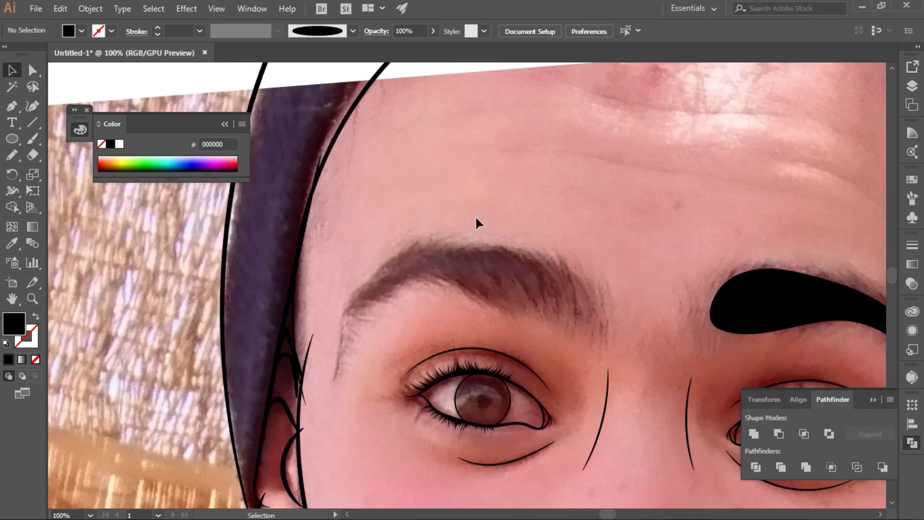
{"action": "key", "text": "n"}
{"action": "mouse_move", "coordinate": [578, 323]}
{"action": "left_mouse_down"}
{"action": "mouse_move", "coordinate": [573, 270]}
{"action": "mouse_move", "coordinate": [489, 249]}
{"action": "left_mouse_up"}
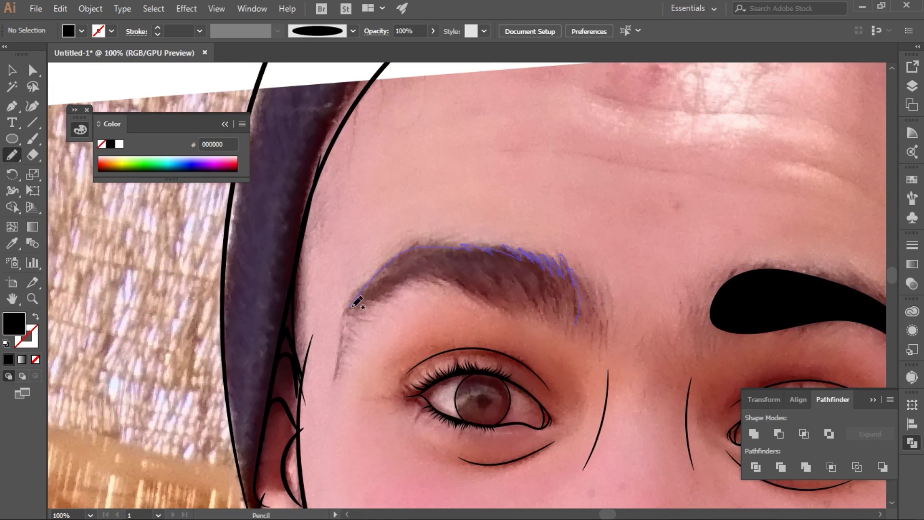
{"action": "left_click_drag", "start_coordinate": [533, 313], "coordinate": [529, 312]}
Step: Mirror a copy of the second eyebrow and rotate it into place
{"action": "key", "text": "v"}
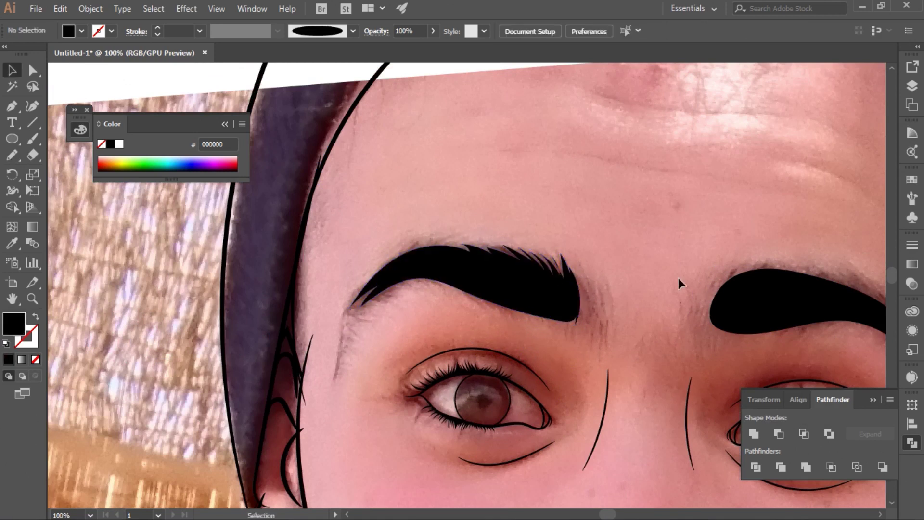
{"action": "left_click_drag", "start_coordinate": [671, 309], "coordinate": [784, 318]}
{"action": "right_click", "coordinate": [784, 317]}
{"action": "left_click", "coordinate": [642, 287]}
{"action": "scroll", "coordinate": [462, 289], "scroll_direction": "right", "scroll_amount": 10}
{"action": "left_click_drag", "start_coordinate": [664, 344], "coordinate": [681, 376]}
{"action": "left_click", "coordinate": [587, 241]}
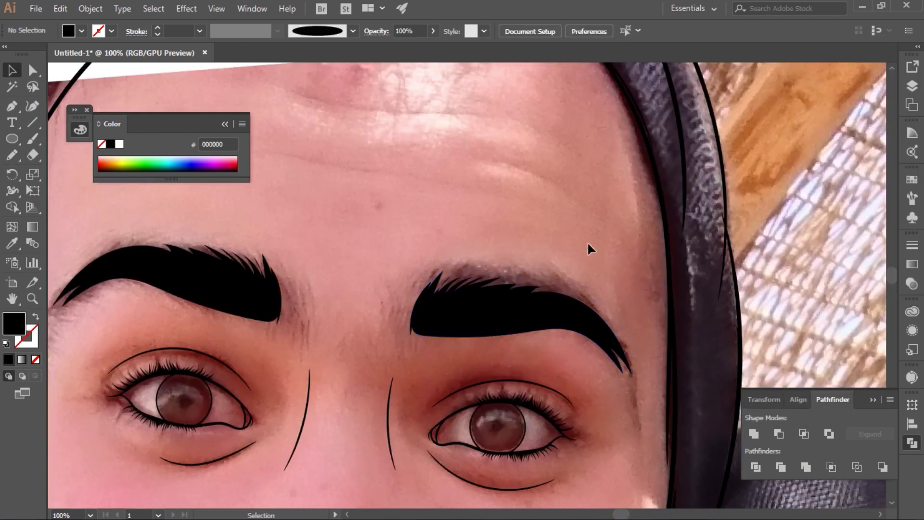
Step: Brush two forehead wrinkle lines and thin them to 0.1 pt
{"action": "key", "text": "b"}
{"action": "left_click_drag", "start_coordinate": [486, 110], "coordinate": [496, 114]}
{"action": "left_click_drag", "start_coordinate": [476, 157], "coordinate": [576, 193]}
{"action": "mouse_move", "coordinate": [441, 179]}
{"action": "left_mouse_down"}
{"action": "mouse_move", "coordinate": [487, 206]}
{"action": "mouse_move", "coordinate": [255, 77]}
{"action": "left_mouse_up"}
{"action": "key", "text": "v"}
{"action": "left_click", "coordinate": [157, 34]}
{"action": "key", "text": "ctrl+minus"}
Step: Pencil a filled black band along the beanie edge from temple to temple
{"action": "left_click", "coordinate": [195, 392]}
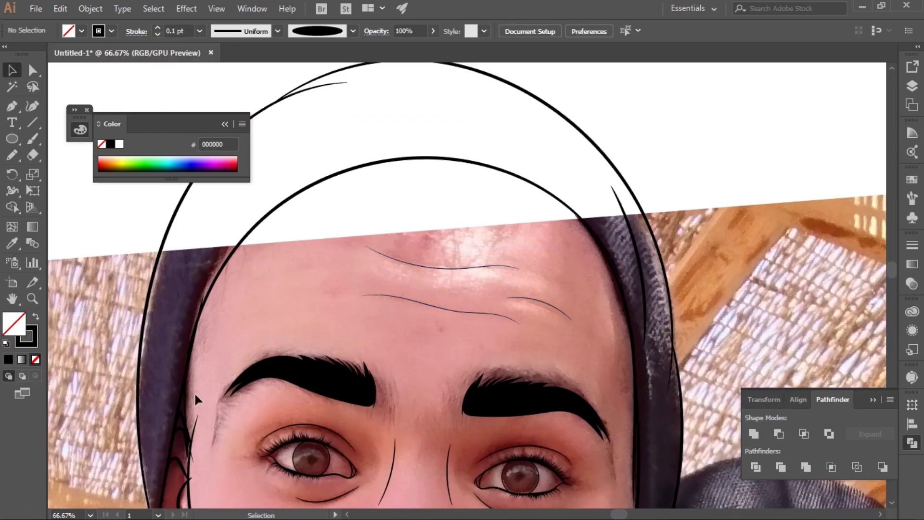
{"action": "key", "text": "n"}
{"action": "left_click_drag", "start_coordinate": [191, 431], "coordinate": [196, 413]}
{"action": "left_click_drag", "start_coordinate": [222, 272], "coordinate": [276, 228]}
{"action": "mouse_move", "coordinate": [307, 201]}
{"action": "left_mouse_down"}
{"action": "mouse_move", "coordinate": [361, 171]}
{"action": "mouse_move", "coordinate": [540, 189]}
{"action": "mouse_move", "coordinate": [581, 222]}
{"action": "mouse_move", "coordinate": [616, 338]}
{"action": "left_mouse_up"}
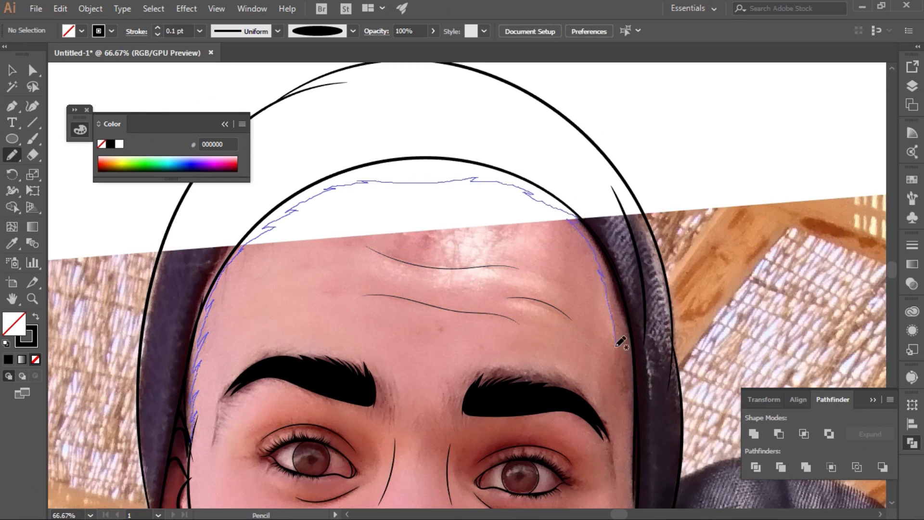
{"action": "mouse_move", "coordinate": [635, 437]}
{"action": "left_mouse_down"}
{"action": "mouse_move", "coordinate": [642, 499]}
{"action": "mouse_move", "coordinate": [639, 330]}
{"action": "mouse_move", "coordinate": [584, 207]}
{"action": "mouse_move", "coordinate": [418, 153]}
{"action": "mouse_move", "coordinate": [217, 277]}
{"action": "mouse_move", "coordinate": [184, 398]}
{"action": "mouse_move", "coordinate": [188, 420]}
{"action": "left_mouse_up"}
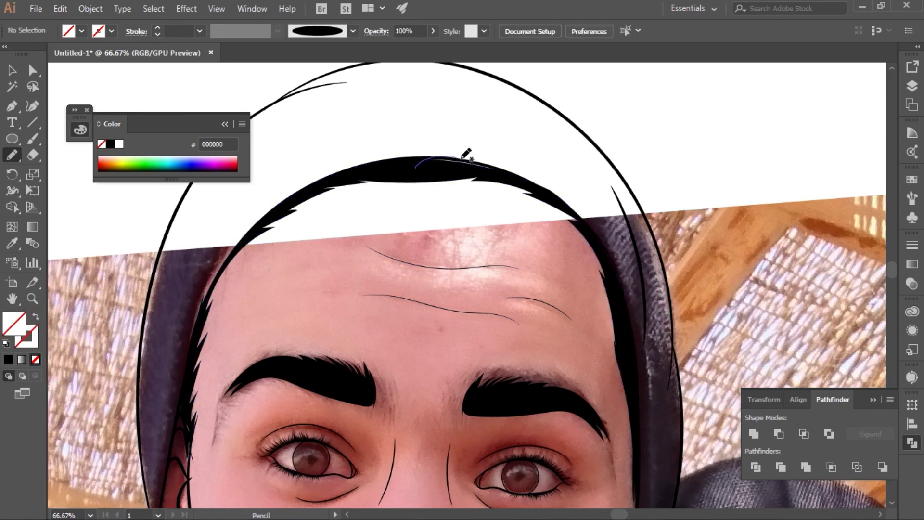
{"action": "left_click_drag", "start_coordinate": [450, 152], "coordinate": [452, 155]}
{"action": "left_click_drag", "start_coordinate": [106, 244], "coordinate": [116, 316]}
Step: Zoom in and rotate a mirrored eyebrow copy to sit over the right brow
{"action": "key", "text": "ctrl+equal"}
{"action": "left_click", "coordinate": [515, 373]}
{"action": "scroll", "coordinate": [515, 337], "scroll_direction": "down", "scroll_amount": 5}
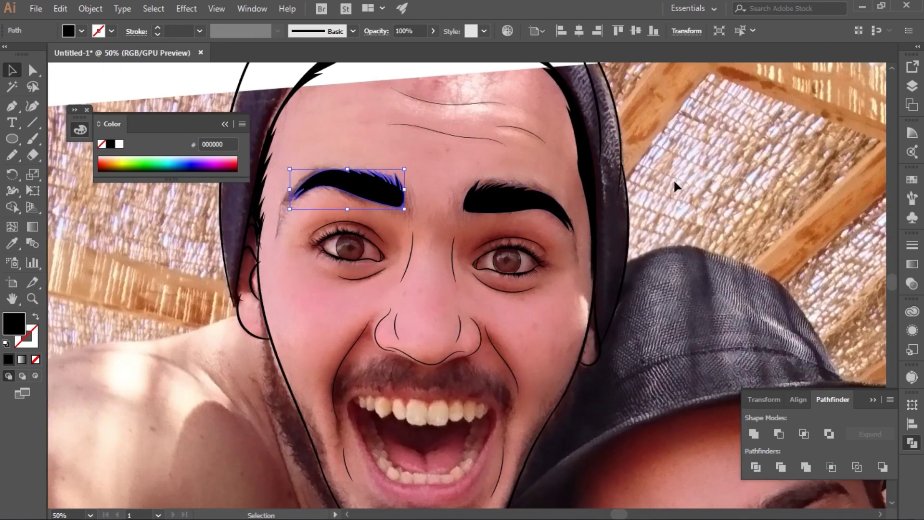
{"action": "left_click_drag", "start_coordinate": [591, 208], "coordinate": [590, 198]}
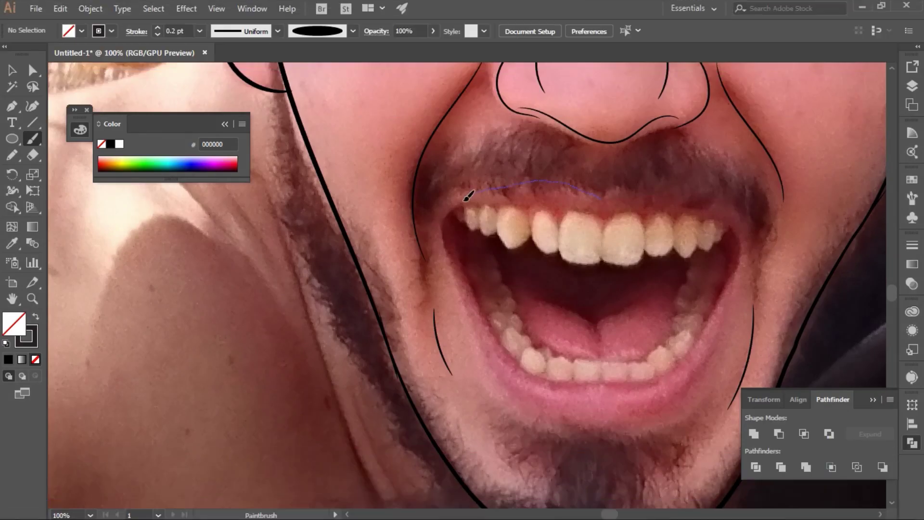
Step: Brush the upper lip line to the mouth corner, plus the right corner and lower lip lines
{"action": "left_click_drag", "start_coordinate": [466, 199], "coordinate": [438, 223]}
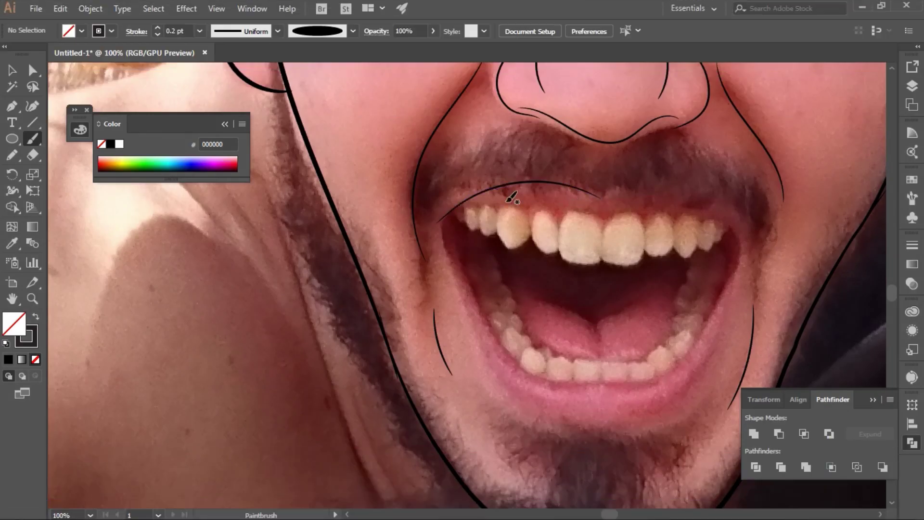
{"action": "left_click_drag", "start_coordinate": [636, 206], "coordinate": [634, 207]}
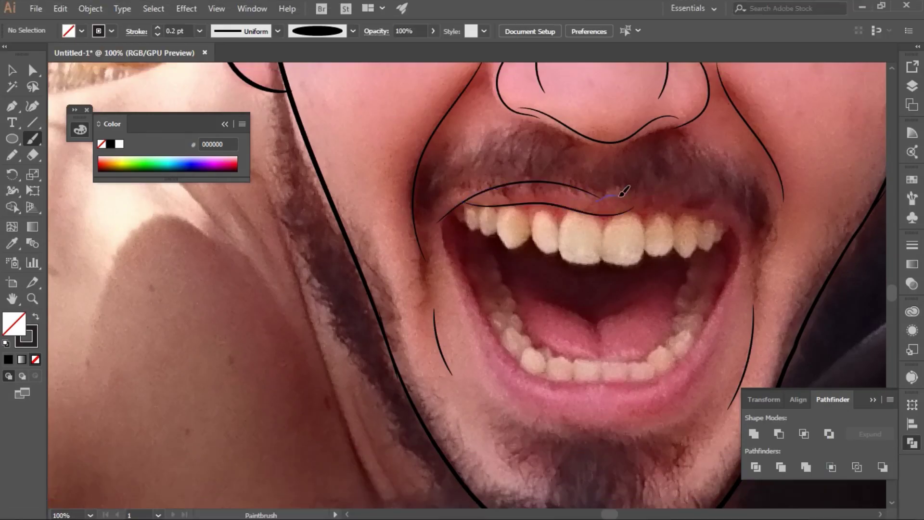
{"action": "left_click_drag", "start_coordinate": [713, 214], "coordinate": [751, 242]}
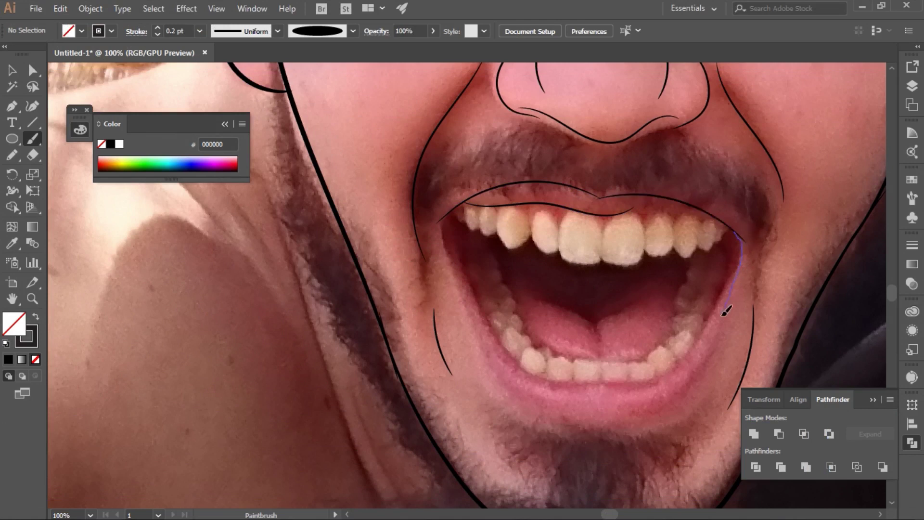
{"action": "left_click_drag", "start_coordinate": [660, 415], "coordinate": [553, 379]}
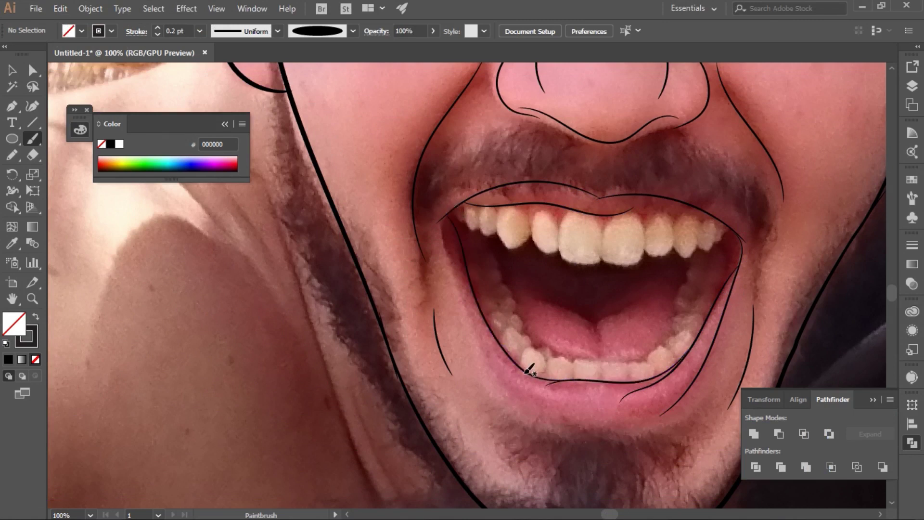
{"action": "left_click_drag", "start_coordinate": [549, 375], "coordinate": [550, 377]}
Step: Adjust the lower lip line's anchor points with the Direct Selection tool
{"action": "left_click", "coordinate": [547, 383], "text": "ctrl"}
{"action": "key", "text": "shift+e"}
{"action": "key", "text": "a"}
{"action": "left_click", "coordinate": [557, 437]}
{"action": "left_click", "coordinate": [594, 380]}
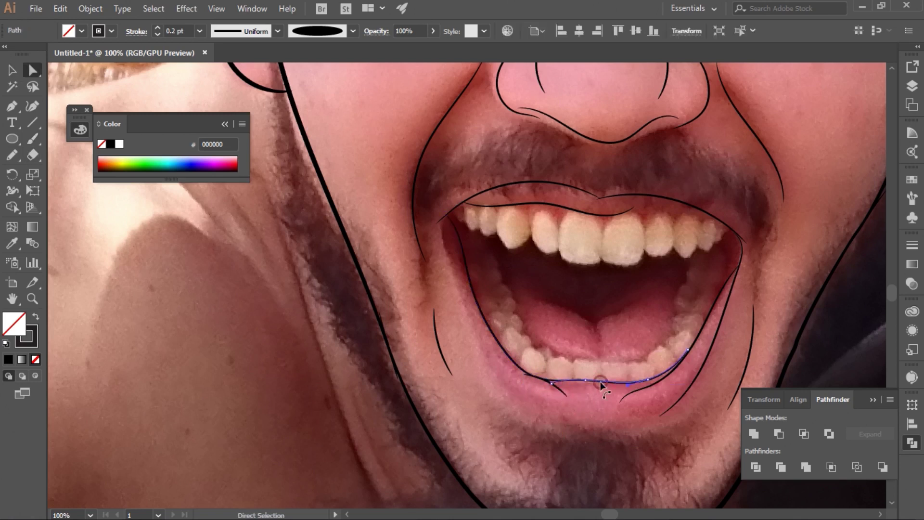
{"action": "left_click", "coordinate": [483, 381]}
{"action": "key", "text": "b"}
Step: Brush the outer lower lip curve and check its anchor points
{"action": "left_click_drag", "start_coordinate": [445, 212], "coordinate": [472, 304]}
{"action": "left_click_drag", "start_coordinate": [644, 420], "coordinate": [667, 412]}
{"action": "key", "text": "a"}
{"action": "left_click", "coordinate": [552, 421]}
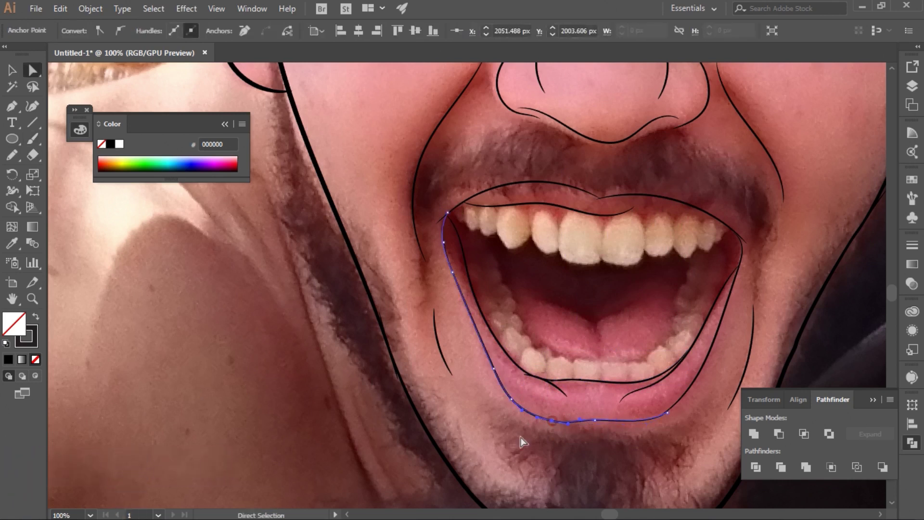
{"action": "left_click", "coordinate": [488, 411]}
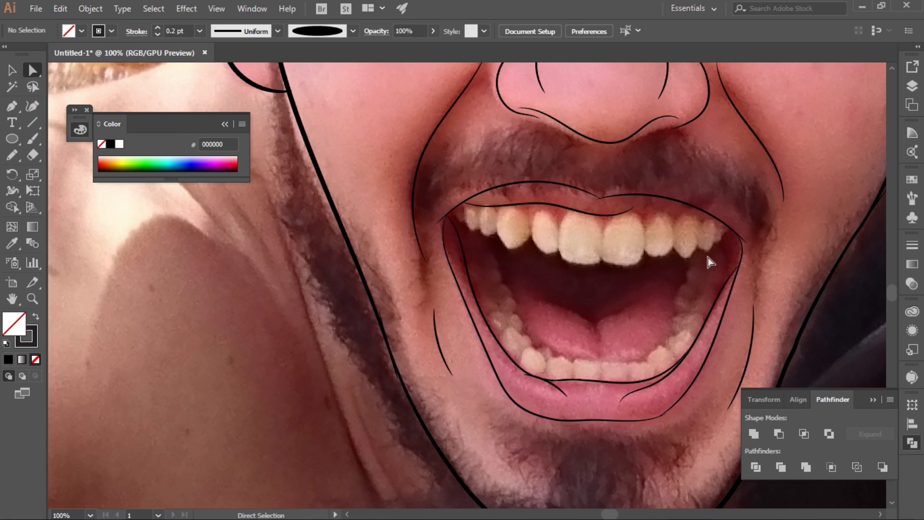
{"action": "key", "text": "b"}
Step: Brush the line under the upper teeth, the inner mouth outline and the tongue outline
{"action": "left_click_drag", "start_coordinate": [648, 211], "coordinate": [601, 215]}
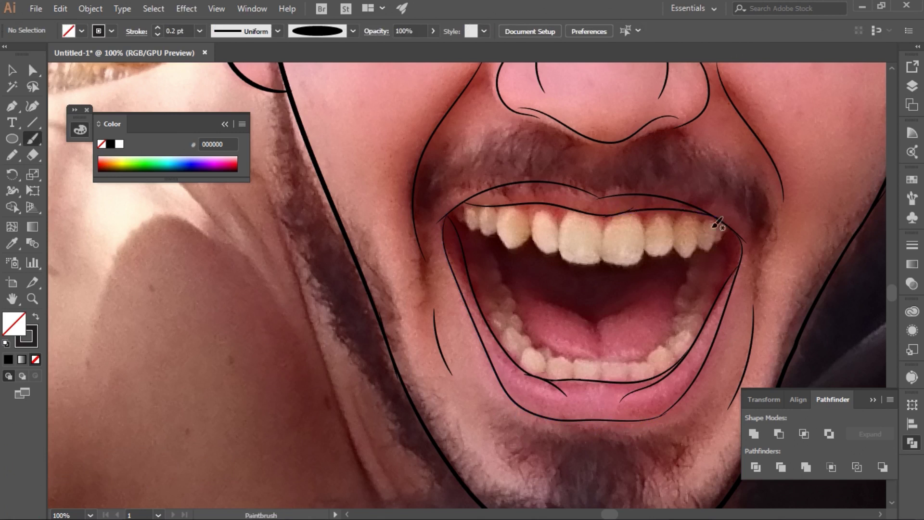
{"action": "left_click_drag", "start_coordinate": [735, 222], "coordinate": [684, 287]}
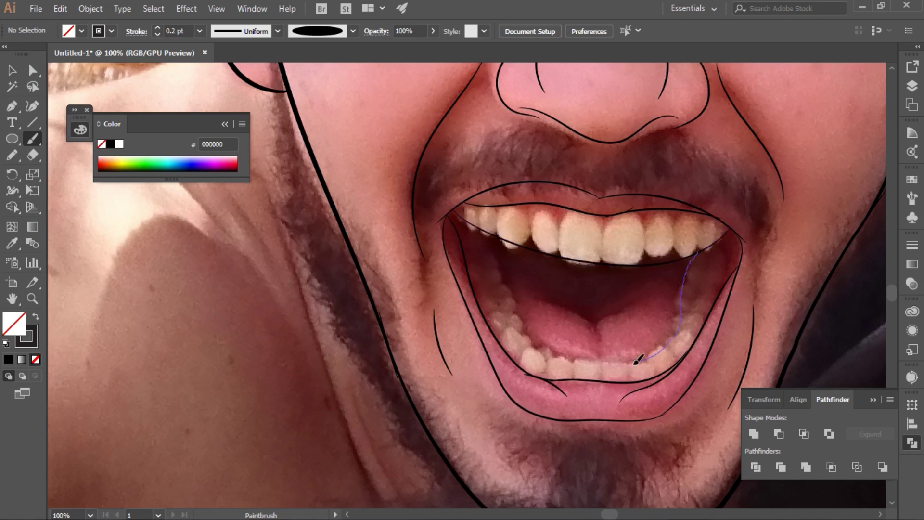
{"action": "left_click_drag", "start_coordinate": [467, 216], "coordinate": [466, 217]}
{"action": "left_click_drag", "start_coordinate": [551, 303], "coordinate": [599, 349]}
Step: Draw both sides of the V-shaped tongue crease, then deselect
{"action": "left_click_drag", "start_coordinate": [618, 304], "coordinate": [597, 335]}
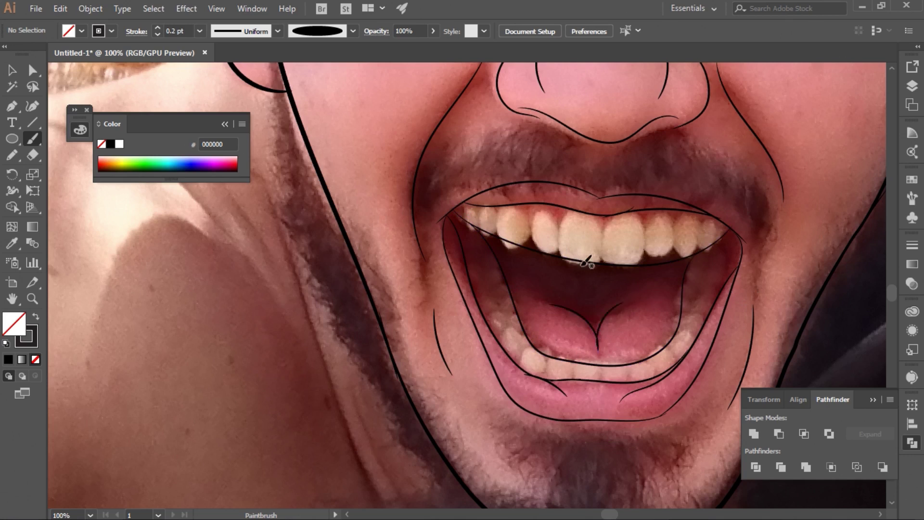
{"action": "left_click_drag", "start_coordinate": [606, 260], "coordinate": [588, 284]}
{"action": "key", "text": "v"}
{"action": "left_click_drag", "start_coordinate": [636, 324], "coordinate": [592, 289]}
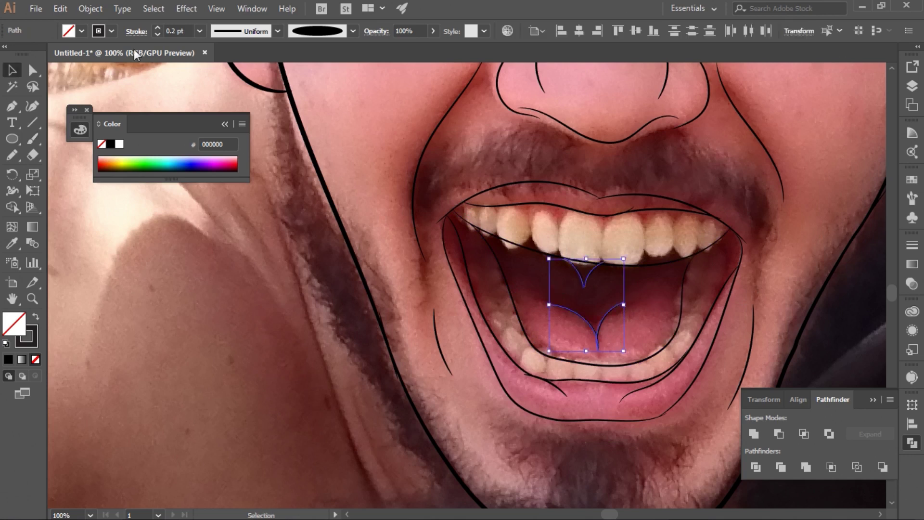
{"action": "left_click", "coordinate": [306, 267]}
{"action": "key", "text": "b"}
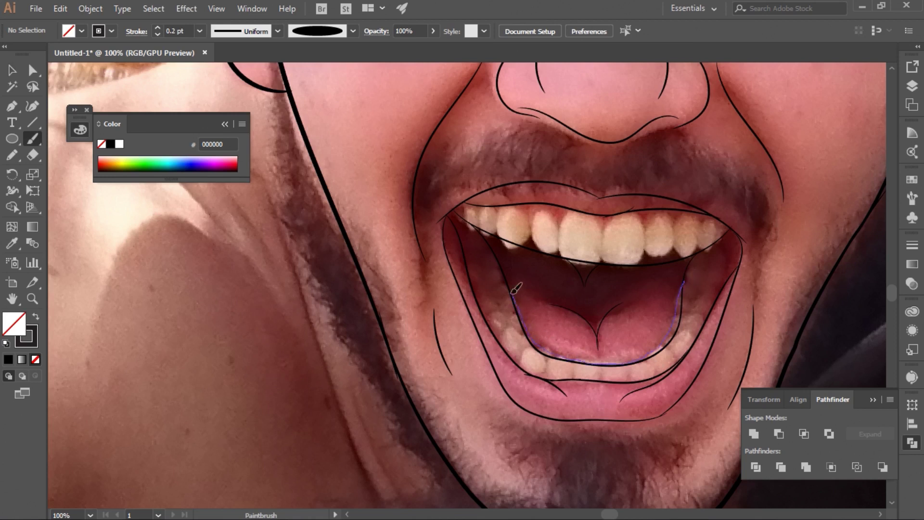
Step: Trace the lower edge of the tongue and clear the selection
{"action": "left_click_drag", "start_coordinate": [519, 295], "coordinate": [522, 297]}
{"action": "key", "text": "a"}
{"action": "left_click", "coordinate": [521, 296]}
{"action": "left_click", "coordinate": [640, 314]}
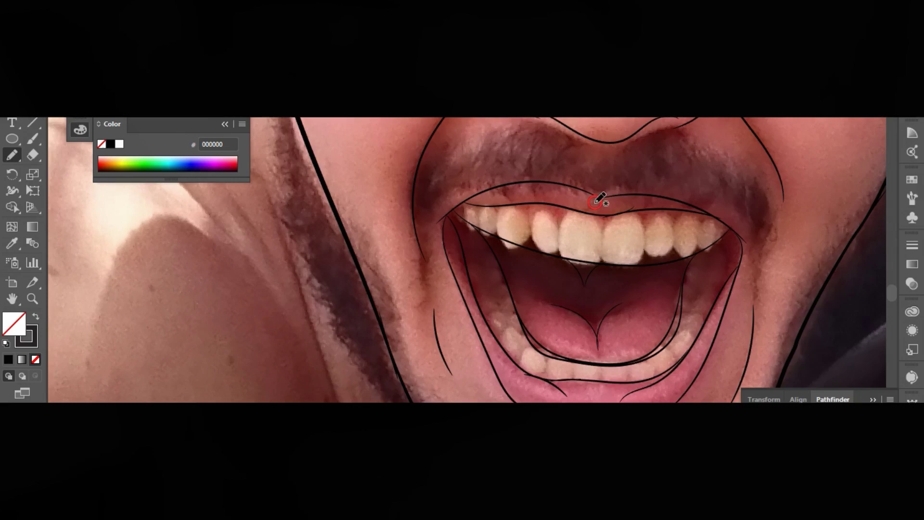
Step: Outline one mustache half above the upper lip with the Pencil and fill it black
{"action": "left_click_drag", "start_coordinate": [596, 201], "coordinate": [597, 147]}
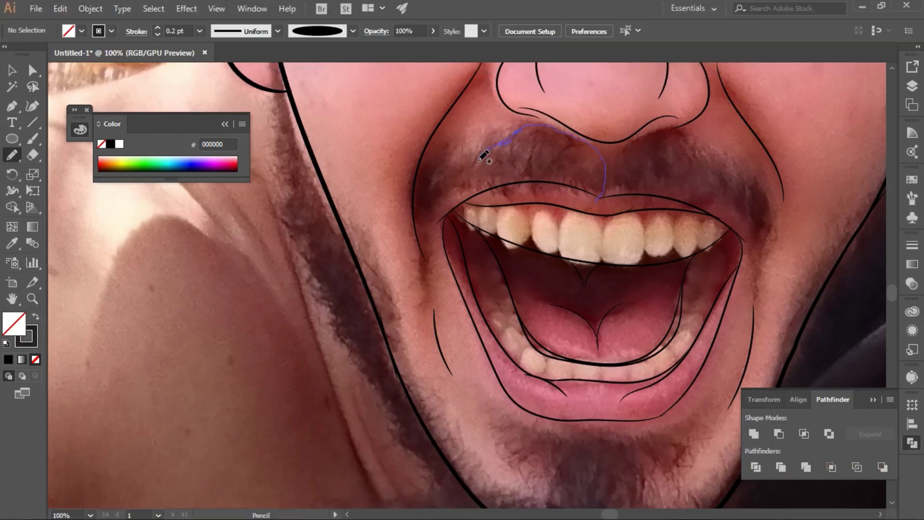
{"action": "mouse_move", "coordinate": [471, 159]}
{"action": "left_mouse_down"}
{"action": "mouse_move", "coordinate": [440, 169]}
{"action": "mouse_move", "coordinate": [436, 206]}
{"action": "left_mouse_up"}
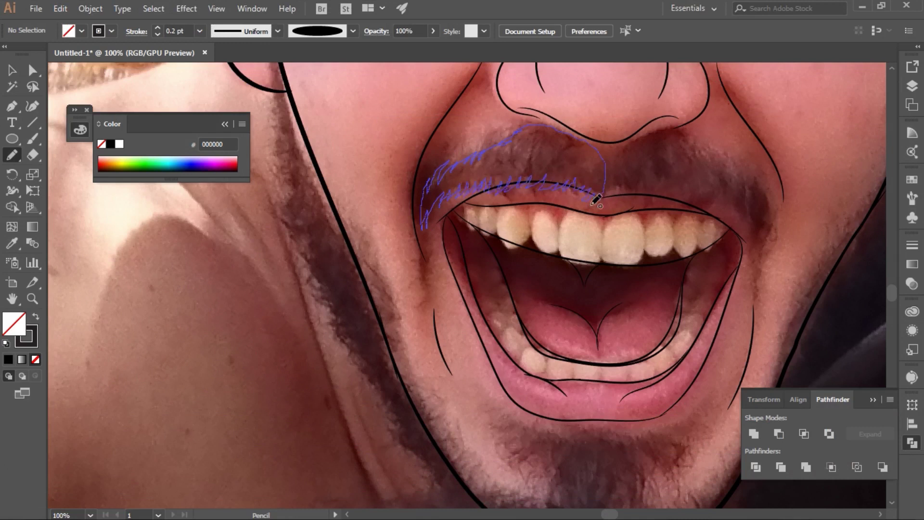
{"action": "key", "text": "shift+x"}
{"action": "key", "text": "v"}
Step: Reflect a copy of the mustache half and place it on the right side
{"action": "right_click", "coordinate": [679, 174]}
{"action": "key", "text": "Escape"}
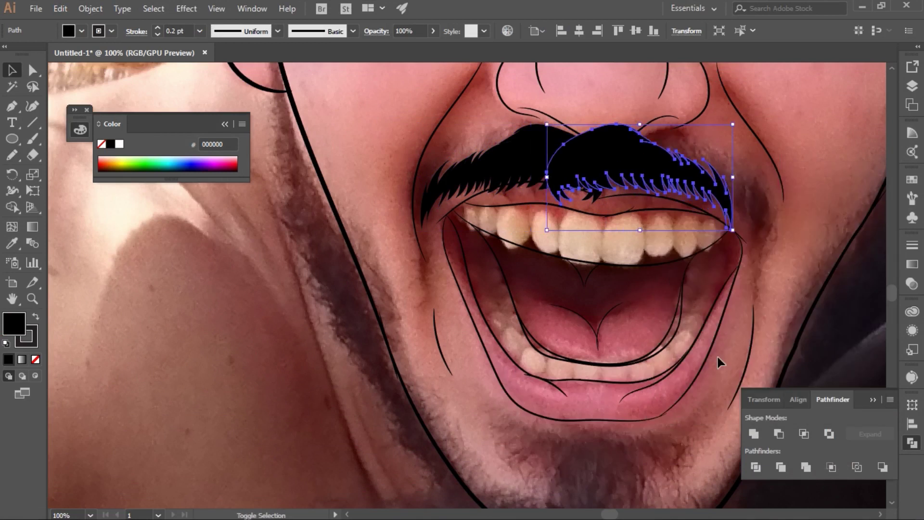
{"action": "left_click_drag", "start_coordinate": [797, 236], "coordinate": [775, 248]}
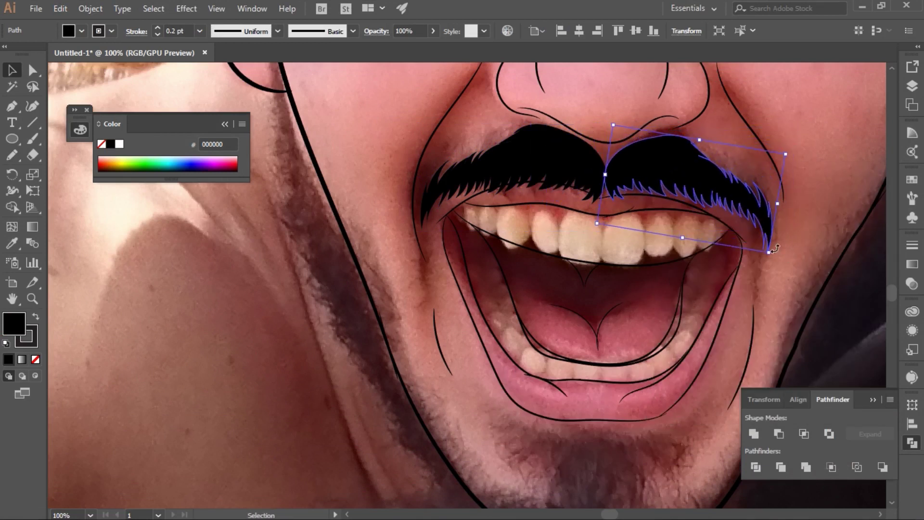
{"action": "left_click", "coordinate": [833, 238]}
Step: Brush a curve beneath the lower lip and set its stroke weight to 0.1 pt
{"action": "scroll", "coordinate": [833, 235], "scroll_direction": "down", "scroll_amount": 5}
{"action": "key", "text": "b"}
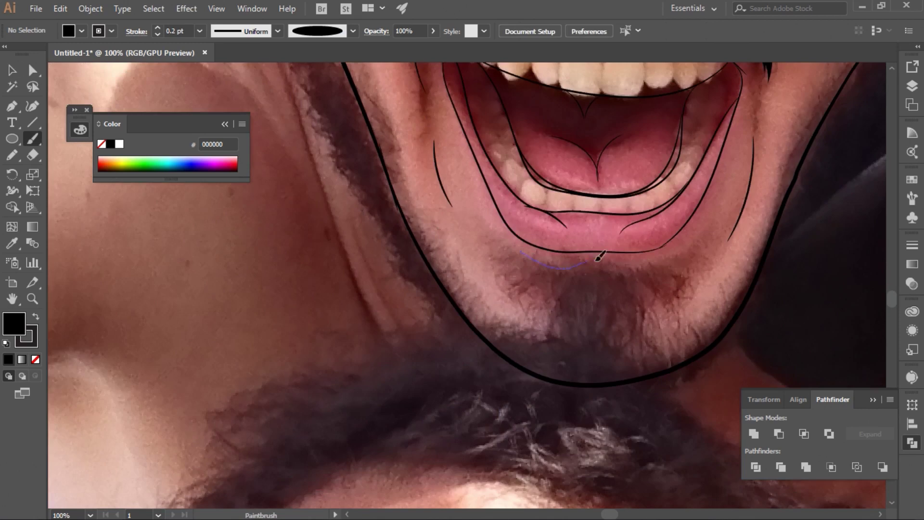
{"action": "left_click_drag", "start_coordinate": [693, 239], "coordinate": [689, 247]}
{"action": "type", "text": "v0.1"}
{"action": "key", "text": "Return"}
{"action": "key", "text": "ctrl+shift+a"}
Step: Pencil the beard outline along the jaw and chin and fill it solid black
{"action": "key", "text": "n"}
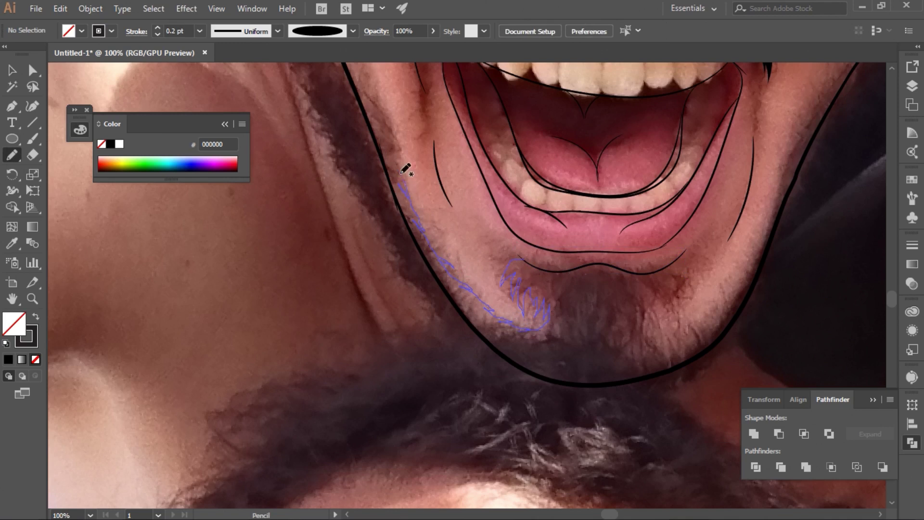
{"action": "mouse_move", "coordinate": [348, 102]}
{"action": "left_mouse_down"}
{"action": "mouse_move", "coordinate": [339, 155]}
{"action": "mouse_move", "coordinate": [414, 273]}
{"action": "mouse_move", "coordinate": [481, 370]}
{"action": "mouse_move", "coordinate": [541, 392]}
{"action": "mouse_move", "coordinate": [616, 392]}
{"action": "mouse_move", "coordinate": [681, 371]}
{"action": "mouse_move", "coordinate": [703, 375]}
{"action": "mouse_move", "coordinate": [750, 300]}
{"action": "mouse_move", "coordinate": [776, 228]}
{"action": "left_mouse_up"}
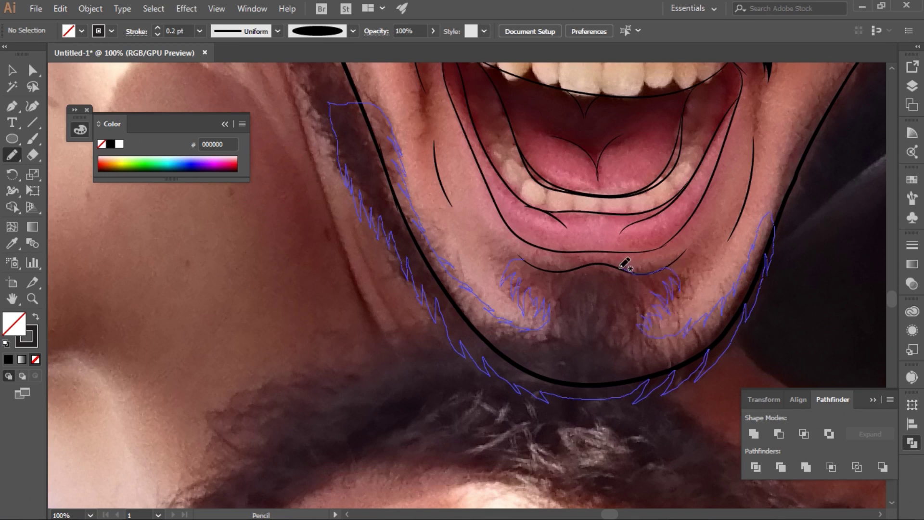
{"action": "left_click_drag", "start_coordinate": [570, 266], "coordinate": [525, 255]}
{"action": "key", "text": "shift+x"}
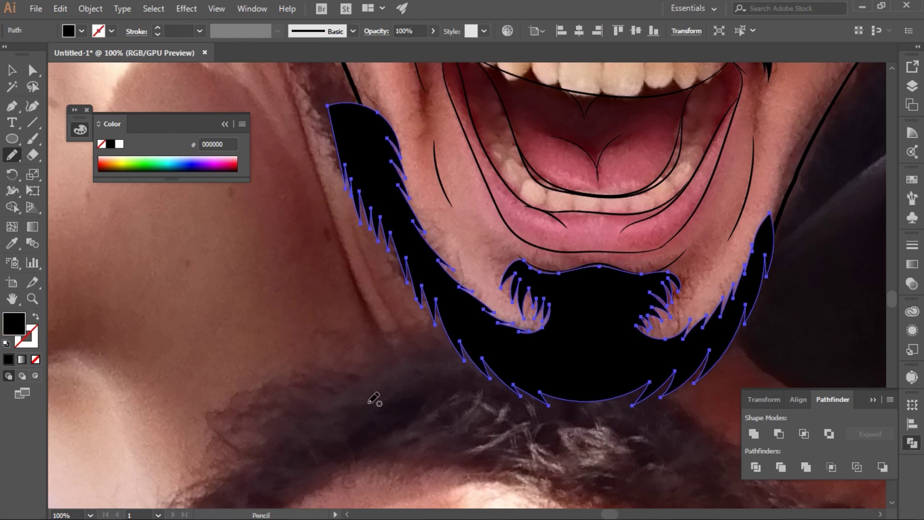
{"action": "key", "text": "v"}
{"action": "left_click", "coordinate": [444, 421]}
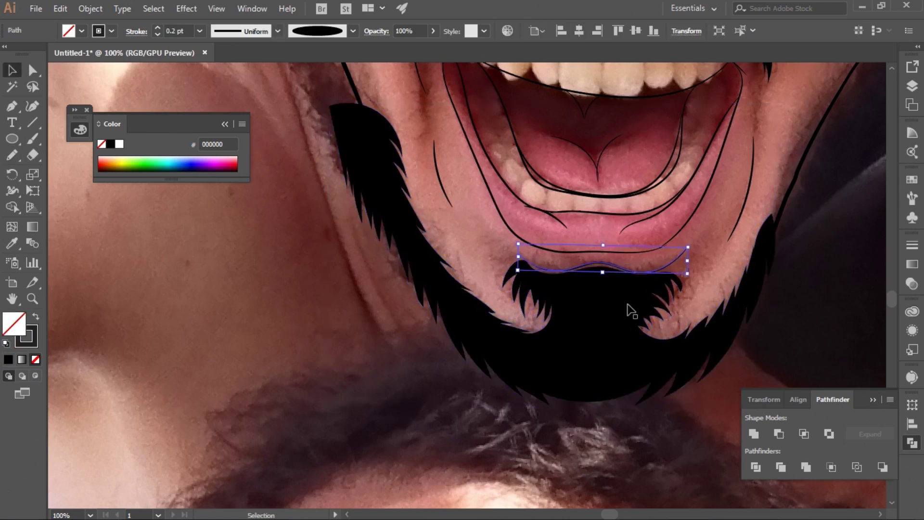
{"action": "scroll", "coordinate": [600, 416], "scroll_direction": "up", "scroll_amount": 5}
Step: Pencil a beard piece up the left jawline and fill it black
{"action": "key", "text": "n"}
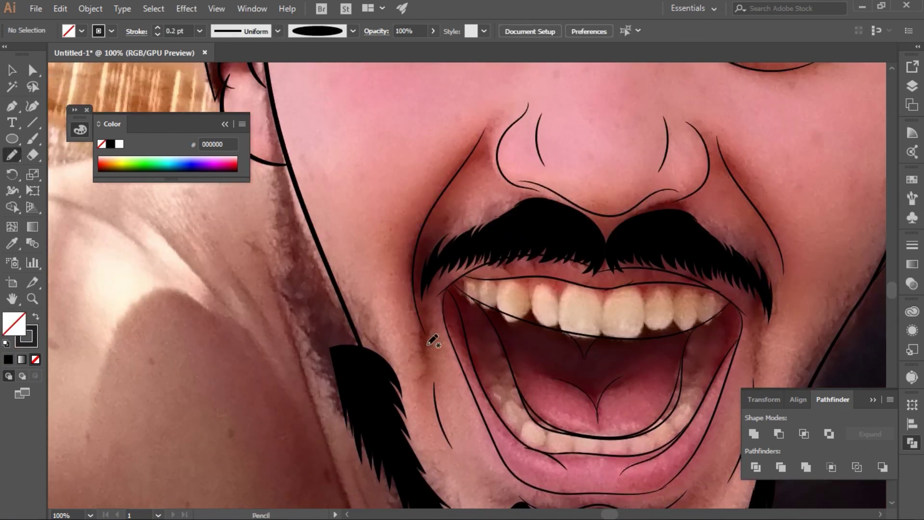
{"action": "left_click_drag", "start_coordinate": [380, 331], "coordinate": [353, 421]}
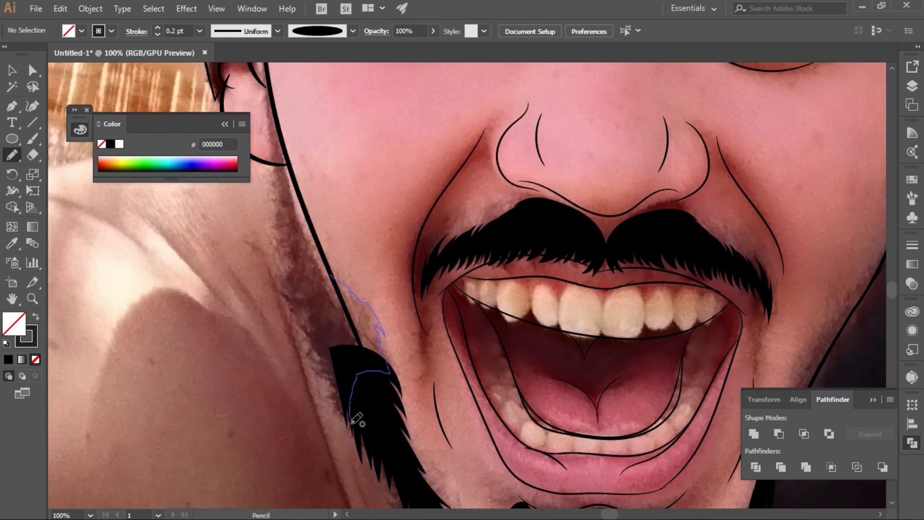
{"action": "left_click_drag", "start_coordinate": [327, 364], "coordinate": [287, 222]}
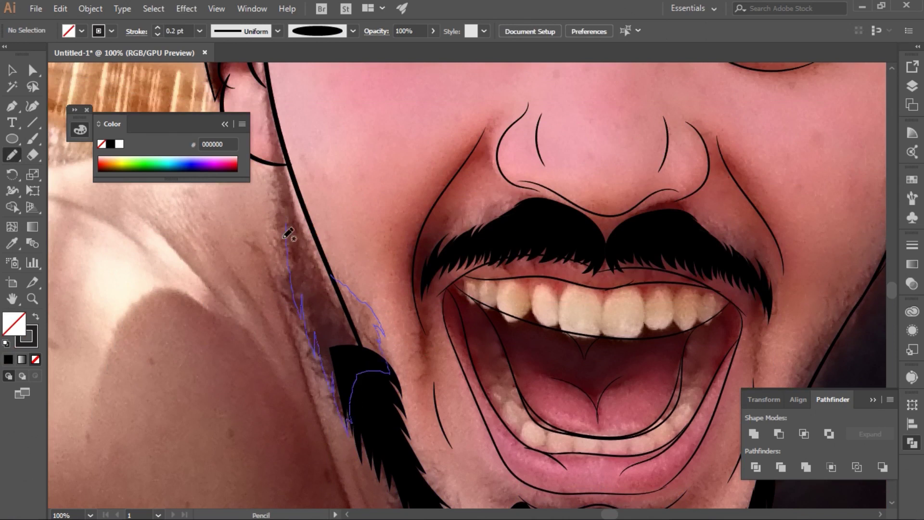
{"action": "mouse_move", "coordinate": [270, 129]}
{"action": "left_mouse_down"}
{"action": "mouse_move", "coordinate": [266, 84]}
{"action": "mouse_move", "coordinate": [327, 241]}
{"action": "left_mouse_up"}
{"action": "key", "text": "shift+x"}
{"action": "key", "text": "ctrl+shift+a"}
Step: Add thick pencil beard strips up the right jawline
{"action": "key", "text": "ctrl+minus"}
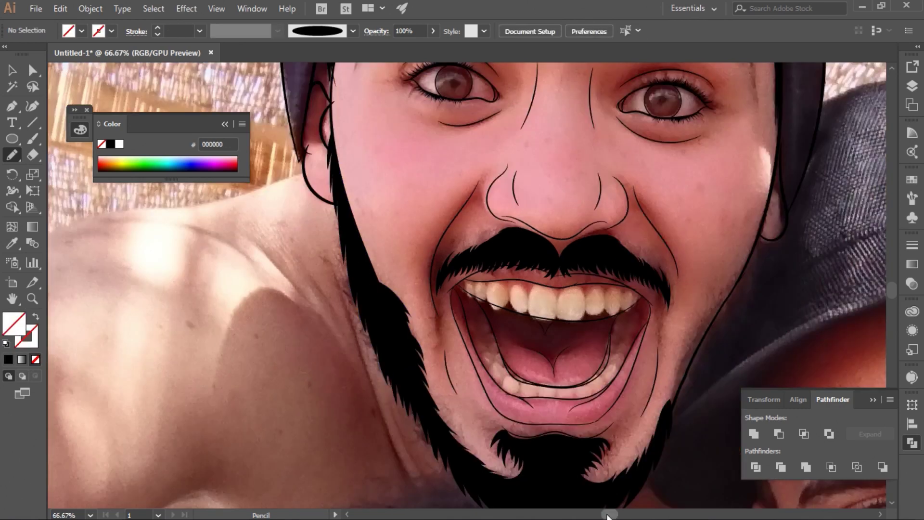
{"action": "scroll", "coordinate": [553, 403], "scroll_direction": "right", "scroll_amount": 3}
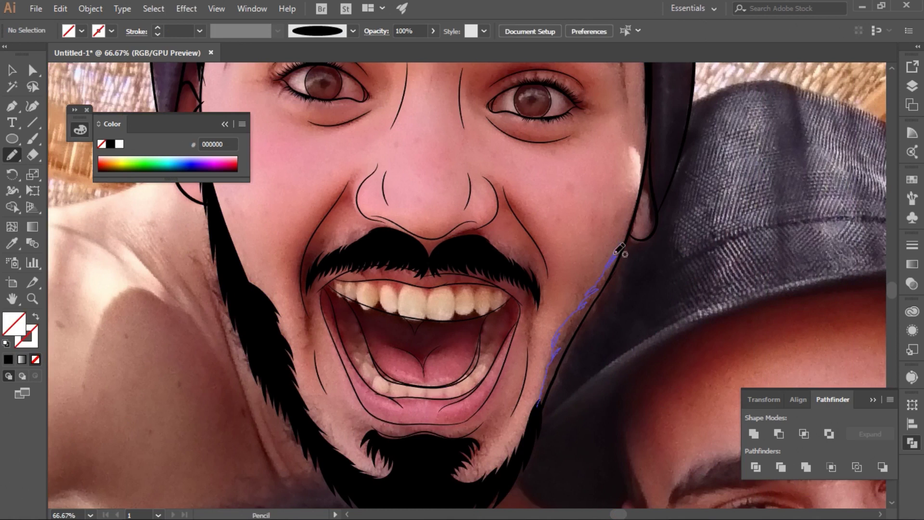
{"action": "left_click_drag", "start_coordinate": [635, 240], "coordinate": [551, 401]}
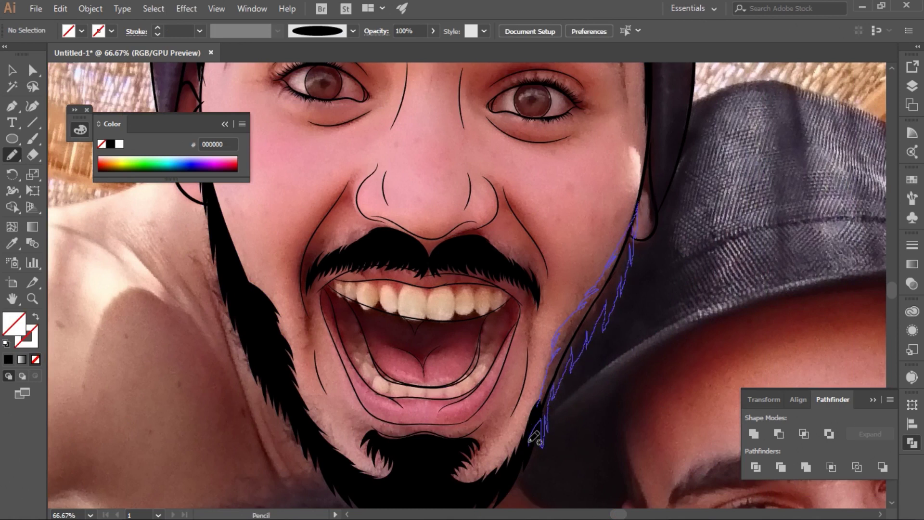
{"action": "left_click_drag", "start_coordinate": [553, 396], "coordinate": [534, 429]}
{"action": "left_click_drag", "start_coordinate": [571, 346], "coordinate": [551, 415]}
{"action": "left_click_drag", "start_coordinate": [610, 304], "coordinate": [559, 414]}
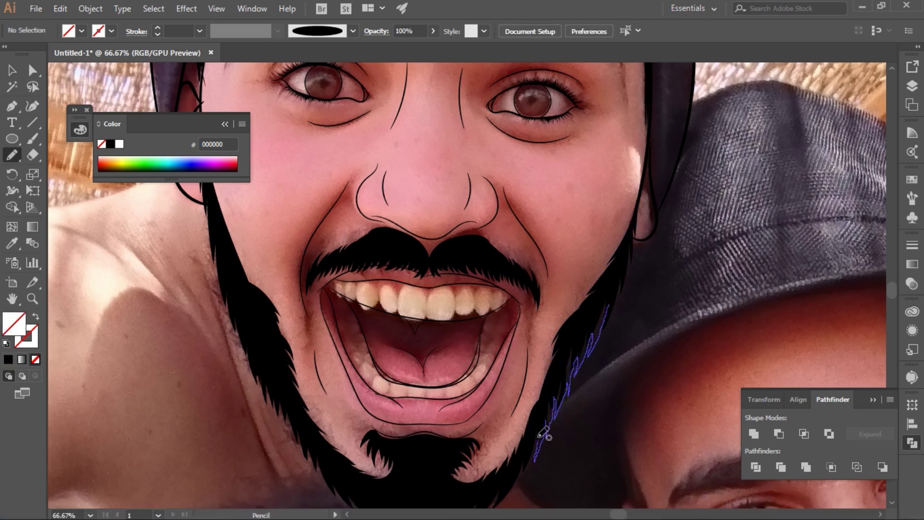
{"action": "left_click_drag", "start_coordinate": [558, 415], "coordinate": [612, 305]}
Step: Hide the Layer 1 reference photo and resize the right mustache half to match the left
{"action": "left_click", "coordinate": [912, 85]}
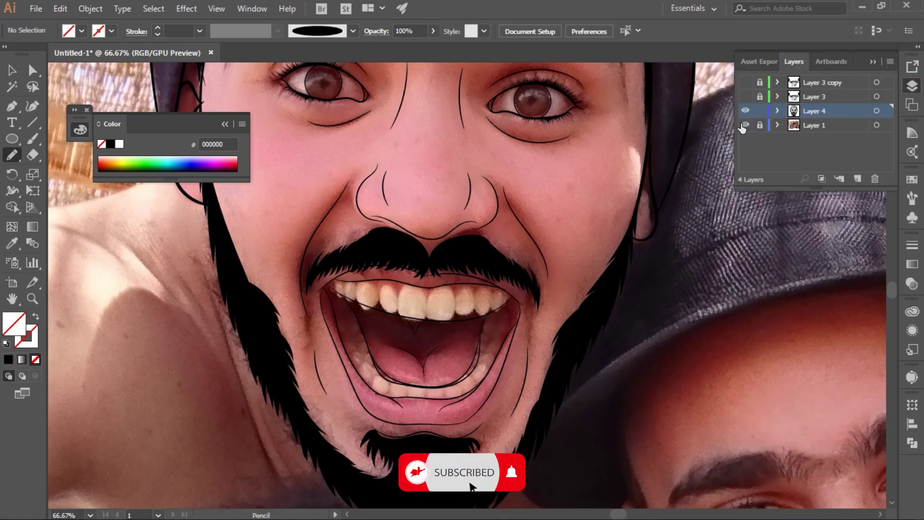
{"action": "left_click", "coordinate": [745, 125]}
{"action": "key", "text": "v"}
{"action": "left_click", "coordinate": [482, 263]}
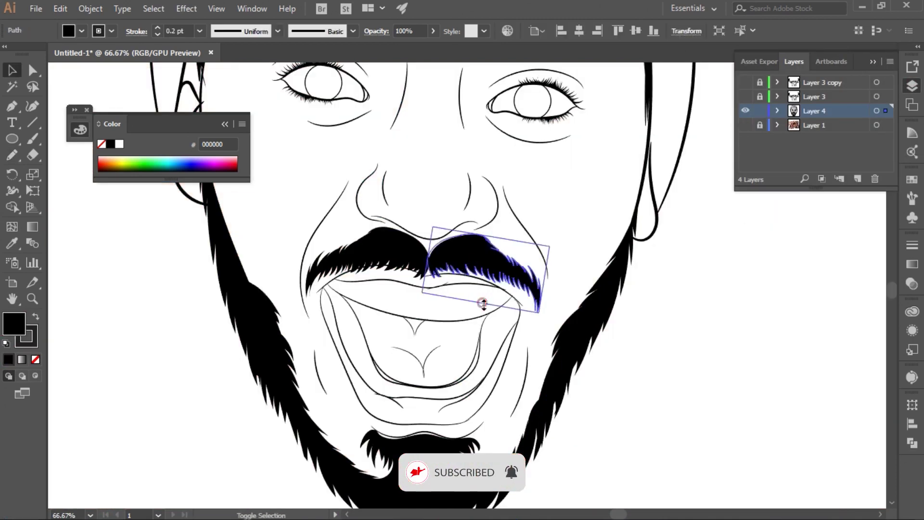
{"action": "left_click_drag", "start_coordinate": [482, 306], "coordinate": [481, 306]}
{"action": "left_click_drag", "start_coordinate": [549, 284], "coordinate": [546, 283]}
Step: Zoom in and out to review the head line art, fitting the artboard in view
{"action": "key", "text": "a"}
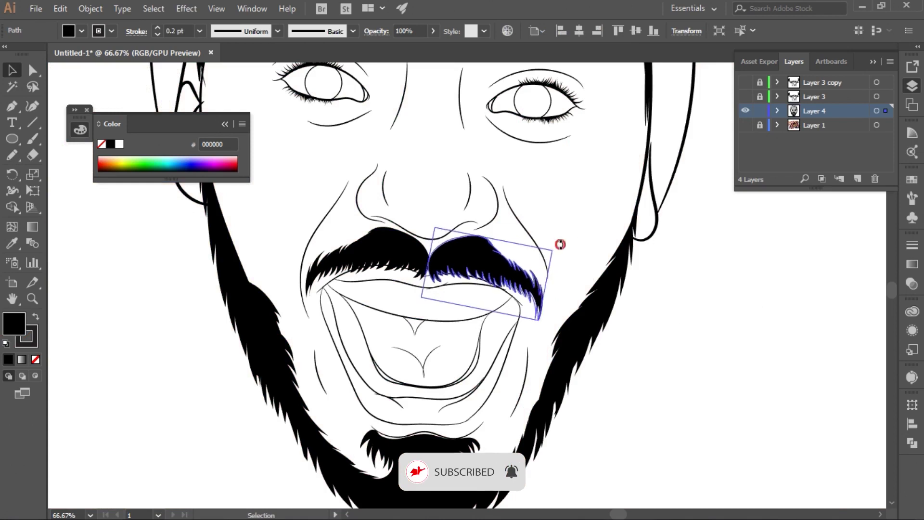
{"action": "left_click", "coordinate": [664, 325]}
{"action": "key", "text": "ctrl+minus"}
{"action": "key", "text": "ctrl+minus"}
{"action": "key", "text": "ctrl+minus"}
{"action": "key", "text": "ctrl+plus"}
{"action": "key", "text": "ctrl+plus"}
{"action": "key", "text": "ctrl+plus"}
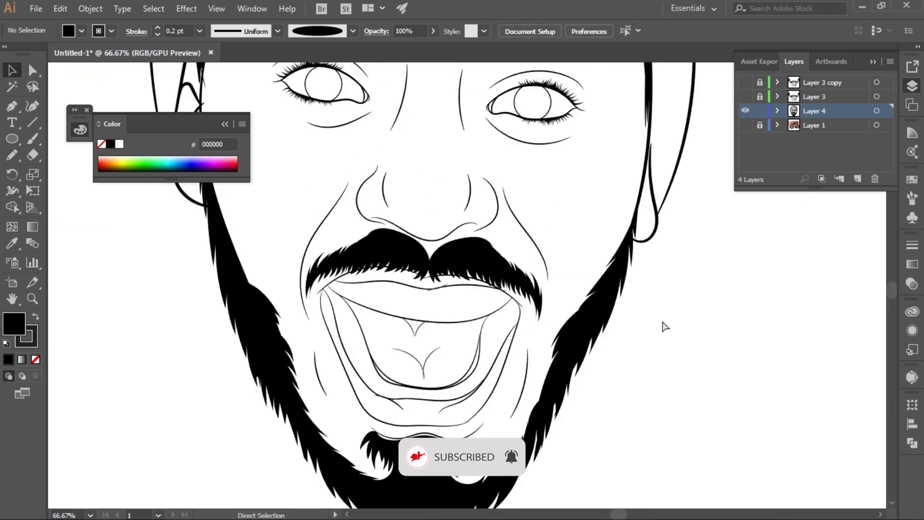
{"action": "key", "text": "ctrl+minus"}
{"action": "key", "text": "ctrl+minus"}
{"action": "key", "text": "ctrl+a"}
{"action": "key", "text": "ctrl+0"}
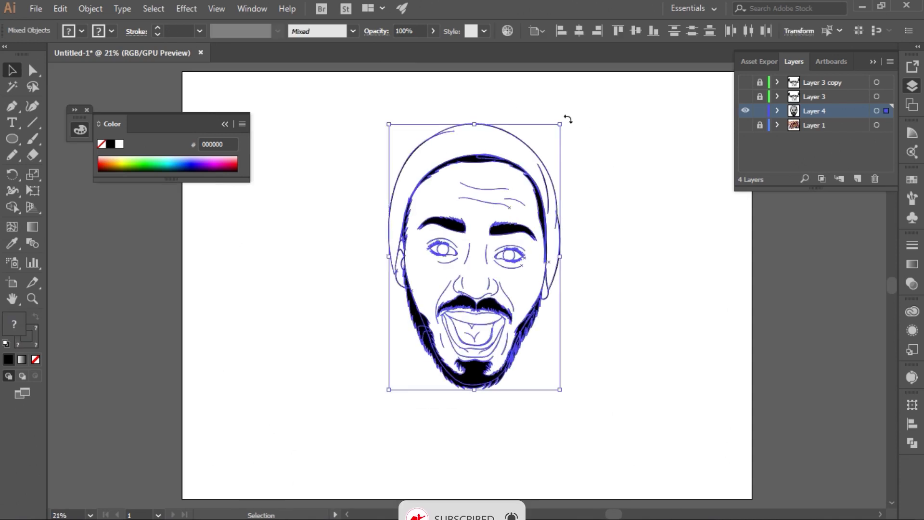
Step: Group the head artwork, duplicate Layer 4, and show, reorder and lock the Layer 3 body layers
{"action": "left_click", "coordinate": [91, 9]}
{"action": "left_click", "coordinate": [121, 66]}
{"action": "mouse_move", "coordinate": [814, 110]}
{"action": "left_mouse_down"}
{"action": "mouse_move", "coordinate": [858, 178]}
{"action": "mouse_move", "coordinate": [813, 90]}
{"action": "left_mouse_up"}
{"action": "left_click", "coordinate": [787, 112]}
{"action": "left_click_drag", "start_coordinate": [746, 111], "coordinate": [746, 82]}
{"action": "mouse_move", "coordinate": [760, 110]}
{"action": "left_mouse_down"}
{"action": "mouse_move", "coordinate": [760, 82]}
{"action": "mouse_move", "coordinate": [801, 121]}
{"action": "left_mouse_up"}
{"action": "key", "text": "ctrl+a"}
Step: Scale the head down to fit atop the body drawing
{"action": "left_click_drag", "start_coordinate": [760, 97], "coordinate": [760, 83]}
{"action": "mouse_move", "coordinate": [559, 123]}
{"action": "left_mouse_down"}
{"action": "mouse_move", "coordinate": [530, 171]}
{"action": "mouse_move", "coordinate": [546, 169]}
{"action": "left_mouse_up"}
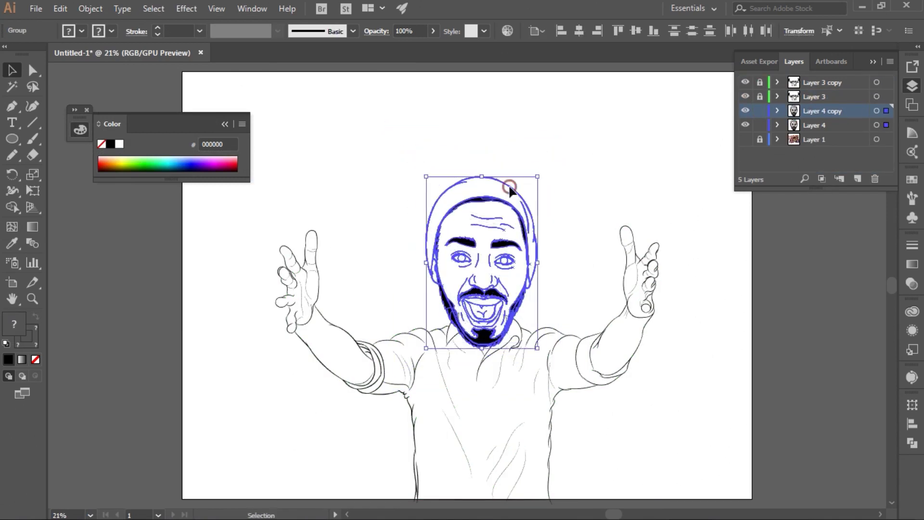
{"action": "left_click", "coordinate": [622, 151]}
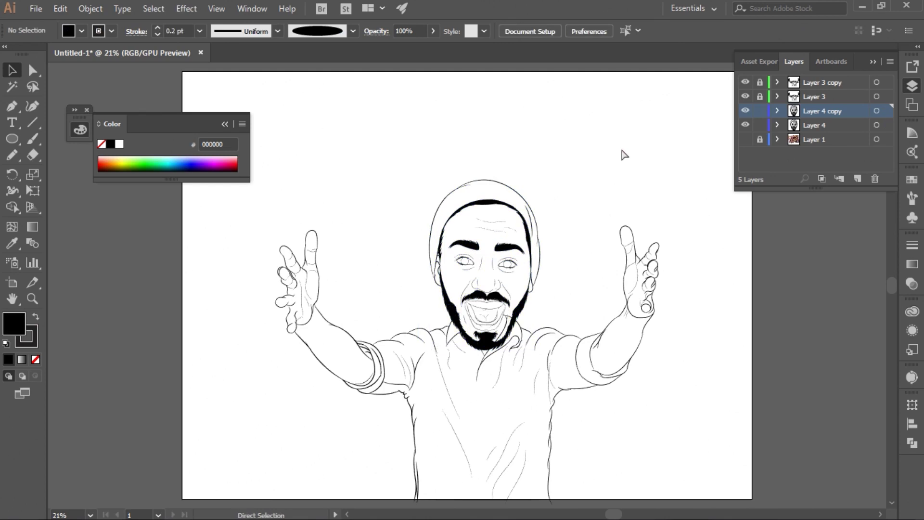
{"action": "key", "text": "ctrl+a"}
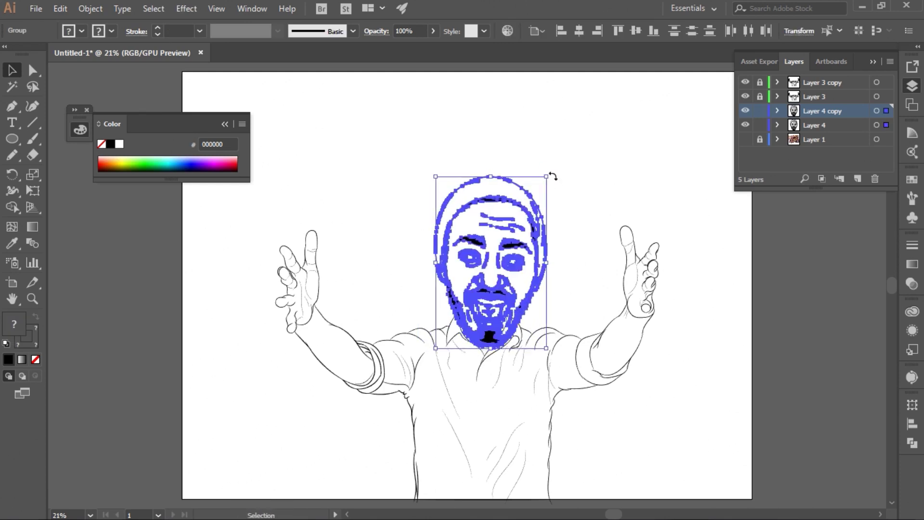
{"action": "left_click_drag", "start_coordinate": [552, 176], "coordinate": [549, 181]}
Step: Select and deselect the head group repeatedly to check its size on the body
{"action": "left_click", "coordinate": [571, 159]}
{"action": "key", "text": "ctrl+a"}
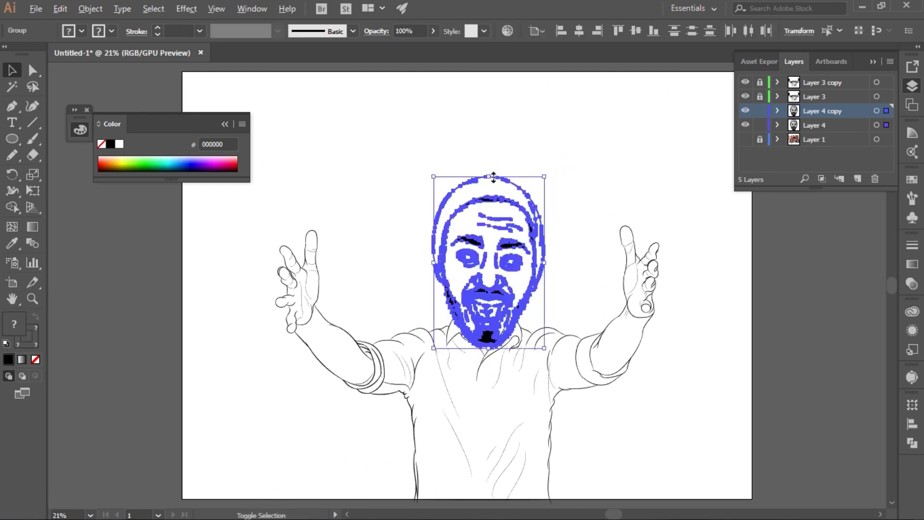
{"action": "left_click", "coordinate": [605, 163]}
{"action": "key", "text": "ctrl+a"}
{"action": "left_click", "coordinate": [632, 155]}
{"action": "left_click", "coordinate": [498, 195], "text": "shift"}
{"action": "left_click", "coordinate": [591, 140]}
{"action": "key", "text": "ctrl+a"}
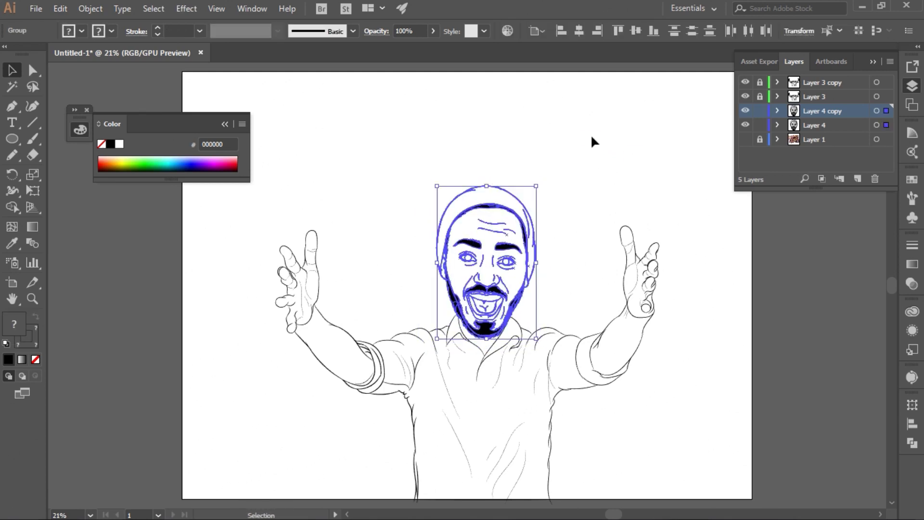
{"action": "left_click", "coordinate": [592, 173]}
{"action": "key", "text": "ctrl+a"}
{"action": "left_click", "coordinate": [591, 173]}
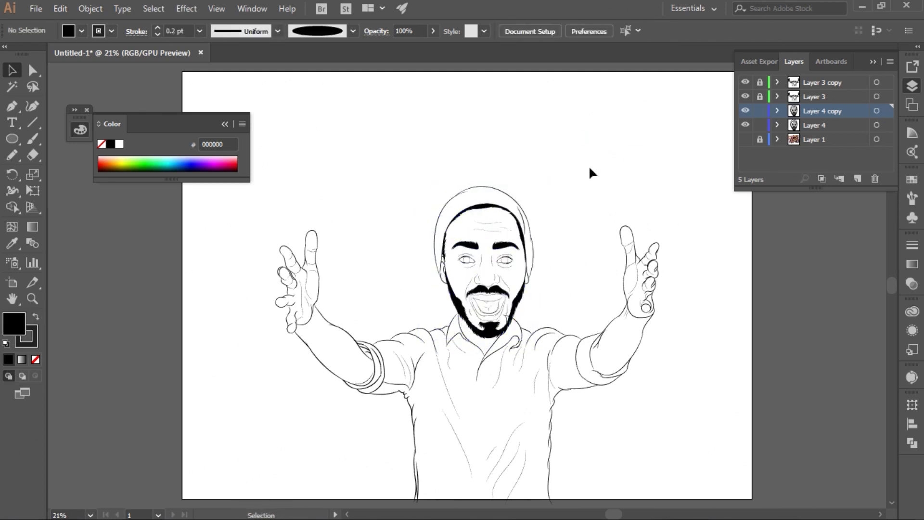
{"action": "key", "text": "ctrl+equal"}
{"action": "key", "text": "ctrl+equal"}
{"action": "key", "text": "ctrl+equal"}
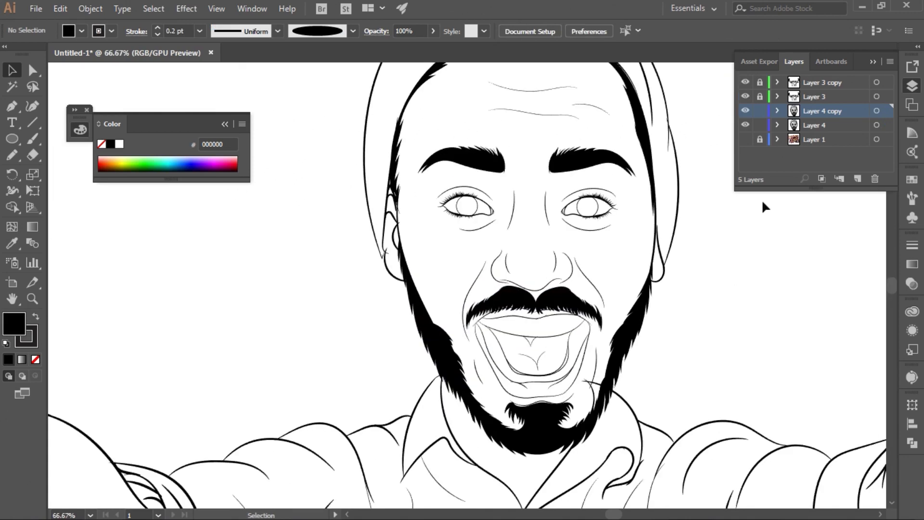
Step: Zoom in to inspect the left eye's pupil, then fit the artboard back in view
{"action": "left_click", "coordinate": [475, 209]}
{"action": "key", "text": "ctrl+equal"}
{"action": "key", "text": "ctrl+equal"}
{"action": "key", "text": "ctrl+equal"}
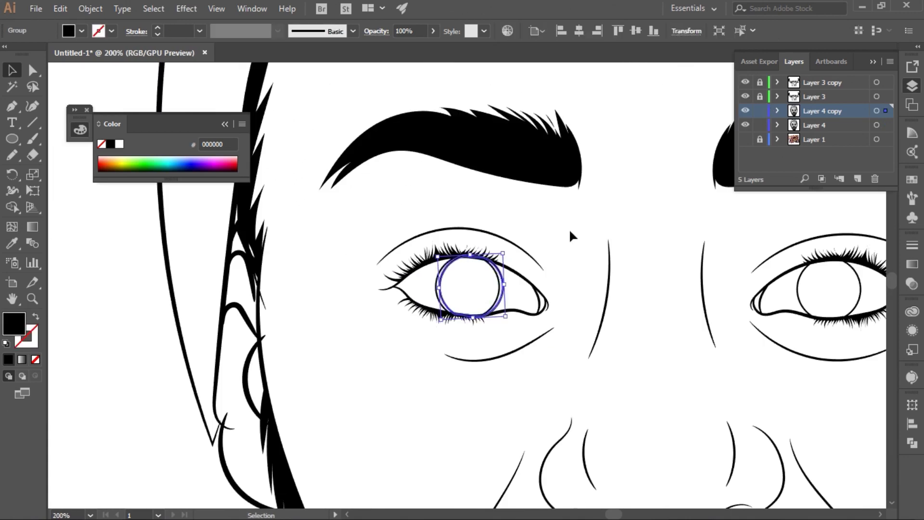
{"action": "left_click", "coordinate": [476, 291]}
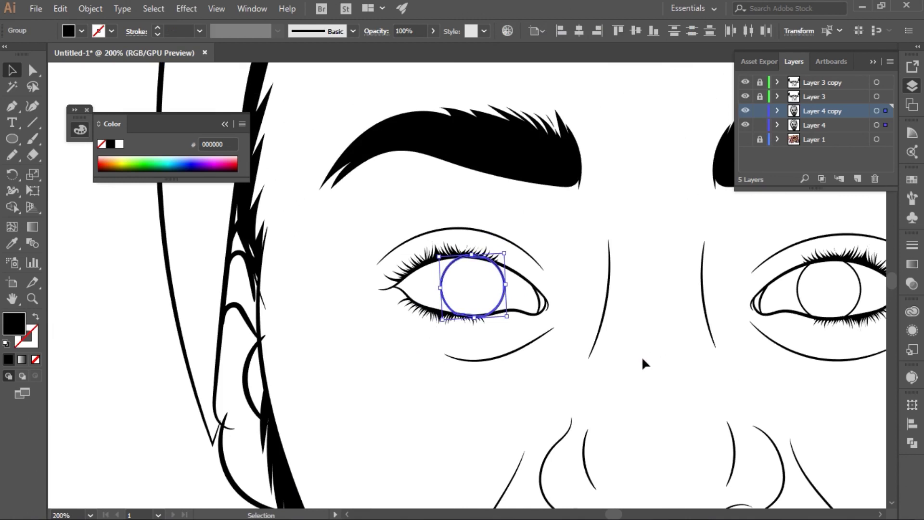
{"action": "left_click", "coordinate": [642, 356]}
{"action": "key", "text": "ctrl+minus"}
{"action": "key", "text": "ctrl+minus"}
{"action": "key", "text": "ctrl+minus"}
{"action": "key", "text": "ctrl+minus"}
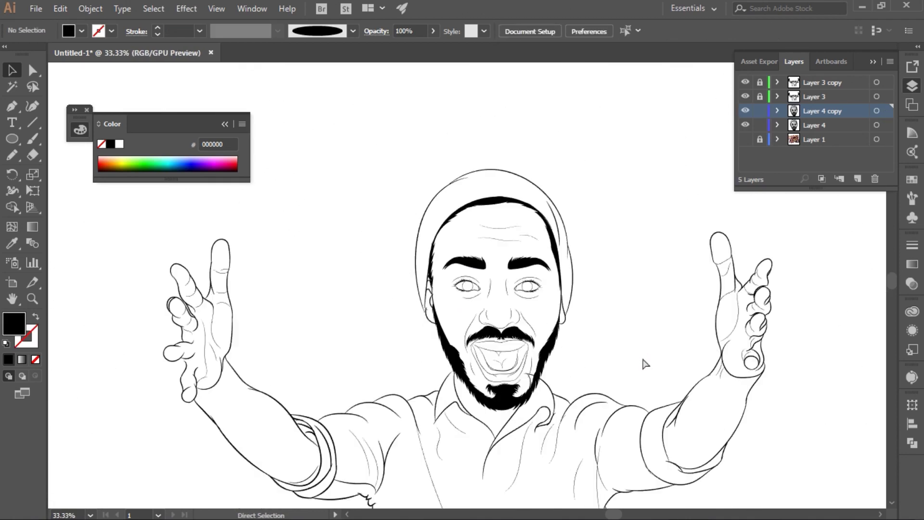
{"action": "key", "text": "ctrl+0"}
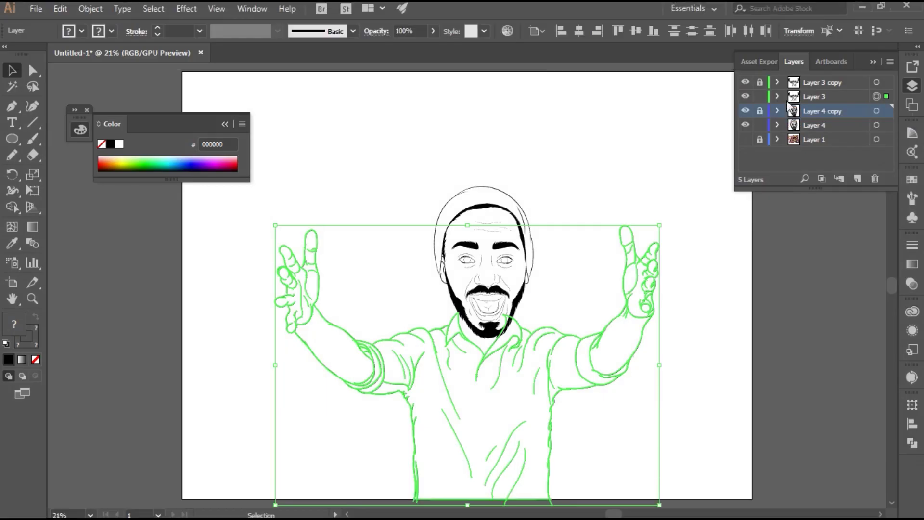
Step: Hide the two top reference layers and erase a stray stroke below the beard
{"action": "left_click", "coordinate": [799, 123]}
{"action": "left_click_drag", "start_coordinate": [745, 82], "coordinate": [745, 108]}
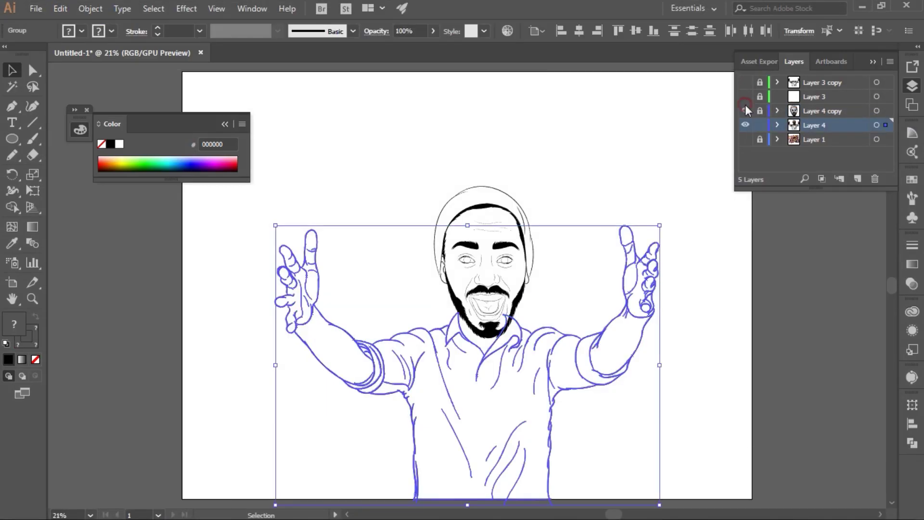
{"action": "key", "text": "ctrl+shift+a"}
{"action": "key", "text": "ctrl+plus"}
{"action": "key", "text": "ctrl+plus"}
{"action": "key", "text": "ctrl+plus"}
{"action": "scroll", "coordinate": [467, 284], "scroll_direction": "down", "scroll_amount": 2}
{"action": "key", "text": "shift+e"}
{"action": "left_click_drag", "start_coordinate": [508, 415], "coordinate": [640, 339]}
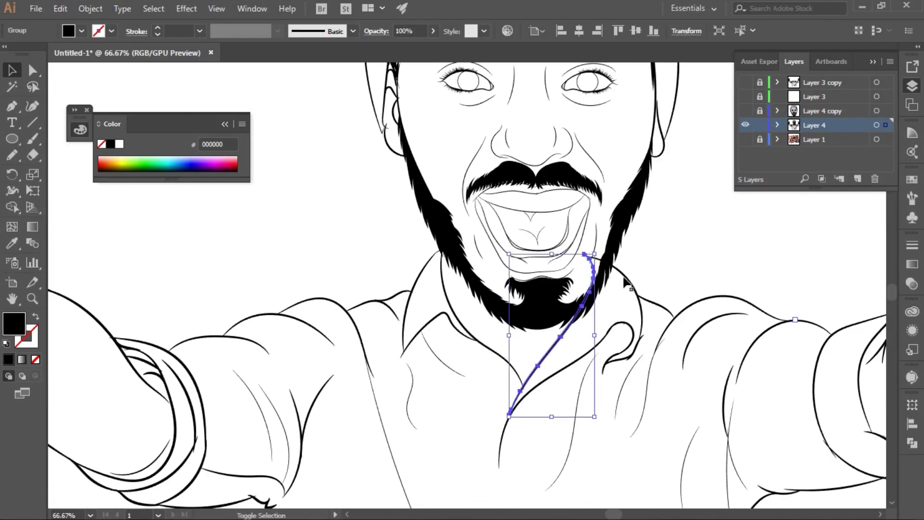
{"action": "key", "text": "v"}
{"action": "left_click", "coordinate": [690, 251]}
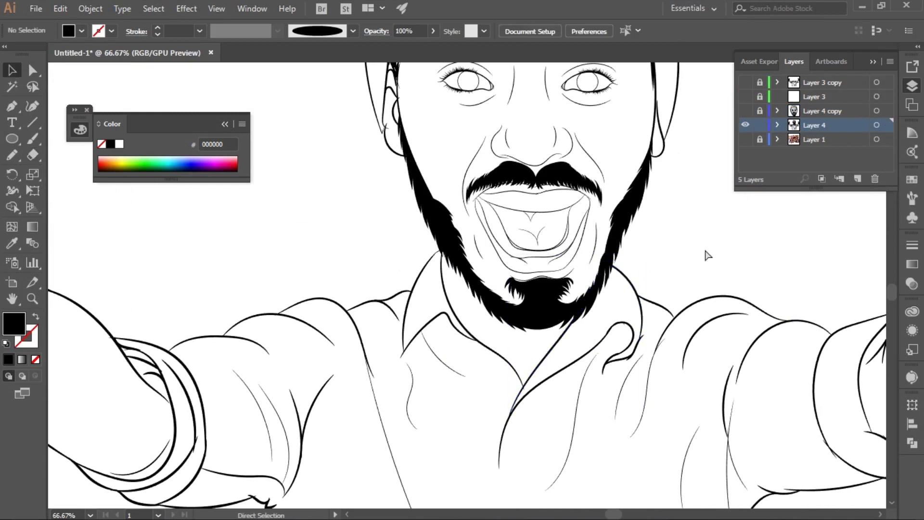
Step: Select all line art, bring up Pathfinder and Layers, and draw a rectangle covering the figure
{"action": "key", "text": "ctrl+0"}
{"action": "key", "text": "ctrl+a"}
{"action": "key", "text": "ctrl+shift+F9"}
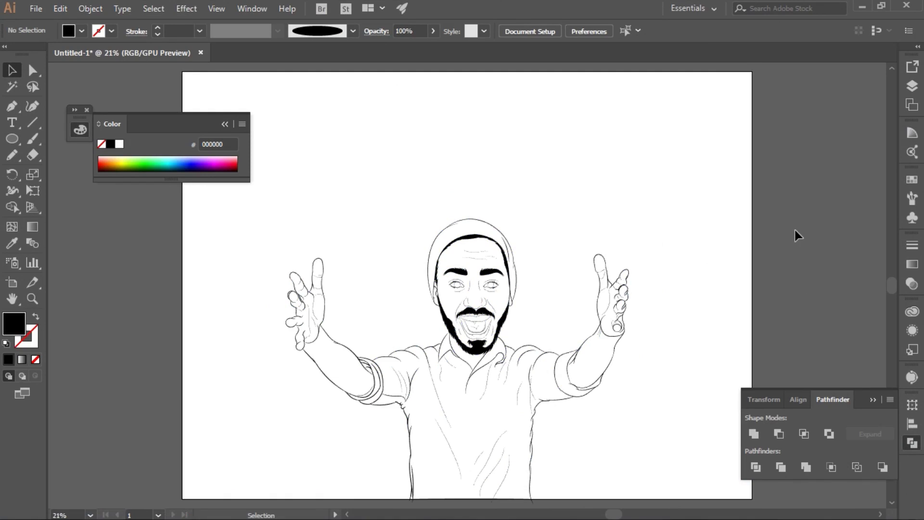
{"action": "key", "text": "F7"}
{"action": "key", "text": "m"}
{"action": "left_click_drag", "start_coordinate": [271, 205], "coordinate": [673, 490]}
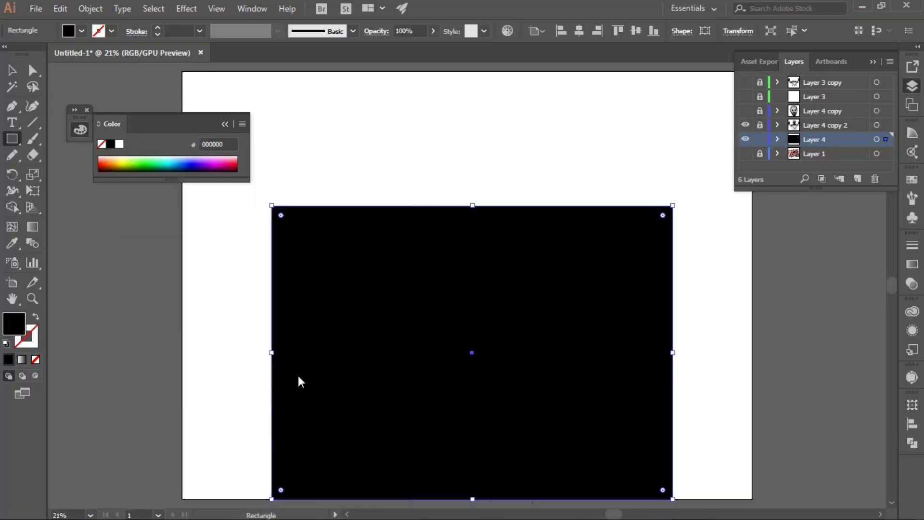
Step: Send the rectangle behind the line art and fill it peach ffc392
{"action": "key", "text": "ctrl+shift+bracketleft"}
{"action": "key", "text": "ctrl+shift+F9"}
{"action": "key", "text": "v"}
{"action": "double_click", "coordinate": [645, 338]}
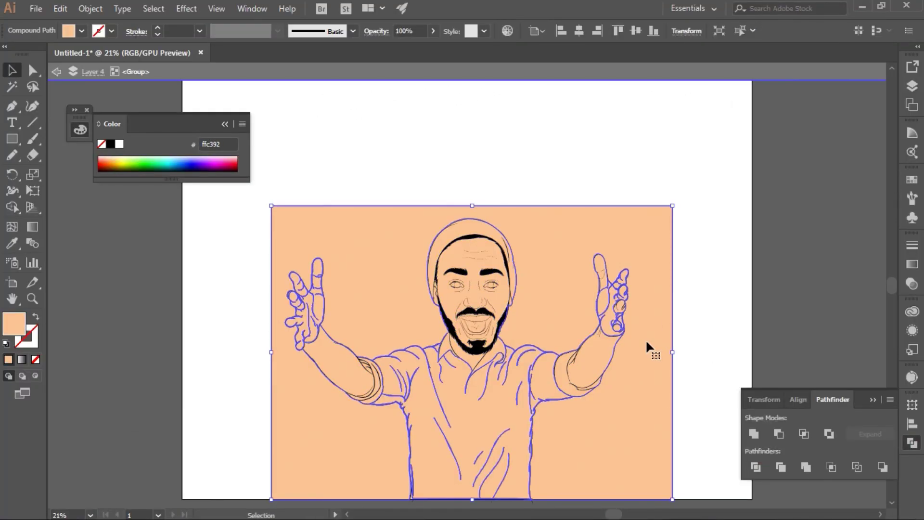
Step: Close a gap in the hand outline by adjusting its anchor points
{"action": "key", "text": "ctrl+equal"}
{"action": "key", "text": "ctrl+equal"}
{"action": "key", "text": "a"}
{"action": "key", "text": "ctrl+equal"}
{"action": "key", "text": "ctrl+equal"}
{"action": "key", "text": "ctrl+equal"}
{"action": "key", "text": "ctrl+equal"}
{"action": "key", "text": "ctrl+equal"}
{"action": "left_click_drag", "start_coordinate": [891, 291], "coordinate": [891, 288]}
{"action": "key", "text": "ctrl+minus"}
{"action": "key", "text": "ctrl+minus"}
{"action": "key", "text": "ctrl+minus"}
{"action": "left_click", "coordinate": [368, 303]}
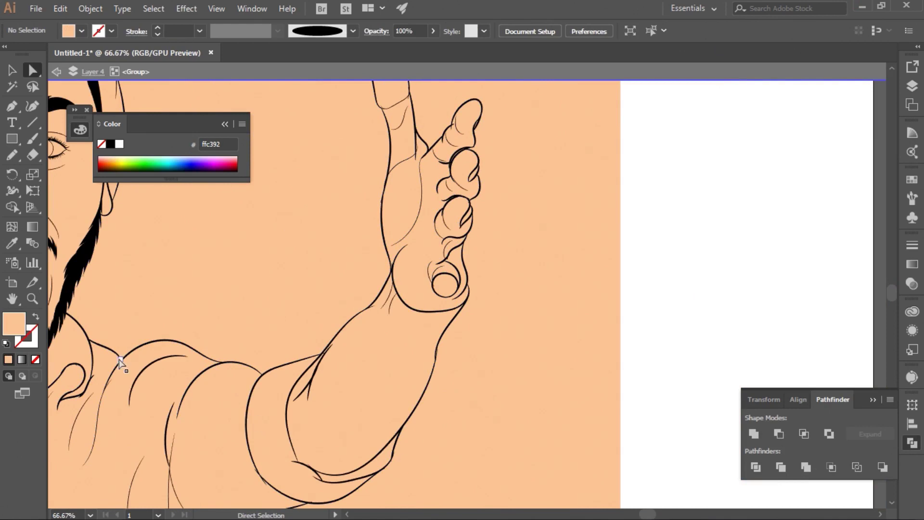
{"action": "key", "text": "ctrl+equal"}
{"action": "key", "text": "ctrl+equal"}
{"action": "key", "text": "ctrl+equal"}
{"action": "left_click", "coordinate": [474, 289]}
Step: Divide the peach rectangle along the line art, then join a loose hand line to the outline
{"action": "left_click", "coordinate": [806, 467]}
{"action": "key", "text": "ctrl+0"}
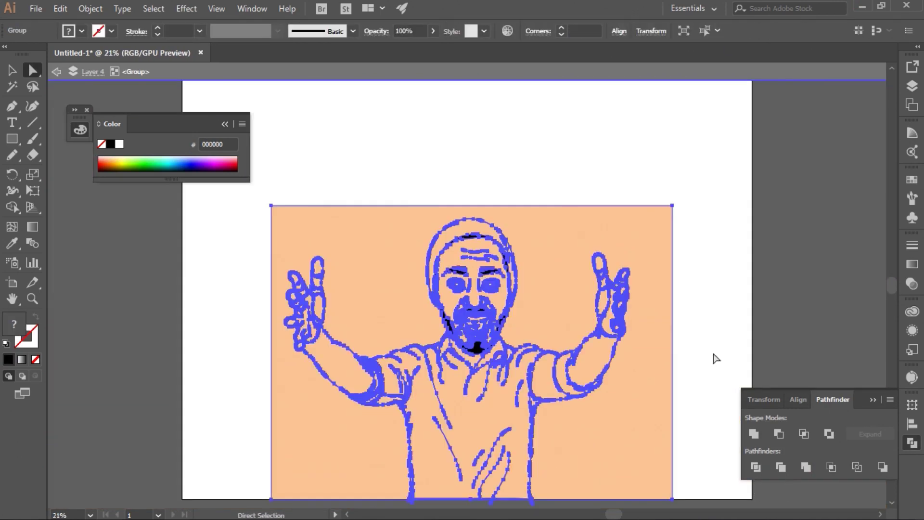
{"action": "left_click", "coordinate": [358, 397]}
{"action": "key", "text": "ctrl+equal"}
{"action": "key", "text": "ctrl+equal"}
{"action": "key", "text": "ctrl+equal"}
{"action": "left_click", "coordinate": [783, 278]}
{"action": "left_click", "coordinate": [315, 240]}
{"action": "key", "text": "ctrl+equal"}
{"action": "key", "text": "ctrl+equal"}
{"action": "key", "text": "ctrl+equal"}
{"action": "left_click_drag", "start_coordinate": [460, 289], "coordinate": [350, 153]}
Step: Merge the divided pieces and select the peach area surrounding the figure
{"action": "left_click", "coordinate": [816, 468]}
{"action": "left_click", "coordinate": [624, 426]}
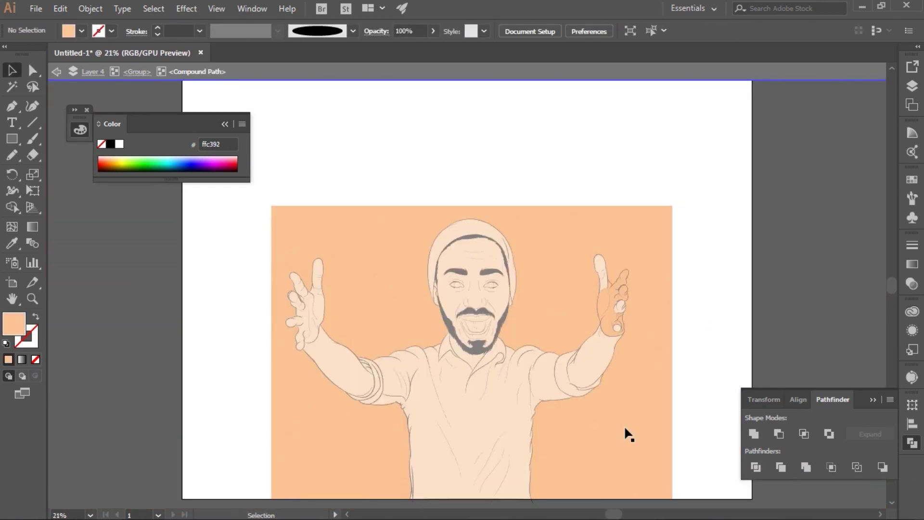
{"action": "key", "text": "a"}
{"action": "left_click", "coordinate": [622, 316]}
{"action": "scroll", "coordinate": [622, 316], "scroll_direction": "up", "scroll_amount": 10}
{"action": "scroll", "coordinate": [623, 316], "scroll_direction": "up", "scroll_amount": 2}
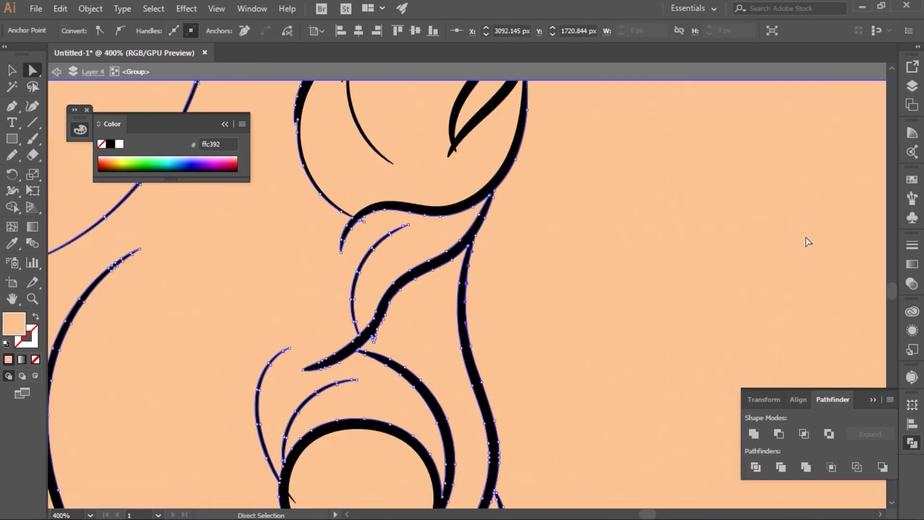
{"action": "scroll", "coordinate": [804, 242], "scroll_direction": "up", "scroll_amount": 1}
{"action": "scroll", "coordinate": [569, 298], "scroll_direction": "up", "scroll_amount": 3}
{"action": "left_click", "coordinate": [443, 275]}
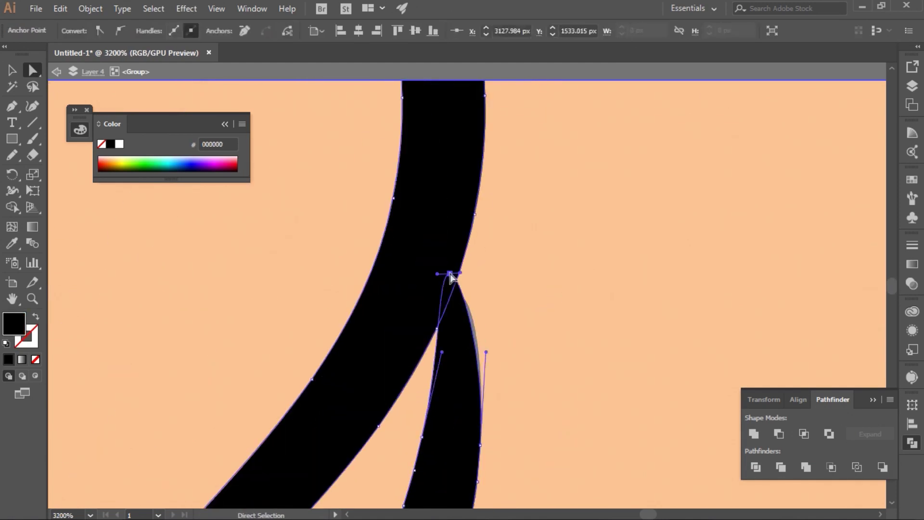
{"action": "key", "text": "v"}
{"action": "key", "text": "ctrl+0"}
{"action": "left_click", "coordinate": [657, 369]}
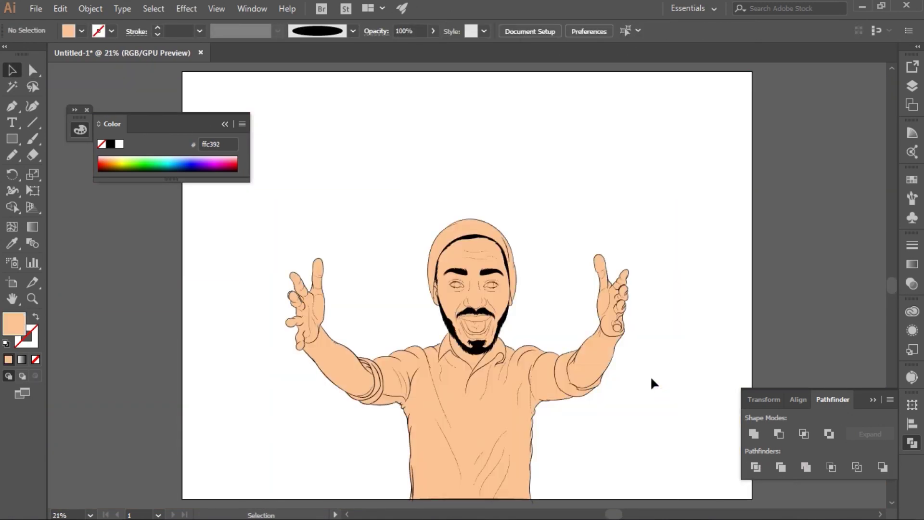
Step: Delete the outer peach area and fill the upper teeth off-white f1f2f2
{"action": "key", "text": "ctrl+1"}
{"action": "left_click", "coordinate": [603, 283]}
{"action": "double_click", "coordinate": [605, 285]}
{"action": "left_click", "coordinate": [433, 297], "text": "shift"}
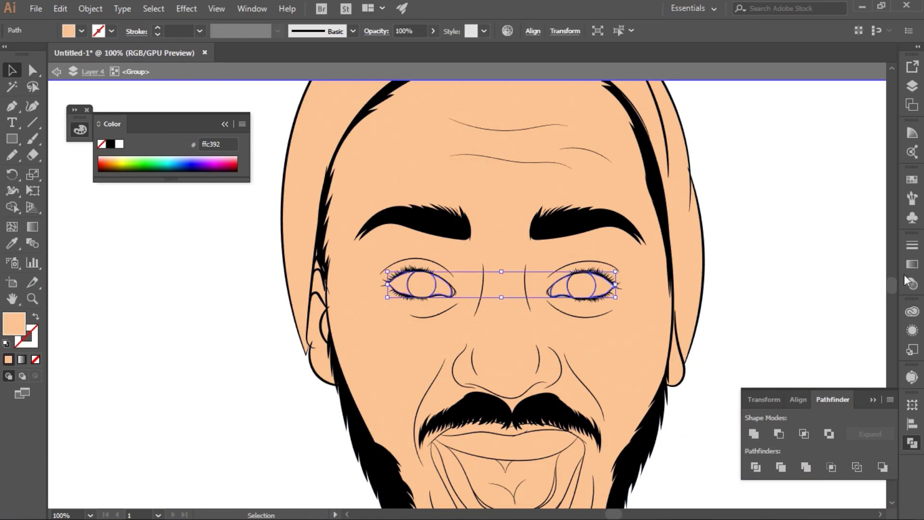
{"action": "scroll", "coordinate": [481, 313], "scroll_direction": "down", "scroll_amount": 5}
{"action": "left_click", "coordinate": [474, 326], "text": "shift"}
{"action": "left_click", "coordinate": [81, 31]}
{"action": "left_click", "coordinate": [21, 52]}
Step: Close the gap in a hair strand by dragging its end anchor
{"action": "key", "text": "a"}
{"action": "scroll", "coordinate": [578, 340], "scroll_direction": "up", "scroll_amount": 3}
{"action": "scroll", "coordinate": [529, 298], "scroll_direction": "up", "scroll_amount": 5}
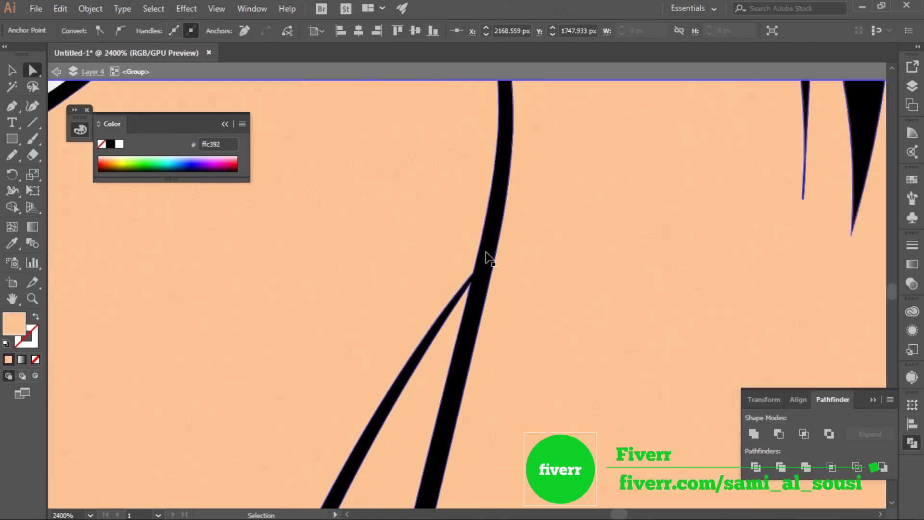
{"action": "scroll", "coordinate": [434, 337], "scroll_direction": "up", "scroll_amount": 5}
{"action": "left_click", "coordinate": [427, 350]}
{"action": "left_click_drag", "start_coordinate": [427, 350], "coordinate": [443, 227]}
{"action": "left_click", "coordinate": [755, 467]}
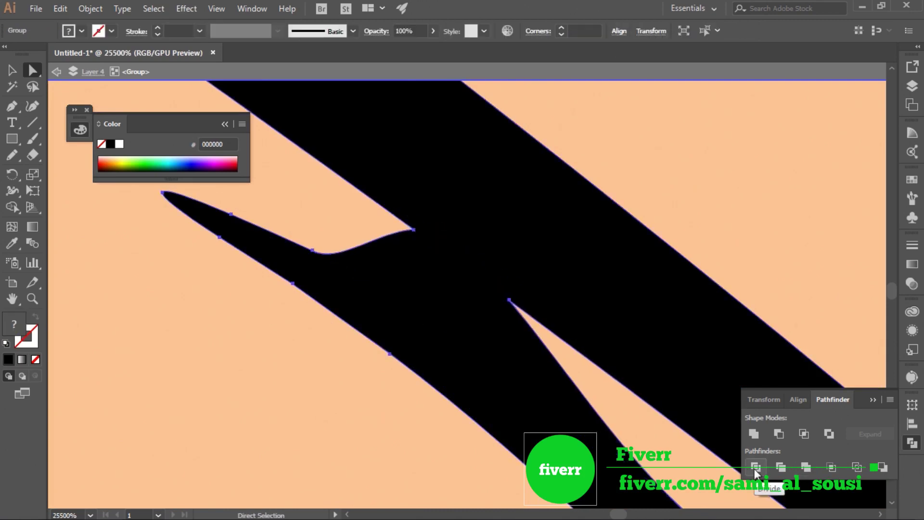
Step: Merge the hair strand pieces into a single path with Pathfinder
{"action": "key", "text": "ctrl+1"}
{"action": "scroll", "coordinate": [881, 327], "scroll_direction": "down", "scroll_amount": 5}
{"action": "scroll", "coordinate": [791, 290], "scroll_direction": "up", "scroll_amount": 3}
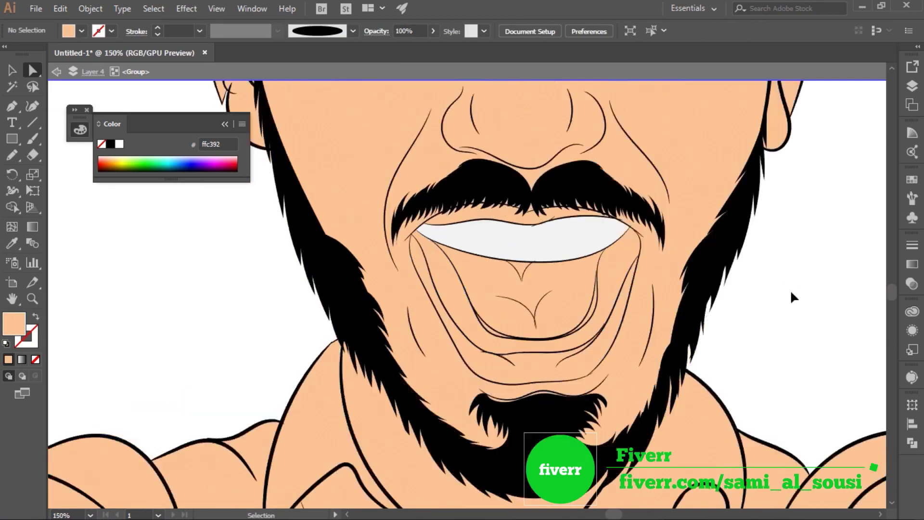
{"action": "scroll", "coordinate": [792, 293], "scroll_direction": "up", "scroll_amount": 2}
{"action": "left_click", "coordinate": [727, 265]}
{"action": "scroll", "coordinate": [727, 262], "scroll_direction": "up", "scroll_amount": 5}
{"action": "left_click", "coordinate": [478, 301]}
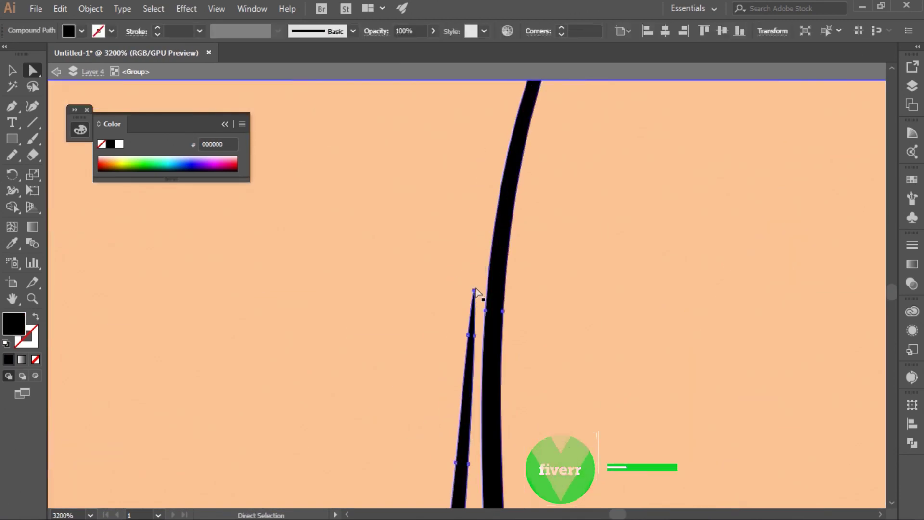
{"action": "left_click", "coordinate": [912, 443]}
{"action": "key", "text": "ctrl+0"}
Step: Give the lower teeth the same off-white colour with the Eyedropper
{"action": "scroll", "coordinate": [534, 400], "scroll_direction": "up", "scroll_amount": 3}
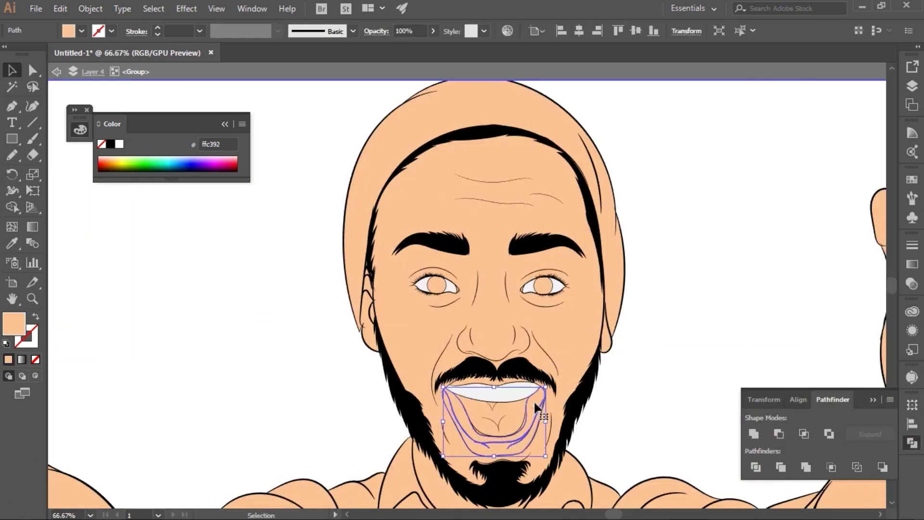
{"action": "left_click", "coordinate": [534, 402]}
{"action": "scroll", "coordinate": [539, 404], "scroll_direction": "up", "scroll_amount": 4}
{"action": "scroll", "coordinate": [539, 404], "scroll_direction": "down", "scroll_amount": 1}
{"action": "scroll", "coordinate": [539, 404], "scroll_direction": "down", "scroll_amount": 1}
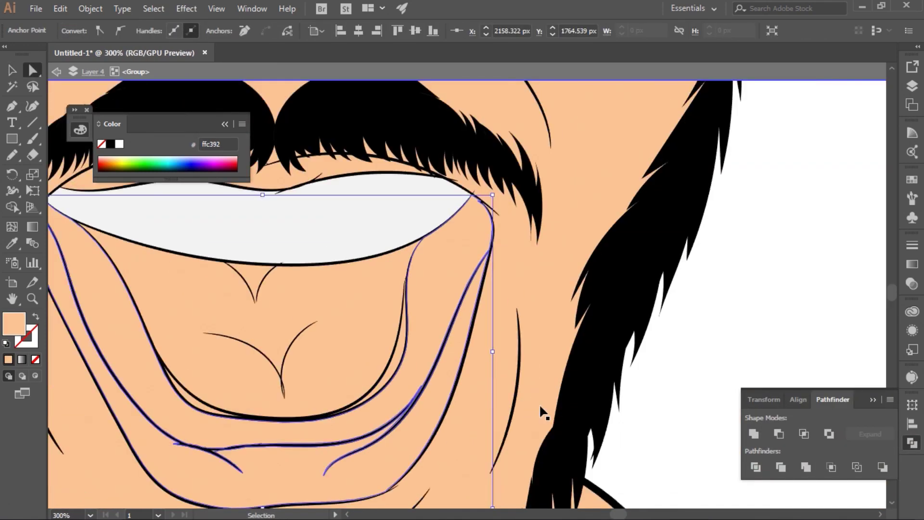
{"action": "scroll", "coordinate": [539, 403], "scroll_direction": "down", "scroll_amount": 1}
{"action": "scroll", "coordinate": [179, 243], "scroll_direction": "up", "scroll_amount": 4}
{"action": "scroll", "coordinate": [179, 243], "scroll_direction": "down", "scroll_amount": 4}
{"action": "scroll", "coordinate": [892, 302], "scroll_direction": "up", "scroll_amount": 2}
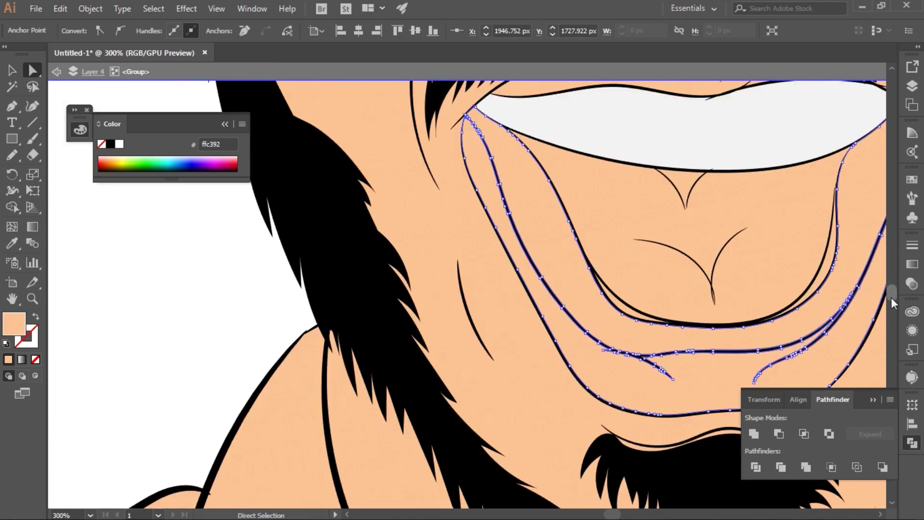
{"action": "scroll", "coordinate": [852, 295], "scroll_direction": "up", "scroll_amount": 3}
{"action": "left_click", "coordinate": [433, 363]}
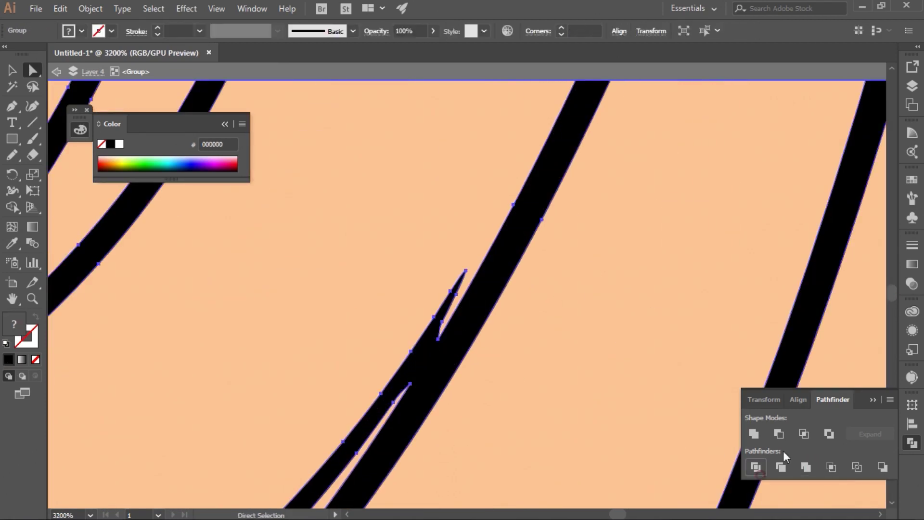
{"action": "scroll", "coordinate": [713, 343], "scroll_direction": "down", "scroll_amount": 5}
{"action": "scroll", "coordinate": [714, 343], "scroll_direction": "down", "scroll_amount": 4}
{"action": "left_click", "coordinate": [566, 285]}
{"action": "key", "text": "i"}
{"action": "left_click", "coordinate": [530, 260]}
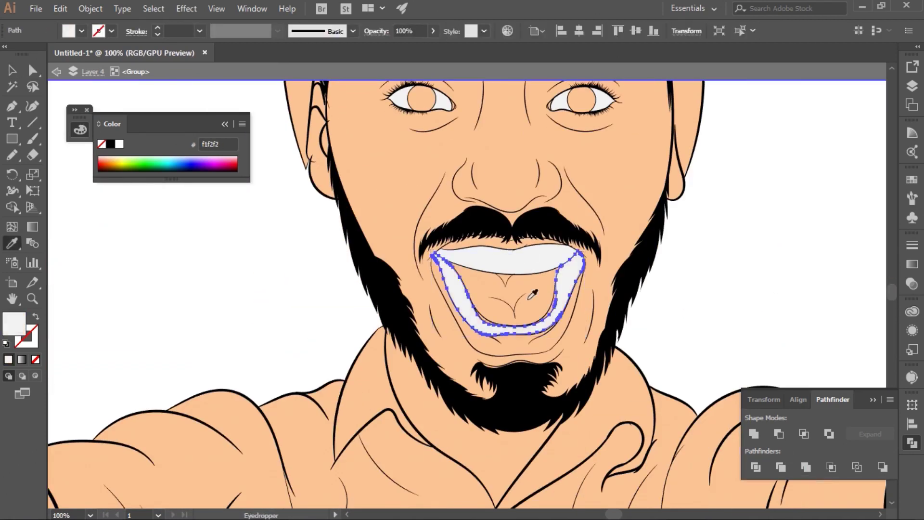
Step: Fill the inner mouth red and the sliver under the tongue dark red
{"action": "left_click", "coordinate": [532, 295], "text": "ctrl"}
{"action": "left_click", "coordinate": [81, 30]}
{"action": "left_click", "coordinate": [36, 63]}
{"action": "key", "text": "v"}
{"action": "scroll", "coordinate": [533, 295], "scroll_direction": "up", "scroll_amount": 5}
{"action": "left_click", "coordinate": [597, 337]}
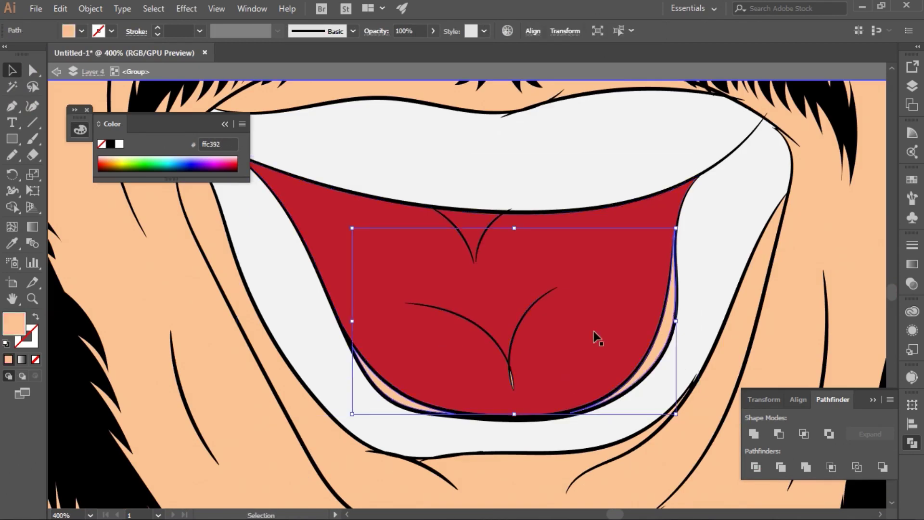
{"action": "key", "text": "i"}
{"action": "double_click", "coordinate": [14, 324]}
{"action": "key", "text": "Return"}
{"action": "key", "text": "v"}
Step: Apply a pink fill to the eye-corner shape
{"action": "left_click", "coordinate": [467, 93]}
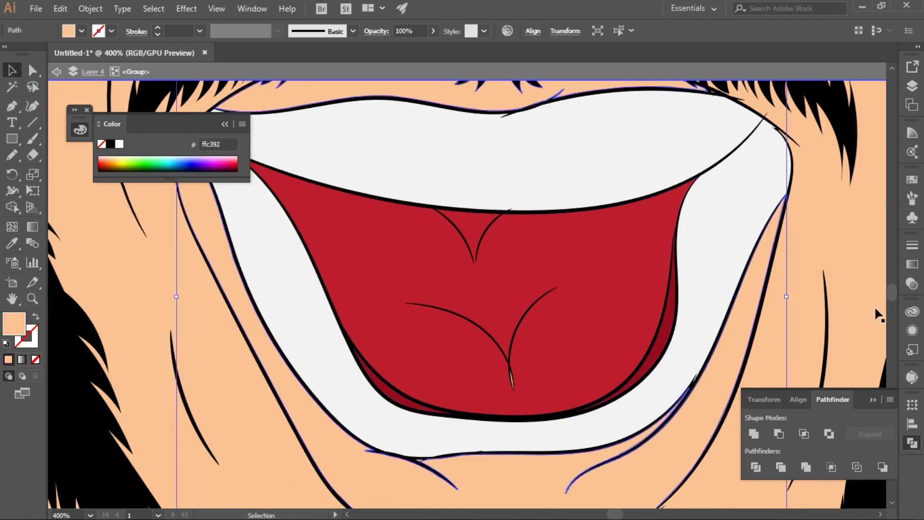
{"action": "scroll", "coordinate": [877, 315], "scroll_direction": "up", "scroll_amount": 5}
{"action": "double_click", "coordinate": [14, 323]}
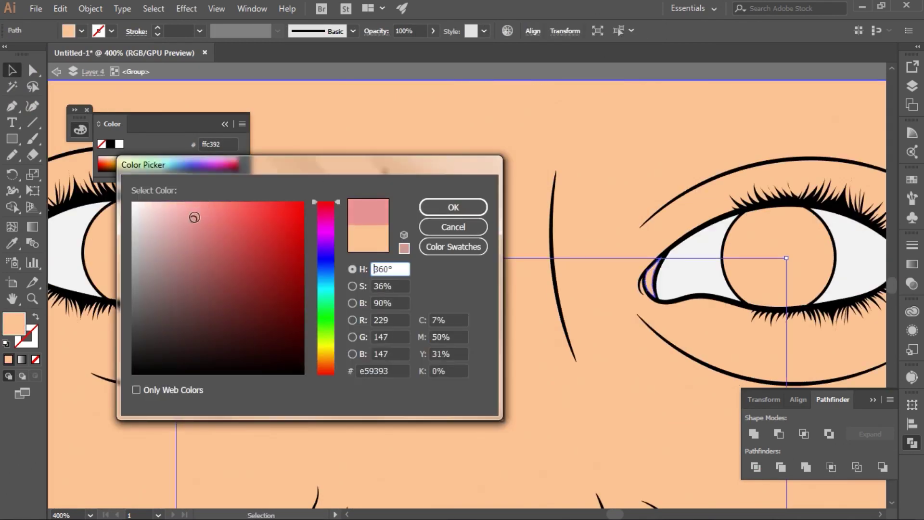
{"action": "key", "text": "Return"}
{"action": "key", "text": "ctrl+0"}
Step: Make the teeth shape light grey
{"action": "left_click", "coordinate": [196, 221]}
{"action": "key", "text": "ctrl+plus"}
{"action": "left_click", "coordinate": [506, 367]}
{"action": "left_click", "coordinate": [82, 31]}
{"action": "left_click", "coordinate": [96, 106]}
{"action": "left_click", "coordinate": [247, 371]}
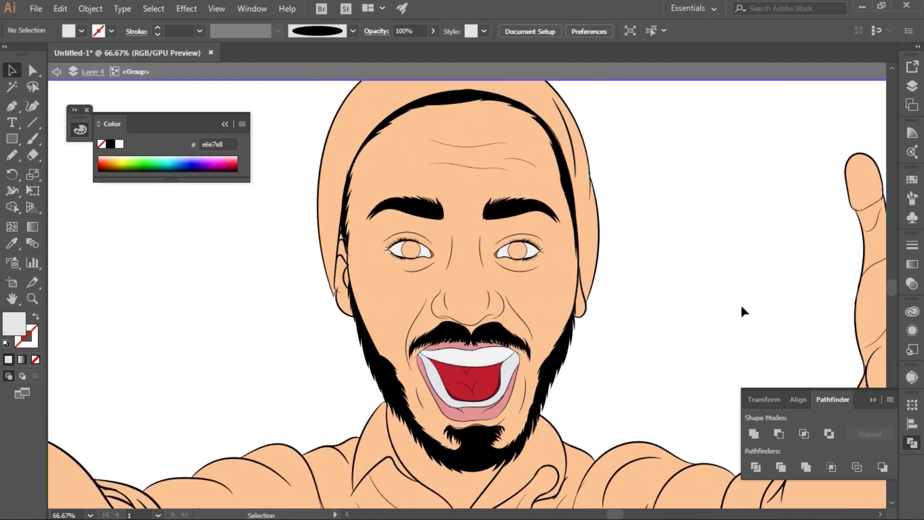
Step: Fill the beanie shape near-black 161515
{"action": "left_click", "coordinate": [452, 262]}
{"action": "key", "text": "a"}
{"action": "scroll", "coordinate": [471, 409], "scroll_direction": "up", "scroll_amount": 6}
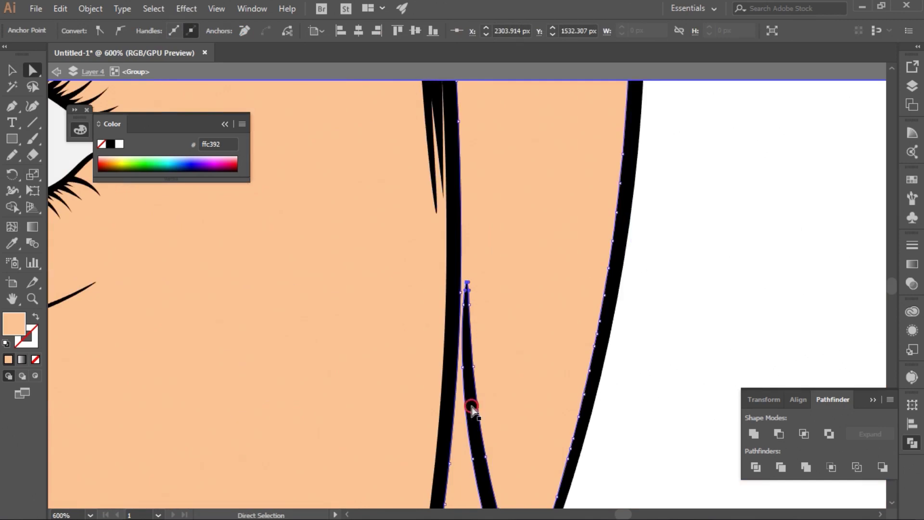
{"action": "left_click", "coordinate": [472, 409]}
{"action": "scroll", "coordinate": [722, 341], "scroll_direction": "down", "scroll_amount": 6}
{"action": "key", "text": "v"}
{"action": "left_click", "coordinate": [81, 31]}
{"action": "left_click", "coordinate": [34, 53]}
{"action": "double_click", "coordinate": [14, 324]}
{"action": "left_click", "coordinate": [140, 358]}
{"action": "key", "text": "Return"}
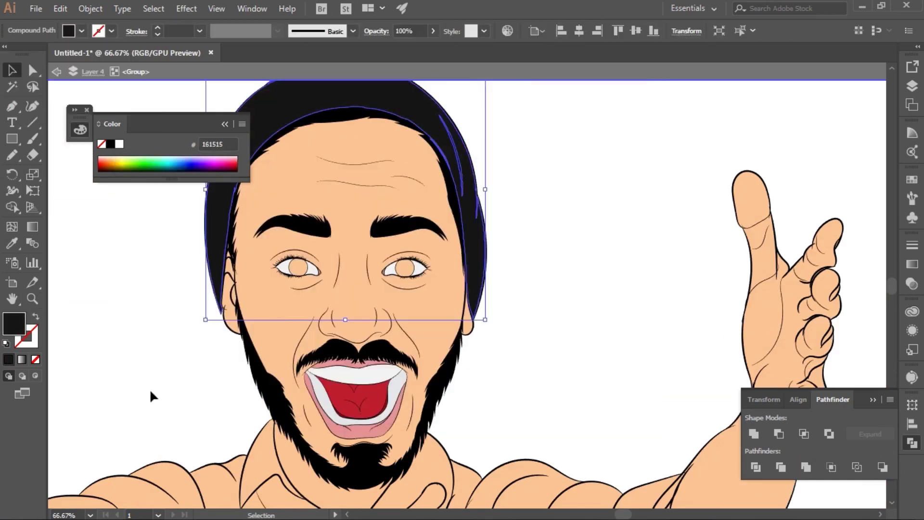
{"action": "left_click", "coordinate": [150, 392]}
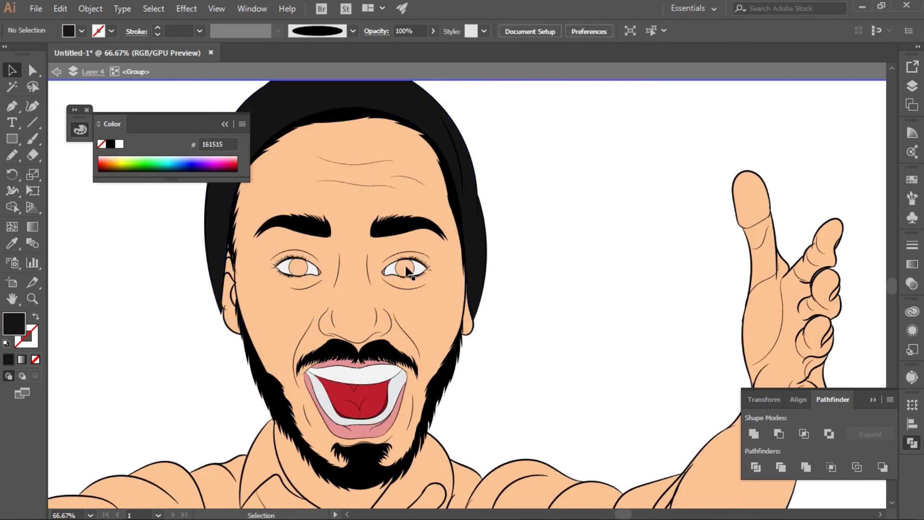
{"action": "key", "text": "ctrl+1"}
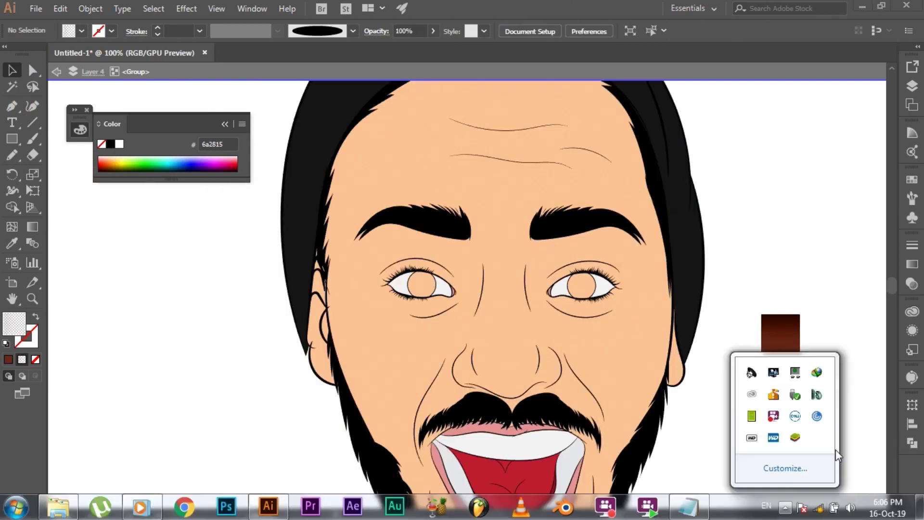
Step: Fill both irises with the brown gradient swatch
{"action": "left_click", "coordinate": [582, 285]}
{"action": "left_click", "coordinate": [425, 288], "text": "shift"}
{"action": "key", "text": "i"}
{"action": "left_click", "coordinate": [780, 334]}
{"action": "key", "text": "v"}
{"action": "left_click", "coordinate": [912, 264]}
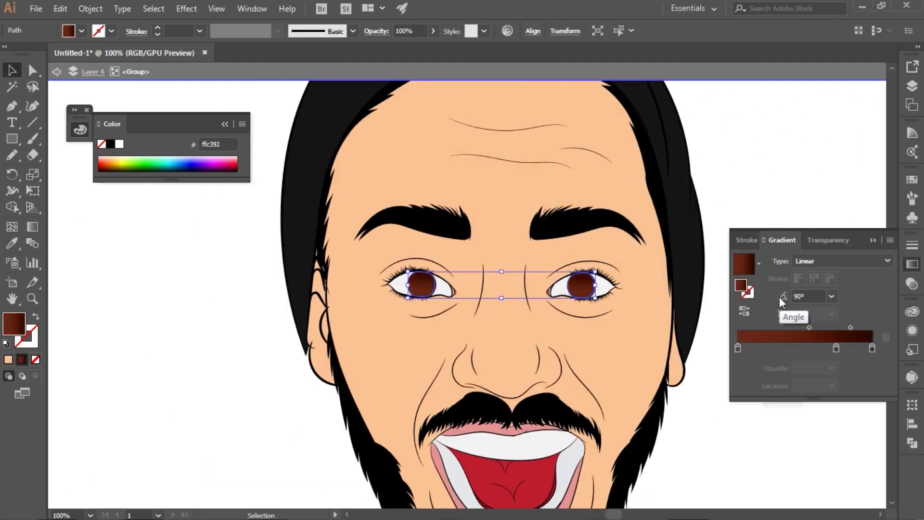
{"action": "left_click", "coordinate": [795, 422]}
Step: Draw a black pupil circle centred in the iris
{"action": "left_click", "coordinate": [873, 240]}
{"action": "key", "text": "l"}
{"action": "mouse_move", "coordinate": [463, 278]}
{"action": "left_mouse_down"}
{"action": "mouse_move", "coordinate": [488, 299]}
{"action": "mouse_move", "coordinate": [475, 296]}
{"action": "left_mouse_up"}
{"action": "key", "text": "v"}
{"action": "left_click", "coordinate": [110, 144]}
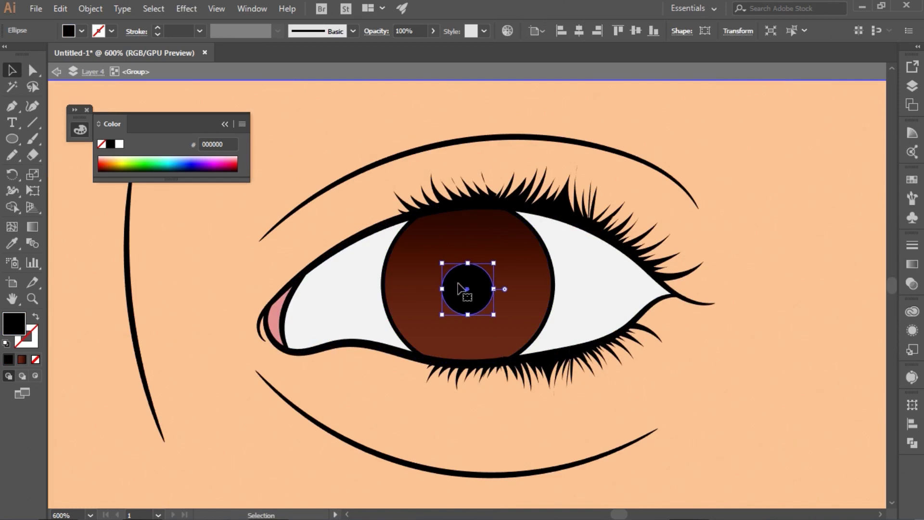
Step: Add two small white highlight circles at the iris upper left and pupil lower right
{"action": "key", "text": "l"}
{"action": "left_click_drag", "start_coordinate": [433, 255], "coordinate": [434, 239]}
{"action": "left_click_drag", "start_coordinate": [477, 305], "coordinate": [496, 324]}
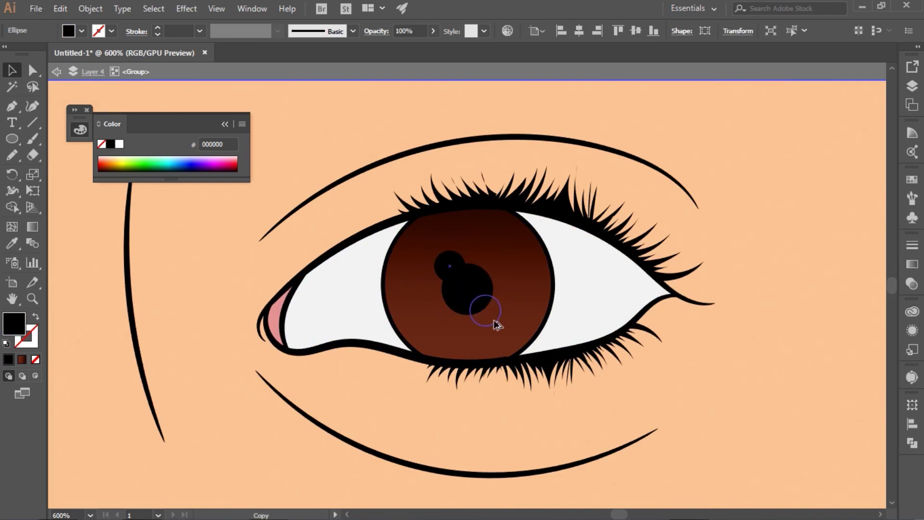
{"action": "left_click", "coordinate": [450, 263], "text": "shift"}
{"action": "key", "text": "i"}
{"action": "left_click", "coordinate": [333, 293]}
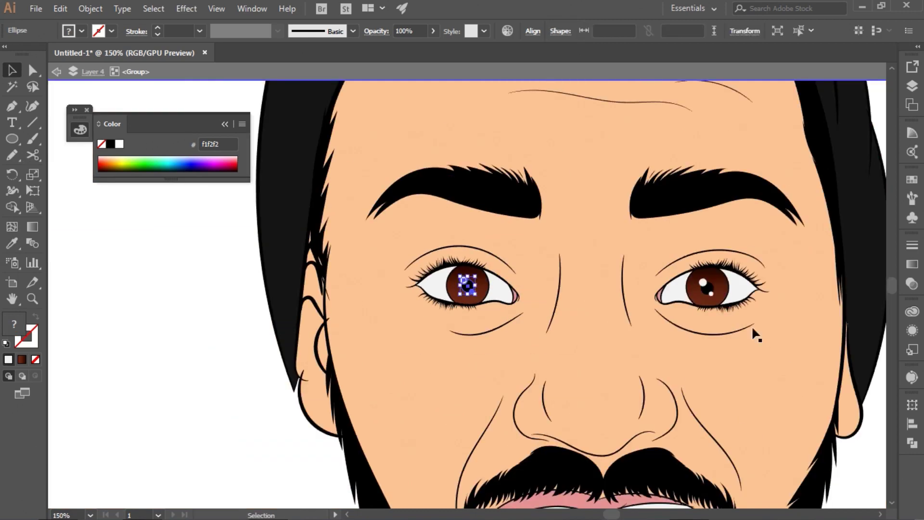
Step: Delete the leftover gradient sample squares and exit the group
{"action": "key", "text": "v"}
{"action": "scroll", "coordinate": [467, 289], "scroll_direction": "right", "scroll_amount": 10}
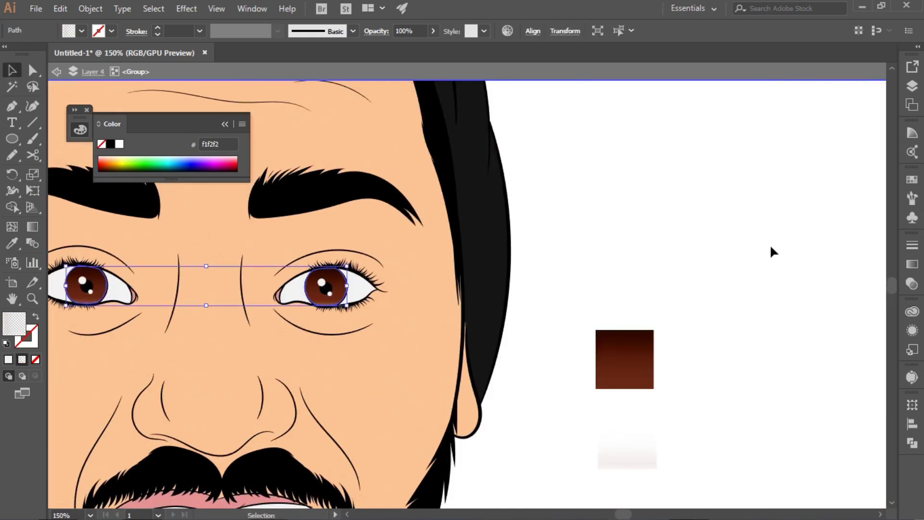
{"action": "left_click", "coordinate": [912, 264]}
{"action": "left_click", "coordinate": [756, 327]}
{"action": "left_click", "coordinate": [604, 283]}
{"action": "key", "text": "ctrl+minus"}
{"action": "key", "text": "ctrl+minus"}
{"action": "left_click_drag", "start_coordinate": [605, 283], "coordinate": [516, 381]}
{"action": "key", "text": "Delete"}
{"action": "key", "text": "Escape"}
{"action": "left_click", "coordinate": [917, 88]}
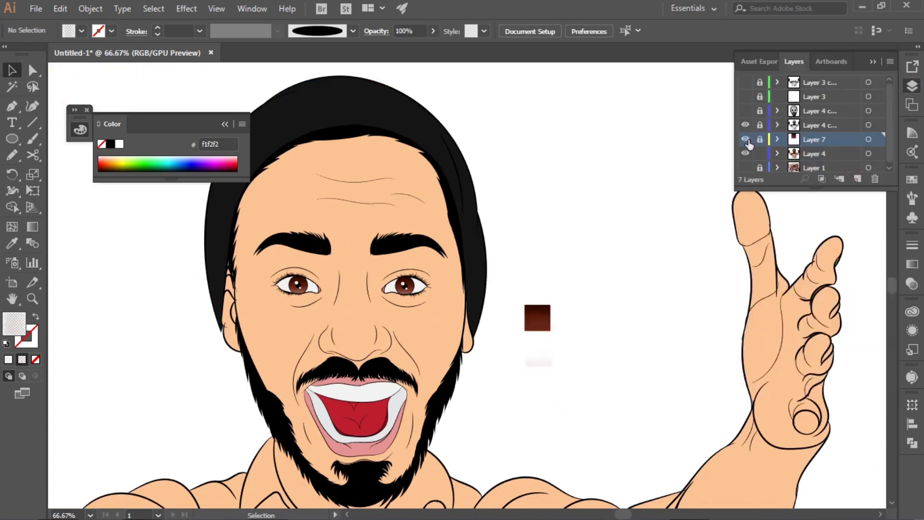
Step: Move the face layer below Layer 7 and add a new layer for skin shading
{"action": "scroll", "coordinate": [538, 316], "scroll_direction": "down", "scroll_amount": 2}
{"action": "left_click", "coordinate": [679, 508]}
{"action": "key", "text": "alt+Tab"}
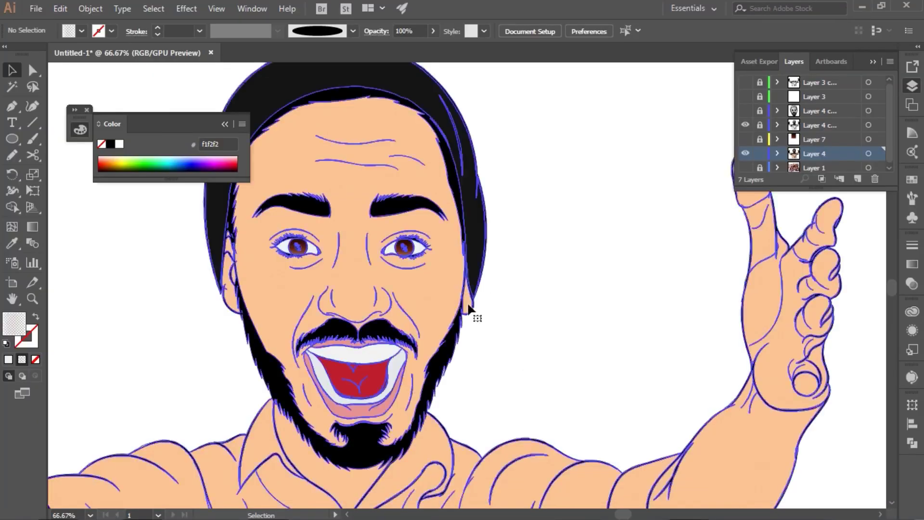
{"action": "double_click", "coordinate": [468, 298]}
{"action": "key", "text": "ctrl+1"}
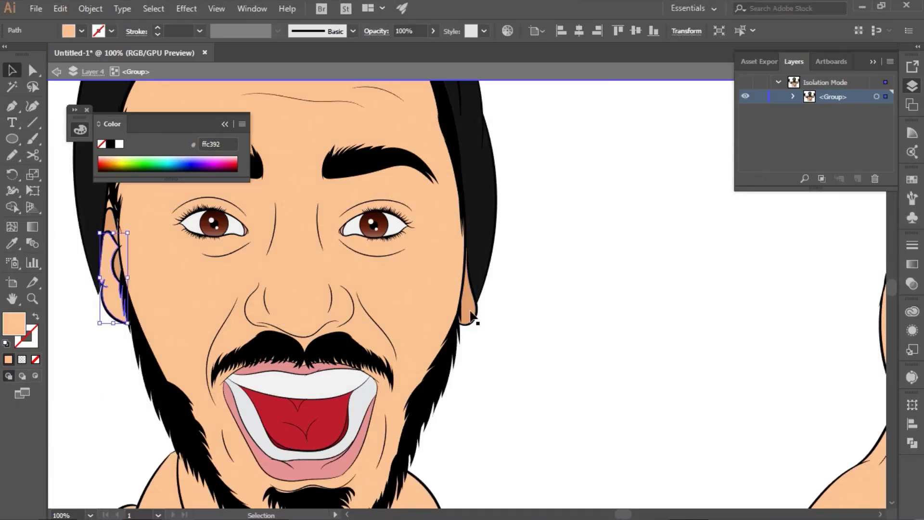
{"action": "scroll", "coordinate": [693, 339], "scroll_direction": "down", "scroll_amount": 1}
{"action": "scroll", "coordinate": [771, 337], "scroll_direction": "left", "scroll_amount": 4}
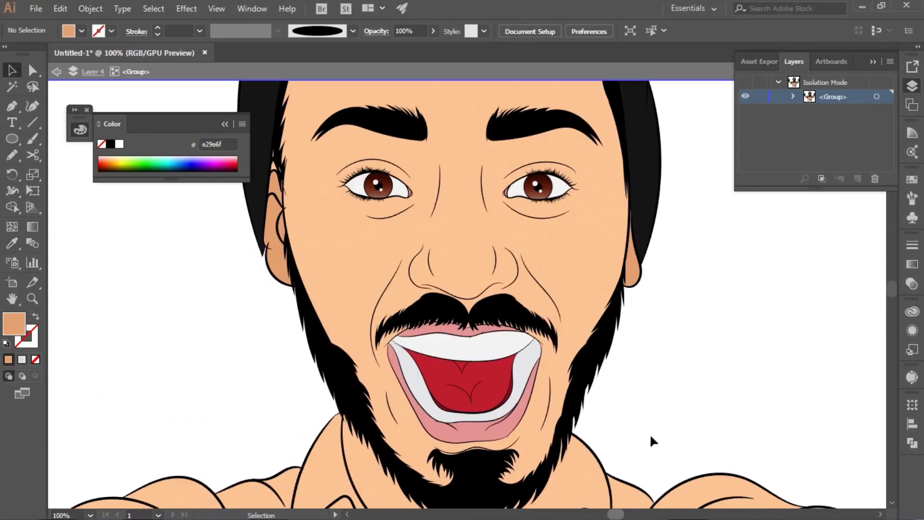
{"action": "double_click", "coordinate": [650, 435]}
{"action": "left_click_drag", "start_coordinate": [807, 131], "coordinate": [809, 145]}
{"action": "left_click", "coordinate": [860, 178]}
Step: Draw pencil shadow shapes around both eyes and beside the nose
{"action": "key", "text": "n"}
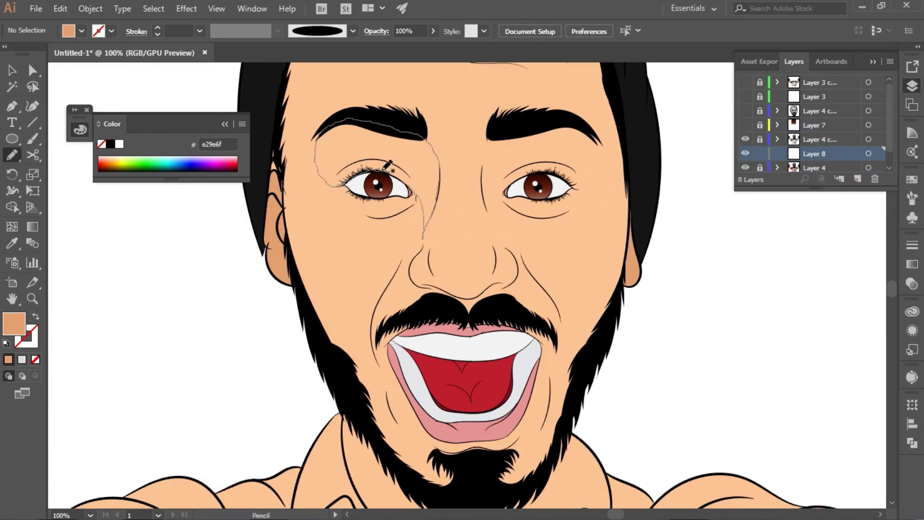
{"action": "left_click_drag", "start_coordinate": [385, 169], "coordinate": [421, 236]}
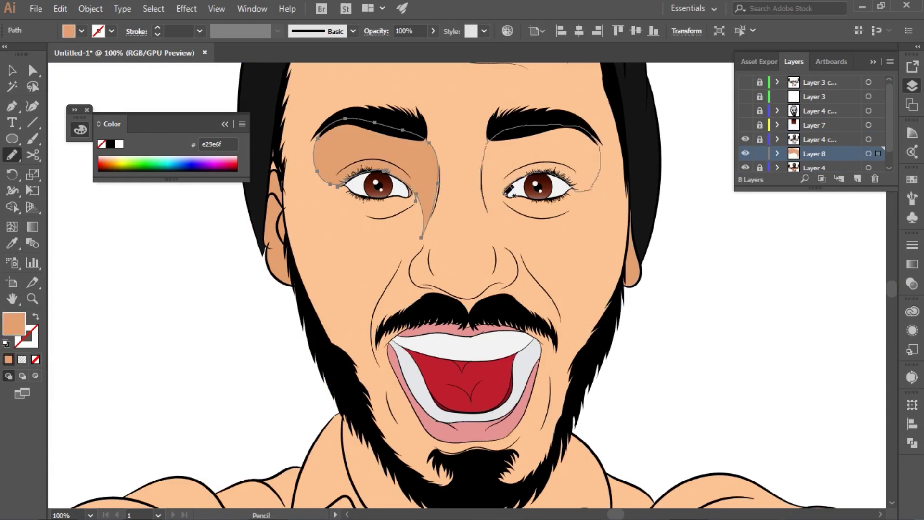
{"action": "left_click_drag", "start_coordinate": [492, 204], "coordinate": [488, 211]}
{"action": "key", "text": "ctrl+shift+a"}
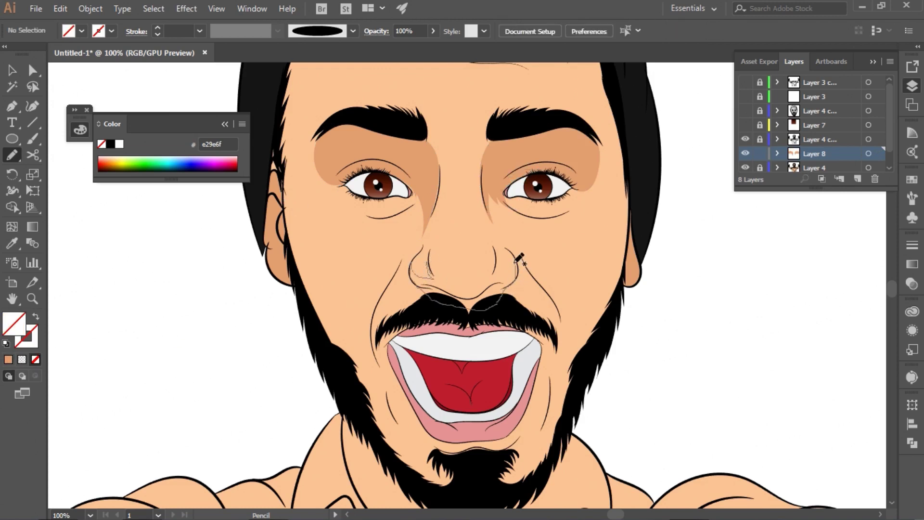
{"action": "left_click_drag", "start_coordinate": [449, 285], "coordinate": [447, 287]}
{"action": "key", "text": "ctrl+shift+a"}
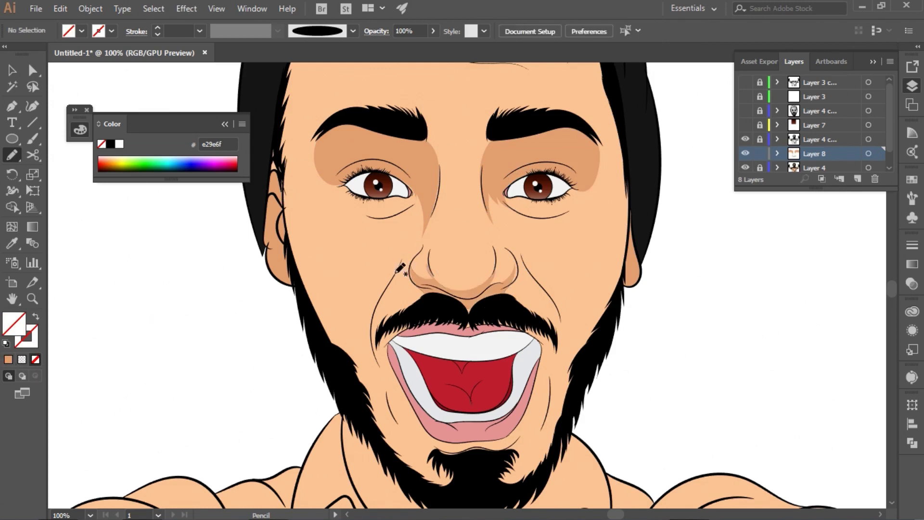
Step: Draw e29e6f-filled shadows along both cheeks and under the lower lip
{"action": "left_click_drag", "start_coordinate": [378, 363], "coordinate": [379, 364]}
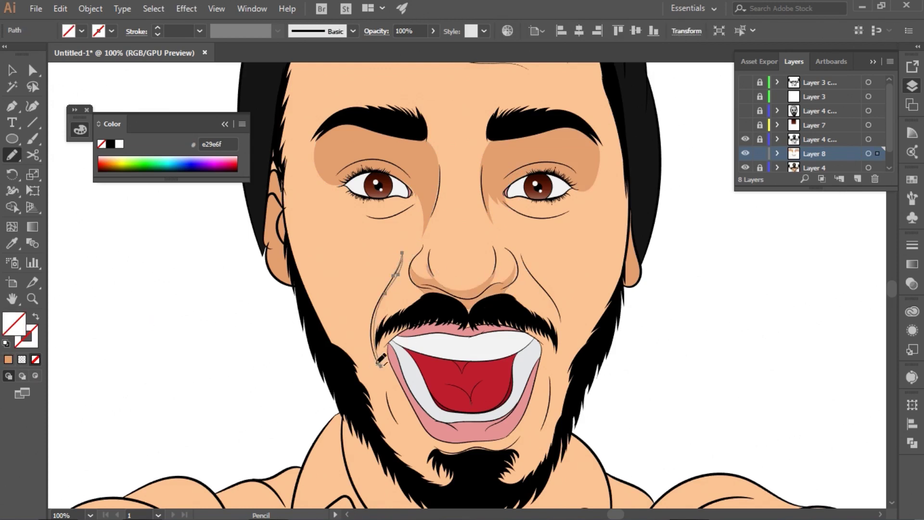
{"action": "left_click", "coordinate": [8, 361]}
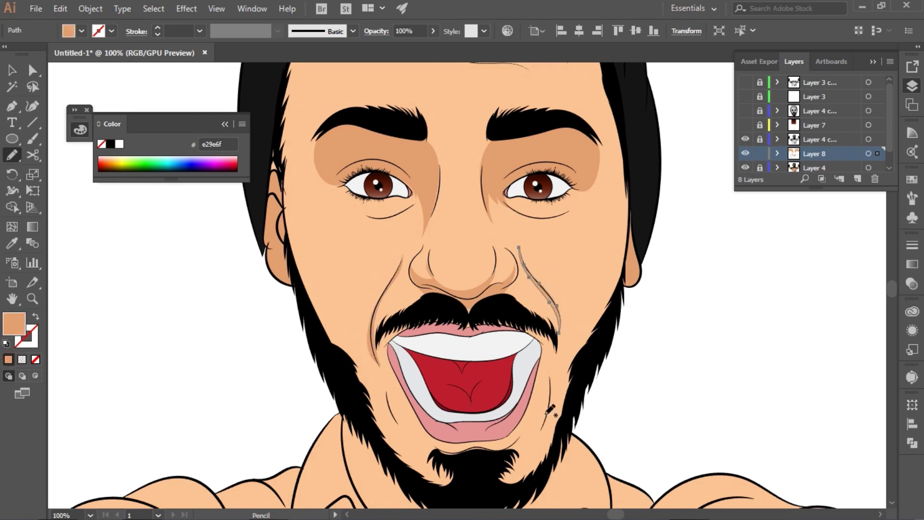
{"action": "left_click_drag", "start_coordinate": [446, 436], "coordinate": [448, 440]}
{"action": "scroll", "coordinate": [450, 457], "scroll_direction": "up", "scroll_amount": 5}
{"action": "left_click_drag", "start_coordinate": [561, 275], "coordinate": [409, 291]}
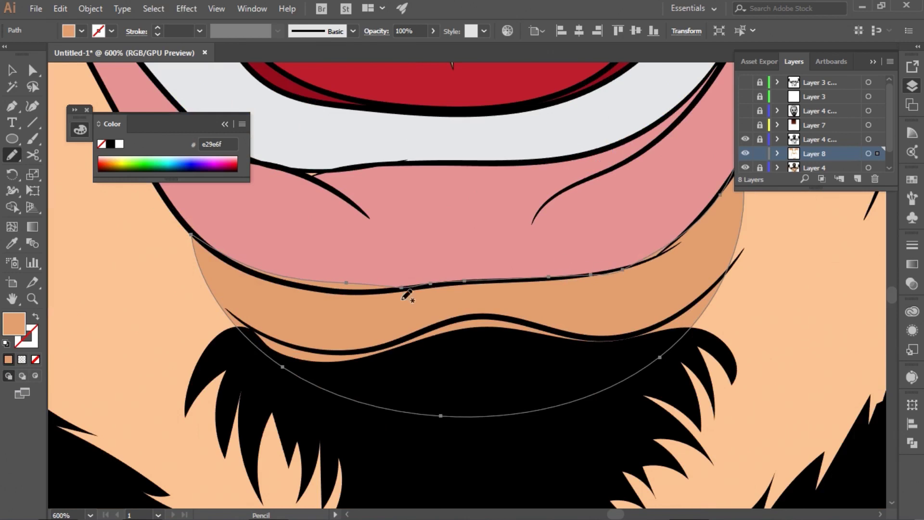
{"action": "key", "text": "shift+e"}
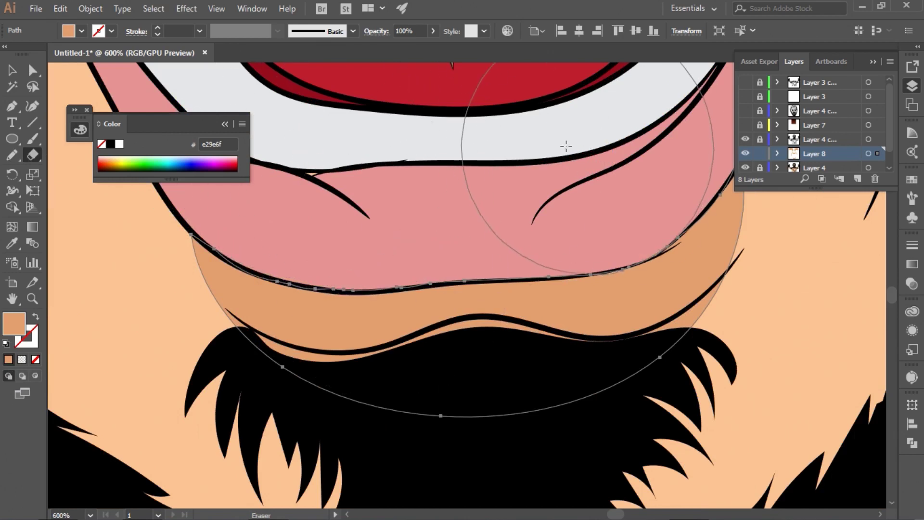
{"action": "key", "text": "ctrl+minus"}
{"action": "key", "text": "ctrl+minus"}
{"action": "key", "text": "ctrl+minus"}
Step: Return to the Selection tool and make Layer 4 the active layer
{"action": "key", "text": "v"}
{"action": "left_click", "coordinate": [759, 153]}
{"action": "double_click", "coordinate": [348, 403]}
{"action": "key", "text": "Escape"}
{"action": "left_click", "coordinate": [760, 167]}
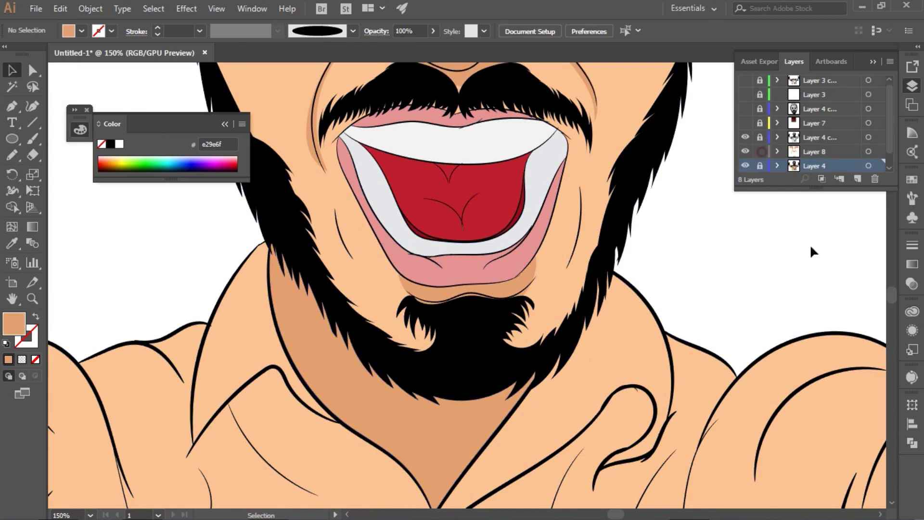
{"action": "scroll", "coordinate": [891, 282], "scroll_direction": "up", "scroll_amount": 7}
Step: Draw three wrinkle strokes across the forehead with the Pencil tool
{"action": "scroll", "coordinate": [891, 282], "scroll_direction": "up", "scroll_amount": 3}
{"action": "key", "text": "n"}
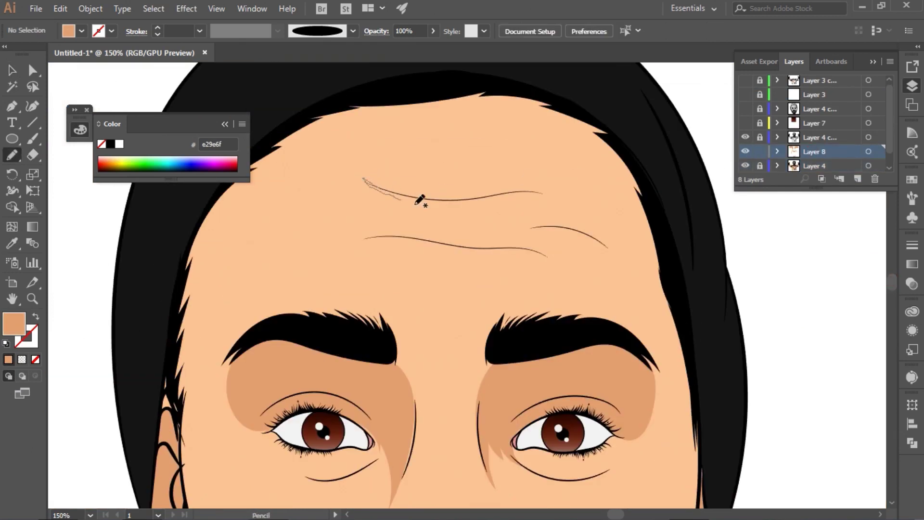
{"action": "left_click_drag", "start_coordinate": [475, 194], "coordinate": [472, 195]}
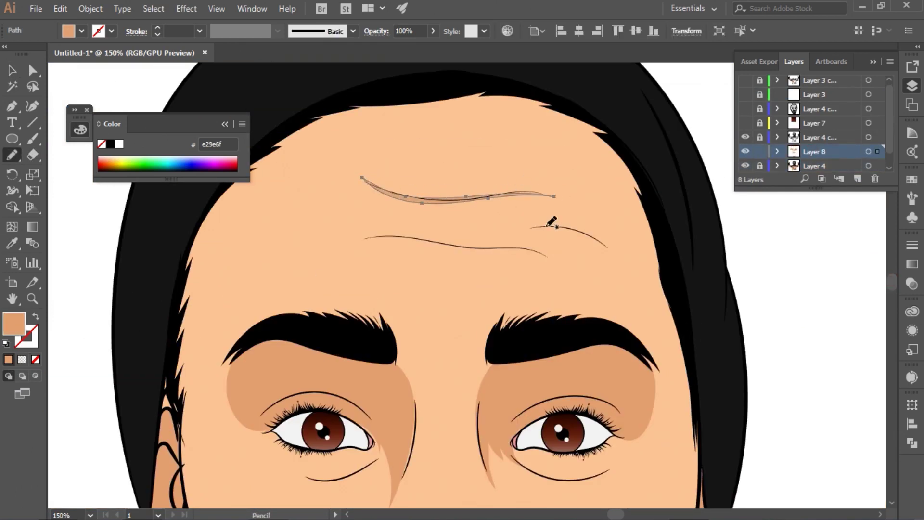
{"action": "left_click_drag", "start_coordinate": [602, 240], "coordinate": [609, 250]}
{"action": "left_click_drag", "start_coordinate": [356, 247], "coordinate": [372, 240]}
{"action": "key", "text": "ctrl+shift+a"}
Step: Draw a darker shadow shape over the left temple and forehead
{"action": "key", "text": "ctrl+minus"}
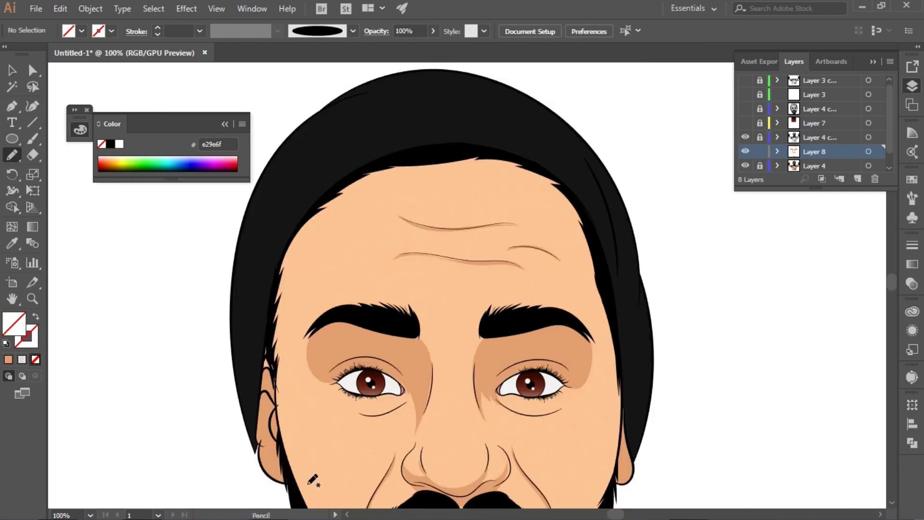
{"action": "scroll", "coordinate": [348, 483], "scroll_direction": "down", "scroll_amount": 5}
{"action": "scroll", "coordinate": [348, 482], "scroll_direction": "up", "scroll_amount": 1}
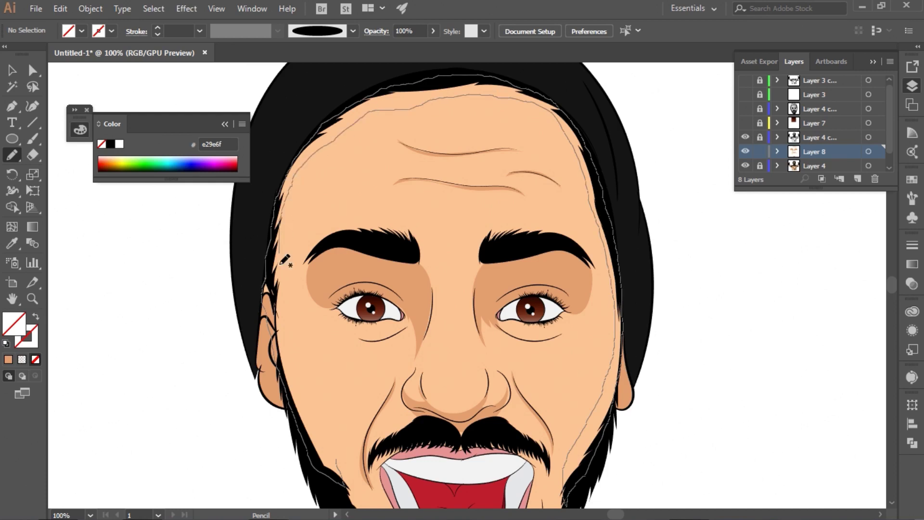
{"action": "key", "text": "ctrl+minus"}
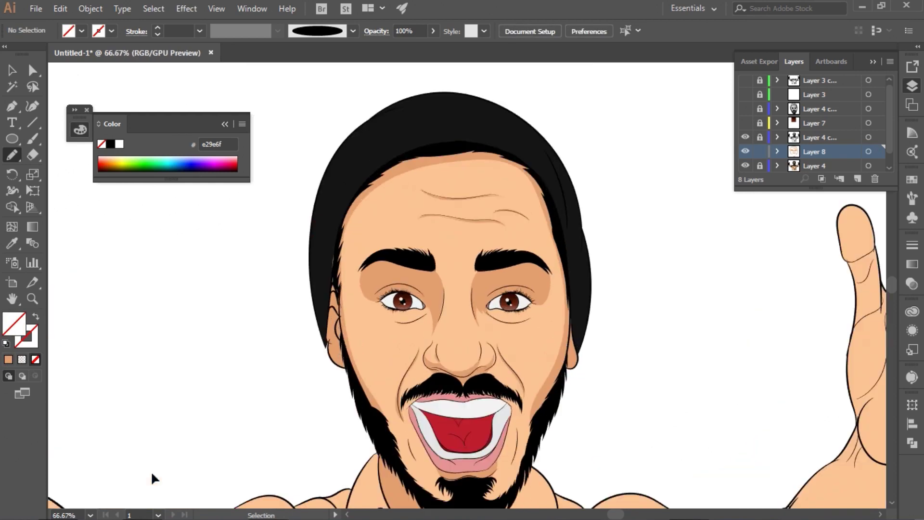
{"action": "left_click_drag", "start_coordinate": [355, 257], "coordinate": [351, 260]}
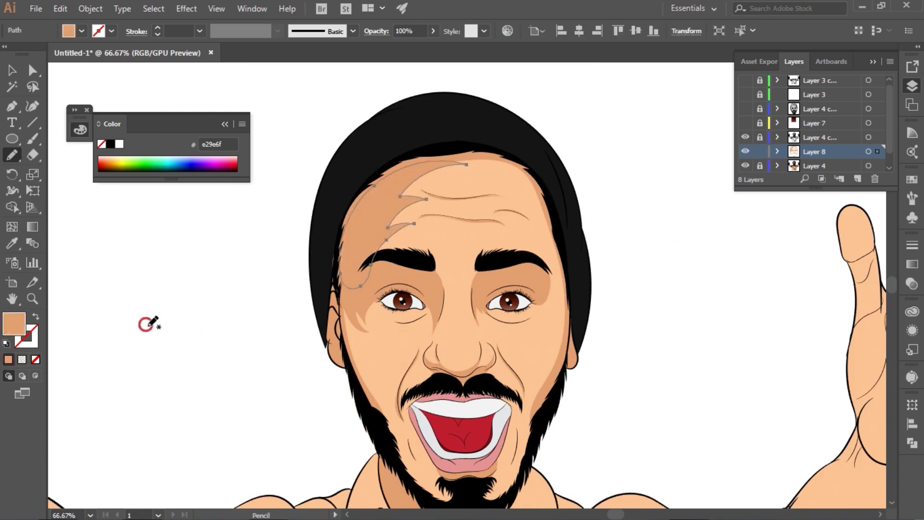
Step: Try merging the shading-layer shapes with Pathfinder, then undo to restore them
{"action": "left_click", "coordinate": [869, 151]}
{"action": "left_click", "coordinate": [912, 442]}
{"action": "left_click", "coordinate": [779, 434]}
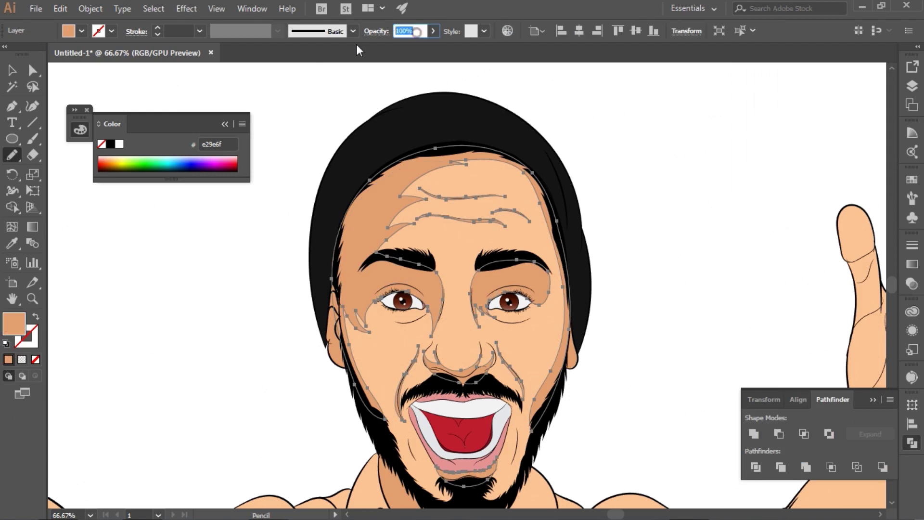
{"action": "key", "text": "v"}
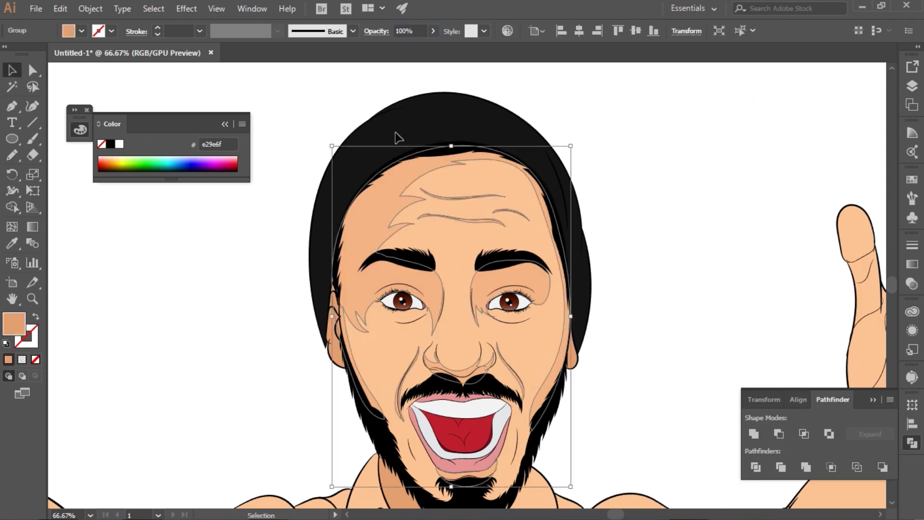
{"action": "key", "text": "ctrl+shift+a"}
{"action": "key", "text": "ctrl+z"}
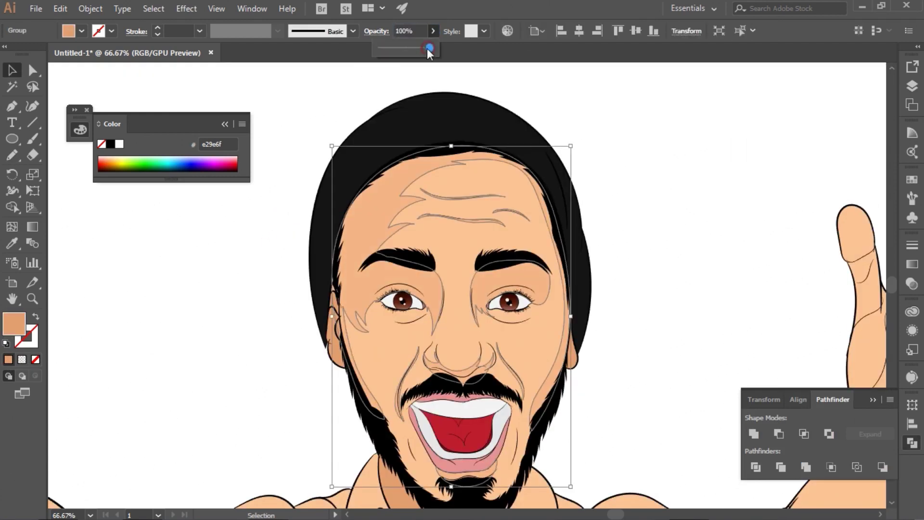
{"action": "key", "text": "ctrl+z"}
{"action": "key", "text": "ctrl+z"}
Step: Group the facial shadow shapes and lower their opacity
{"action": "key", "text": "ctrl+g"}
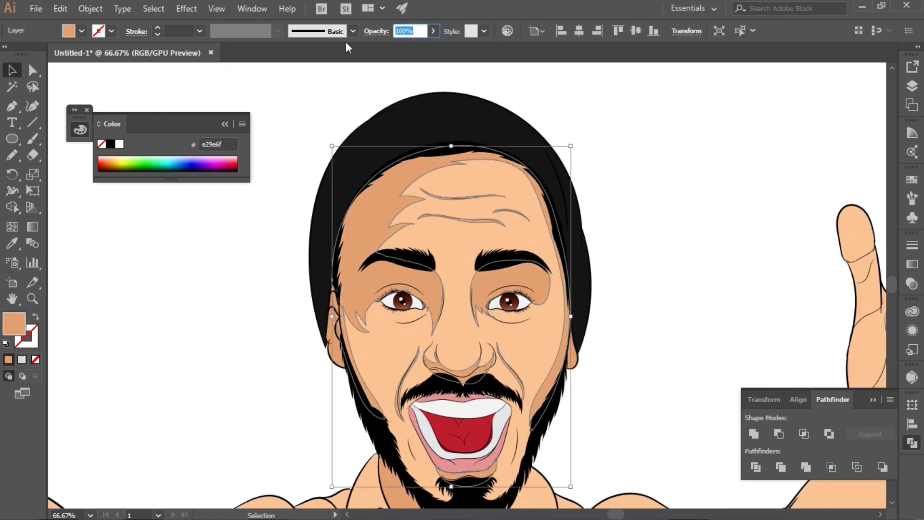
{"action": "left_click", "coordinate": [433, 31]}
{"action": "left_click", "coordinate": [398, 53]}
{"action": "left_click", "coordinate": [646, 293]}
Step: Select the head group, briefly switch to the Eraser, then deselect it
{"action": "key", "text": "ctrl+minus"}
{"action": "key", "text": "ctrl+minus"}
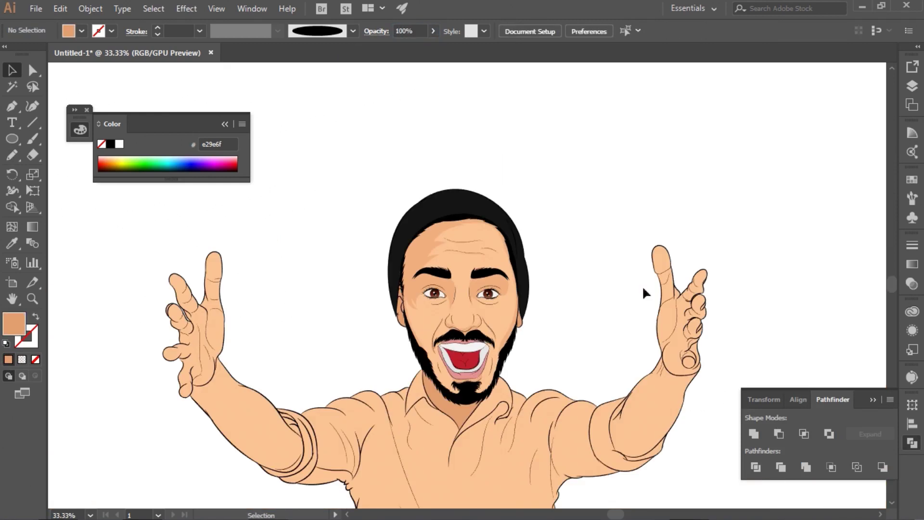
{"action": "left_click", "coordinate": [431, 251]}
{"action": "key", "text": "shift+e"}
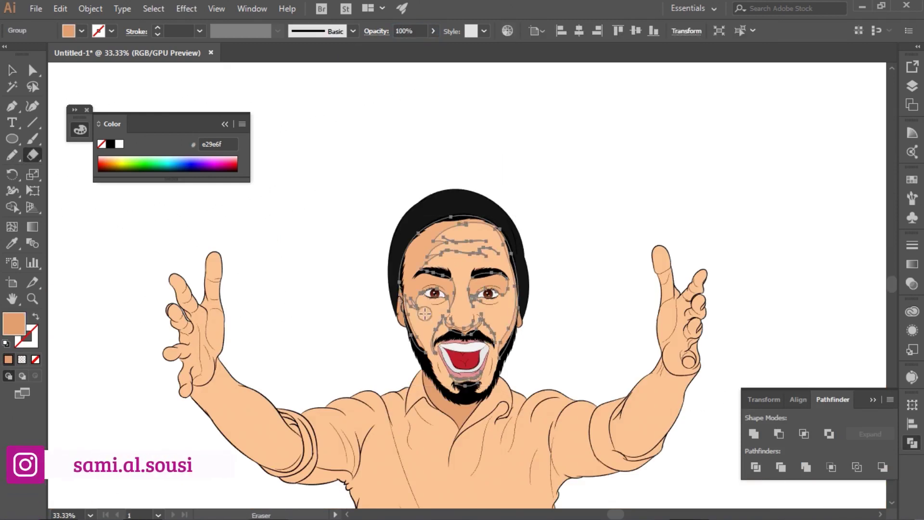
{"action": "key", "text": "v"}
{"action": "key", "text": "ctrl+shift+a"}
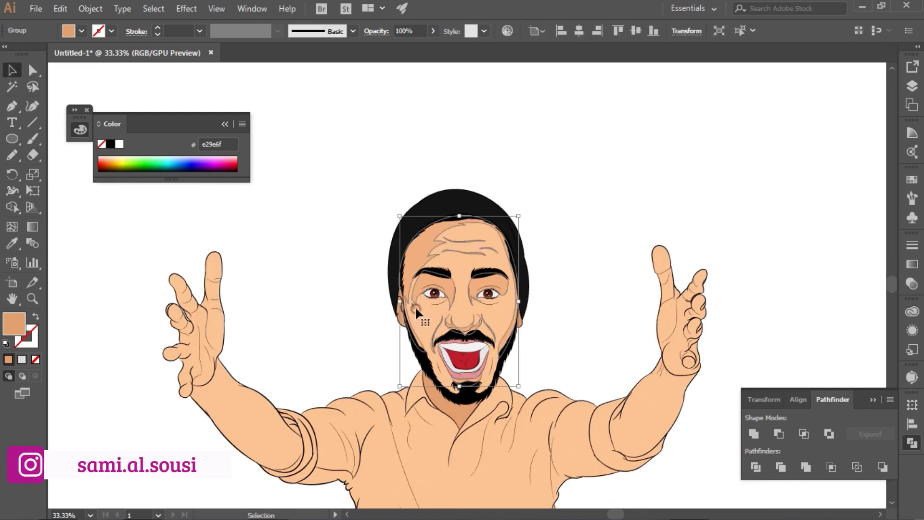
{"action": "key", "text": "ctrl+plus"}
Step: Discard a trial pencil stroke and select the face shading group
{"action": "key", "text": "n"}
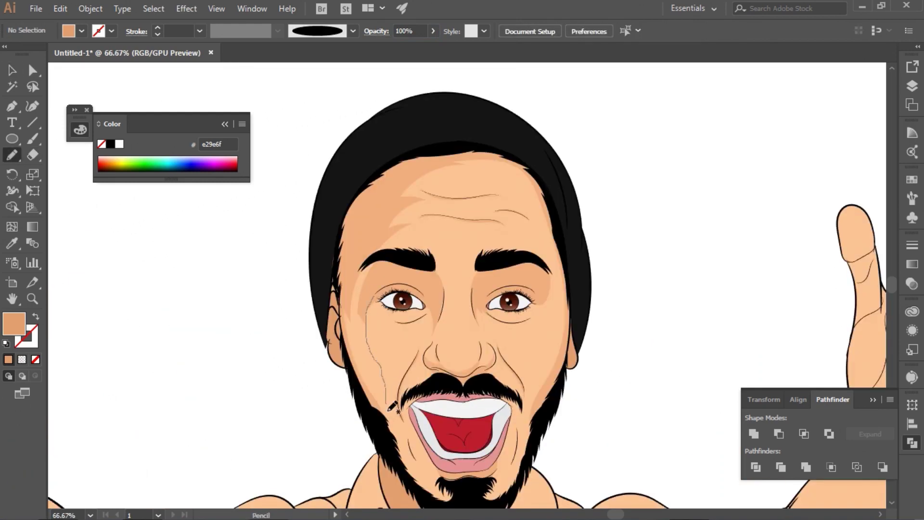
{"action": "left_click_drag", "start_coordinate": [377, 252], "coordinate": [378, 250]}
{"action": "key", "text": "ctrl+z"}
{"action": "key", "text": "v"}
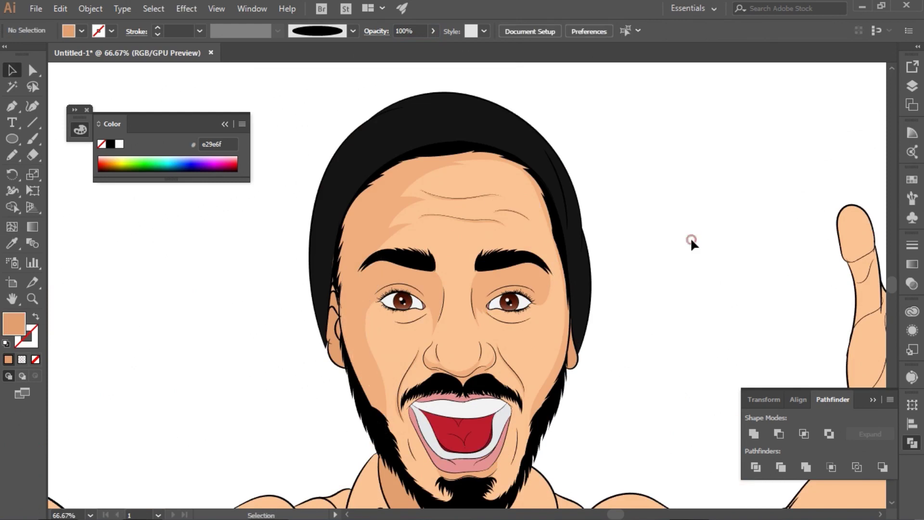
{"action": "key", "text": "n"}
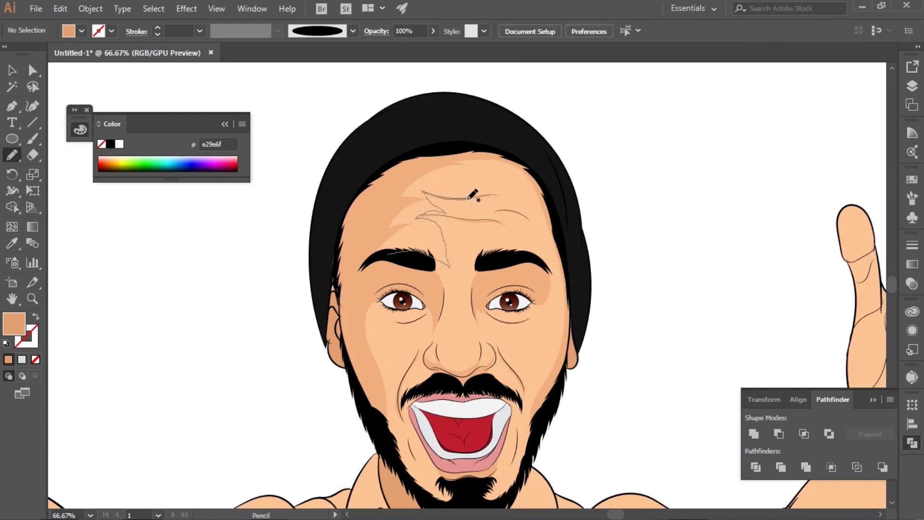
{"action": "key", "text": "v"}
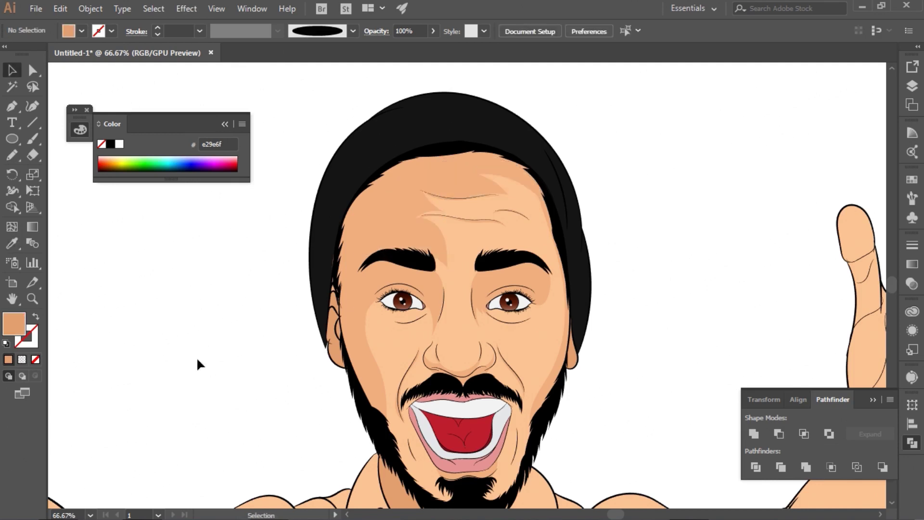
{"action": "left_click", "coordinate": [419, 196]}
{"action": "left_click", "coordinate": [390, 236]}
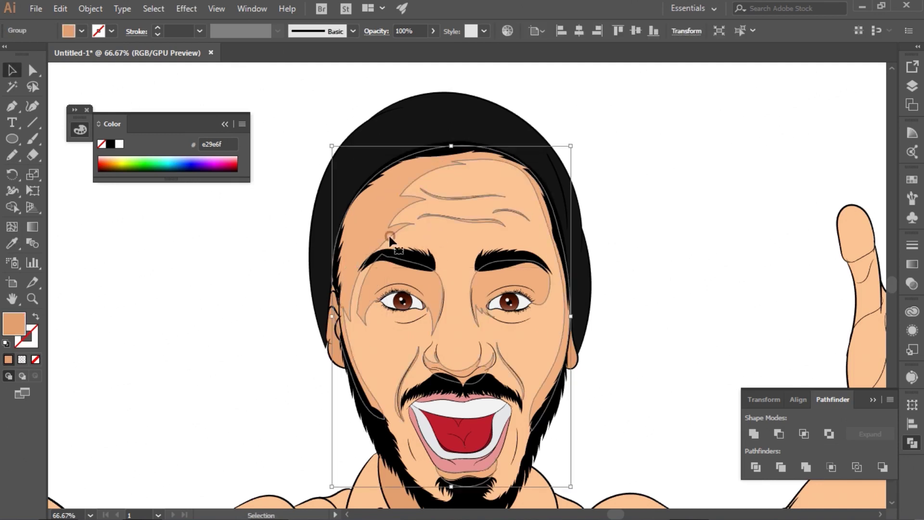
Step: Erase the forehead wrinkle shading near the left brow
{"action": "key", "text": "shift+e"}
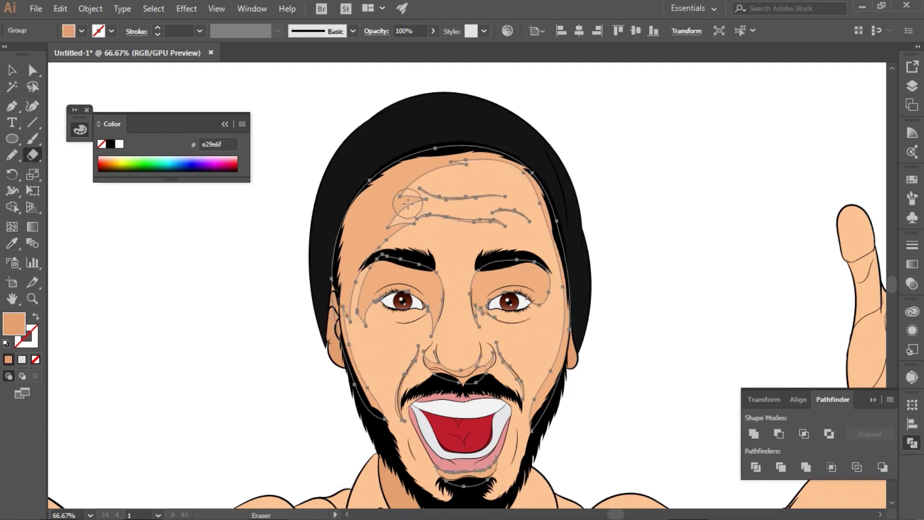
{"action": "left_click_drag", "start_coordinate": [422, 201], "coordinate": [404, 233]}
{"action": "mouse_move", "coordinate": [350, 305]}
{"action": "left_mouse_down"}
{"action": "mouse_move", "coordinate": [348, 289]}
{"action": "mouse_move", "coordinate": [408, 202]}
{"action": "left_mouse_up"}
{"action": "key", "text": "v"}
{"action": "left_click", "coordinate": [650, 227]}
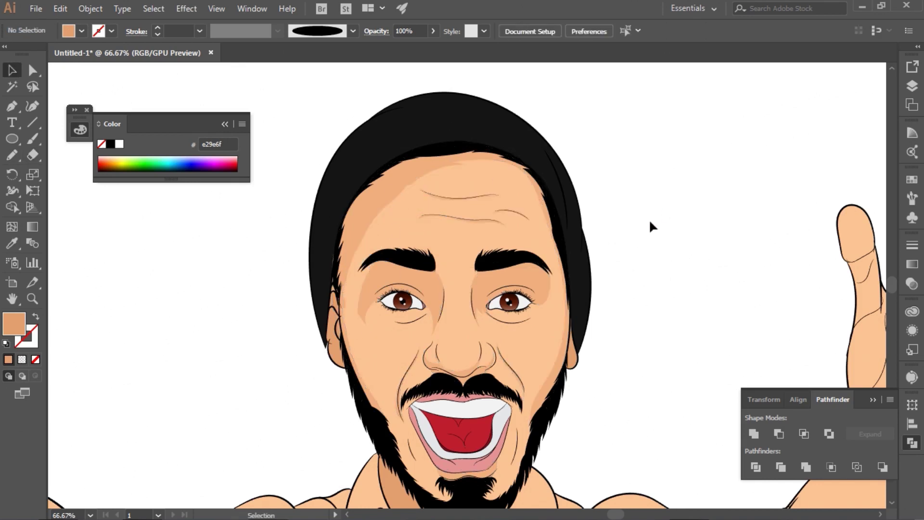
{"action": "left_click", "coordinate": [369, 307]}
{"action": "key", "text": "shift+e"}
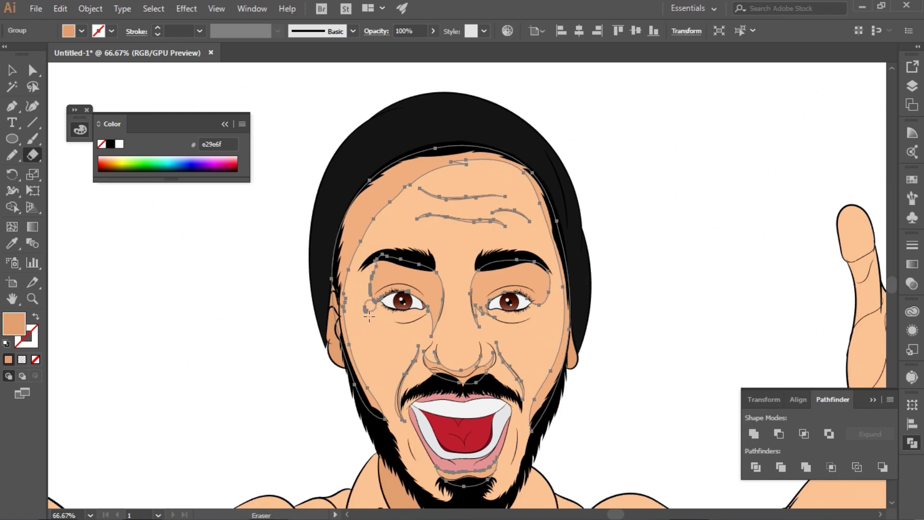
{"action": "key", "text": "v"}
{"action": "left_click", "coordinate": [660, 243]}
Step: Set the shading around the eyes to 44% opacity inside the face group
{"action": "double_click", "coordinate": [492, 284]}
{"action": "left_click", "coordinate": [433, 30]}
{"action": "left_click_drag", "start_coordinate": [434, 45], "coordinate": [403, 45]}
{"action": "double_click", "coordinate": [620, 138]}
{"action": "key", "text": "ctrl+minus"}
{"action": "key", "text": "ctrl+minus"}
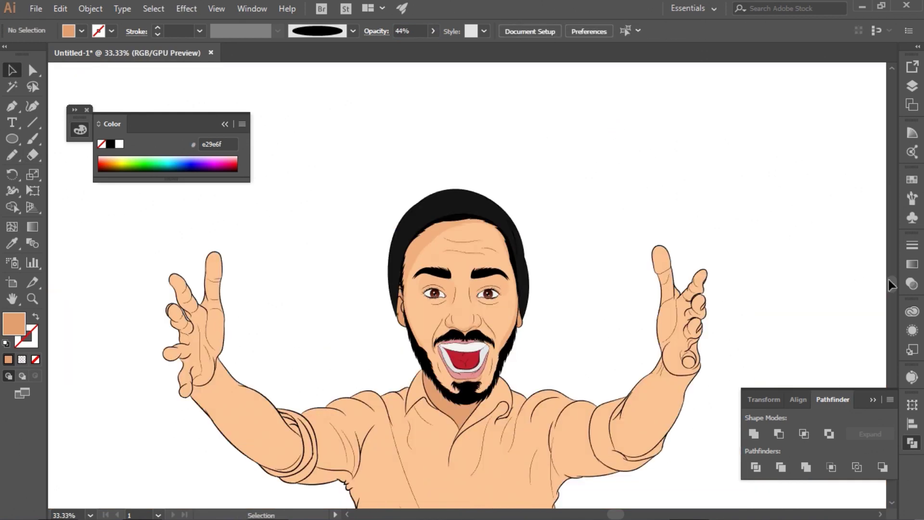
Step: Fill the shirt and collar with the light grey swatch
{"action": "scroll", "coordinate": [581, 353], "scroll_direction": "down", "scroll_amount": 4}
{"action": "left_click", "coordinate": [913, 86]}
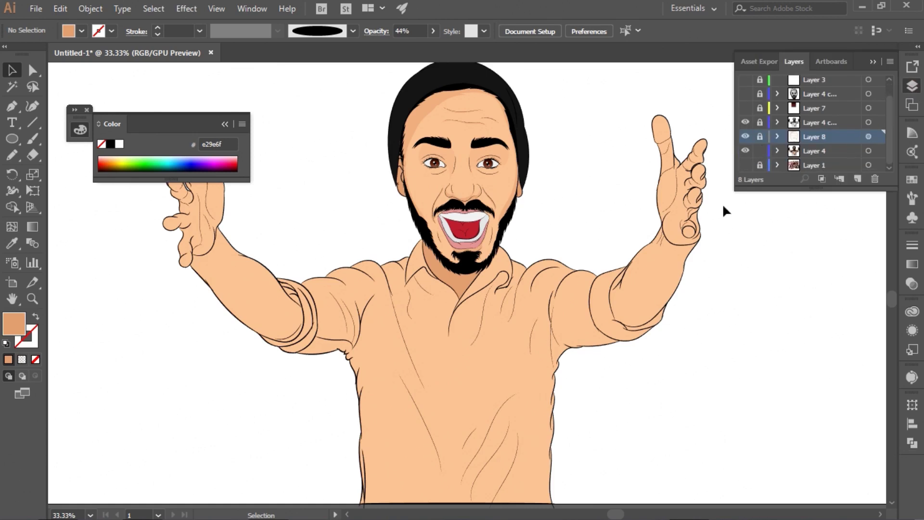
{"action": "double_click", "coordinate": [554, 337]}
{"action": "left_click", "coordinate": [82, 30]}
{"action": "left_click", "coordinate": [111, 94]}
{"action": "double_click", "coordinate": [501, 274]}
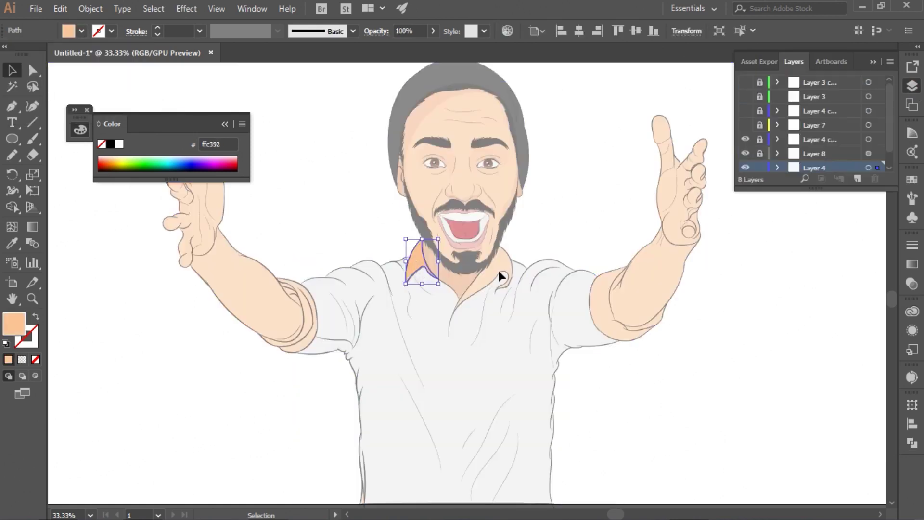
{"action": "left_click", "coordinate": [82, 30]}
{"action": "left_click", "coordinate": [112, 94]}
Step: Eyedropper the light grey onto both sleeve cuffs
{"action": "left_click", "coordinate": [455, 371]}
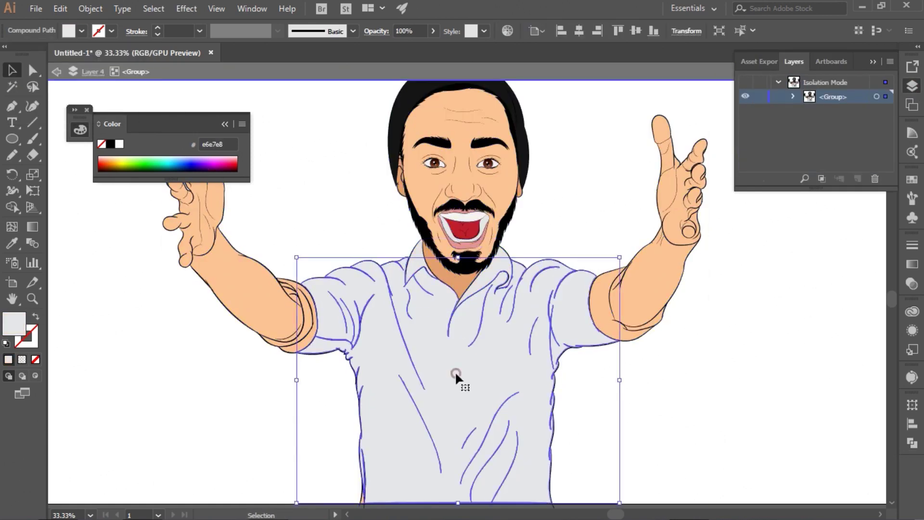
{"action": "left_click", "coordinate": [82, 31]}
{"action": "left_click", "coordinate": [289, 313]}
{"action": "key", "text": "i"}
{"action": "left_click", "coordinate": [440, 254]}
{"action": "left_click", "coordinate": [621, 303], "text": "ctrl"}
{"action": "left_click", "coordinate": [452, 279]}
Step: Fill the cuff crease grey and draw a skin shadow where forearm meets cuff
{"action": "scroll", "coordinate": [626, 361], "scroll_direction": "up", "scroll_amount": 5}
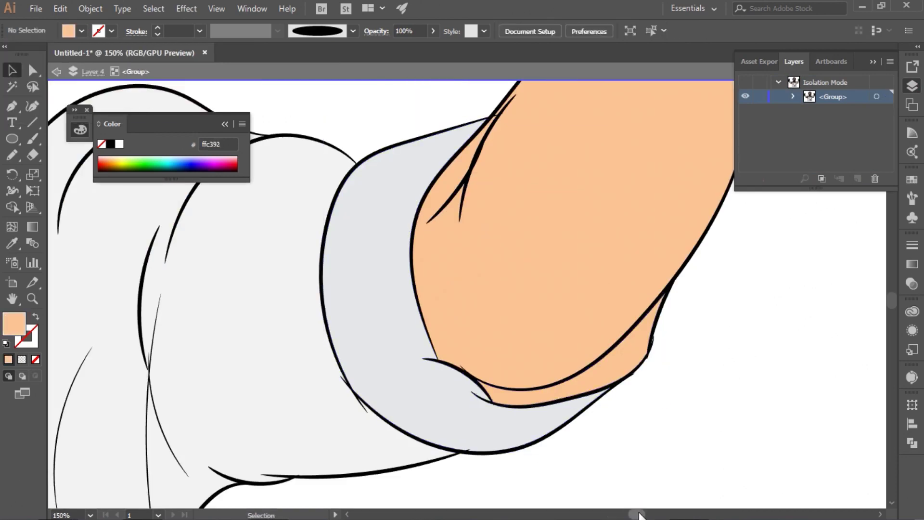
{"action": "left_click_drag", "start_coordinate": [640, 512], "coordinate": [593, 512]}
{"action": "key", "text": "v"}
{"action": "left_click", "coordinate": [349, 207]}
{"action": "left_click", "coordinate": [82, 31]}
{"action": "left_click", "coordinate": [111, 93]}
{"action": "left_click", "coordinate": [353, 133]}
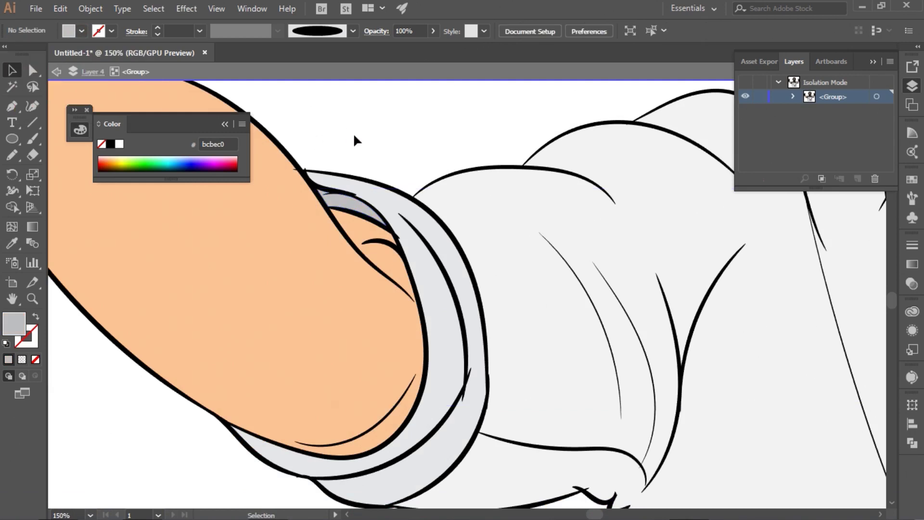
{"action": "key", "text": "ctrl+minus"}
{"action": "key", "text": "ctrl+minus"}
{"action": "key", "text": "n"}
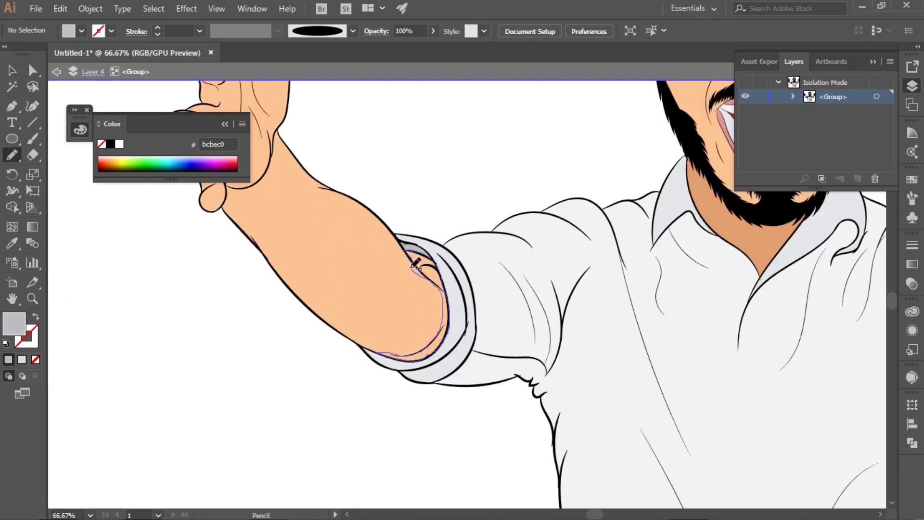
{"action": "left_click_drag", "start_coordinate": [415, 264], "coordinate": [417, 266]}
Step: Unlock and select Layer 8, then draw a first shading stroke on the arm
{"action": "key", "text": "v"}
{"action": "double_click", "coordinate": [466, 190]}
{"action": "left_click", "coordinate": [765, 159]}
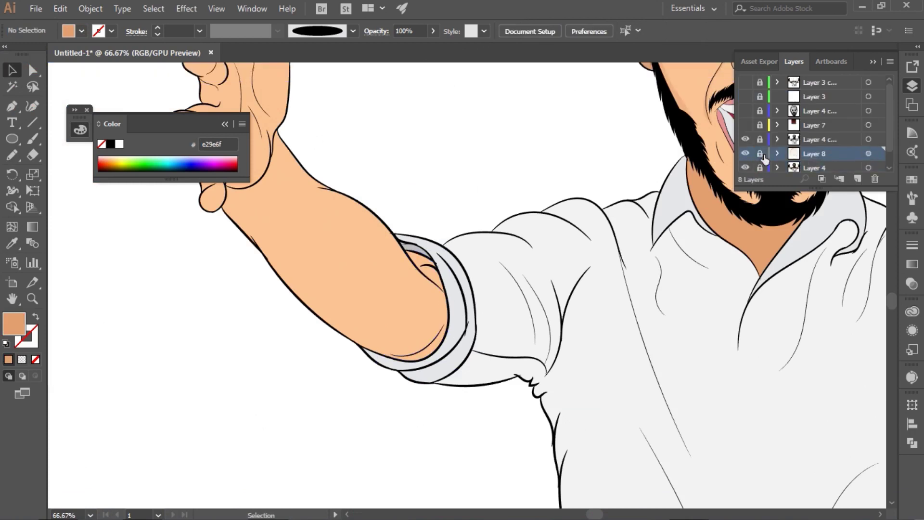
{"action": "key", "text": "ctrl+minus"}
{"action": "left_click_drag", "start_coordinate": [597, 512], "coordinate": [588, 511]}
{"action": "key", "text": "n"}
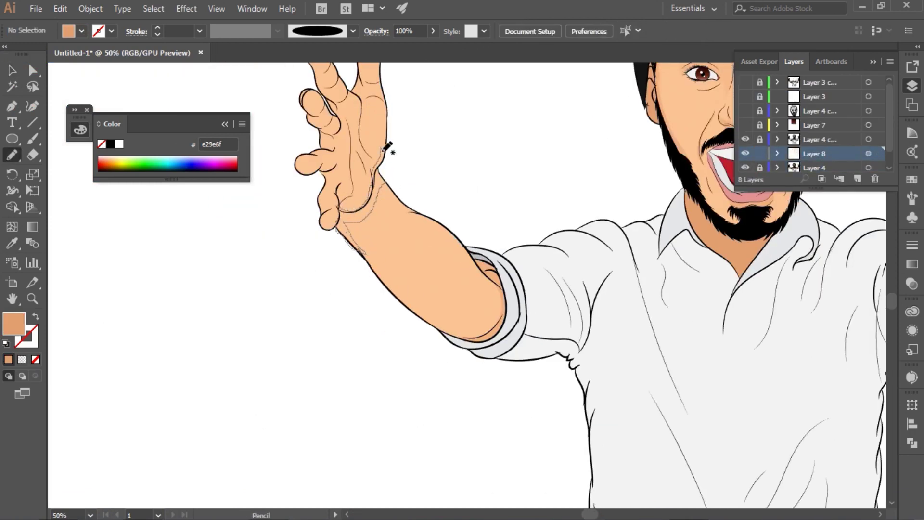
{"action": "left_click_drag", "start_coordinate": [376, 330], "coordinate": [313, 377]}
{"action": "key", "text": "v"}
{"action": "key", "text": "ctrl+minus"}
{"action": "key", "text": "ctrl+minus"}
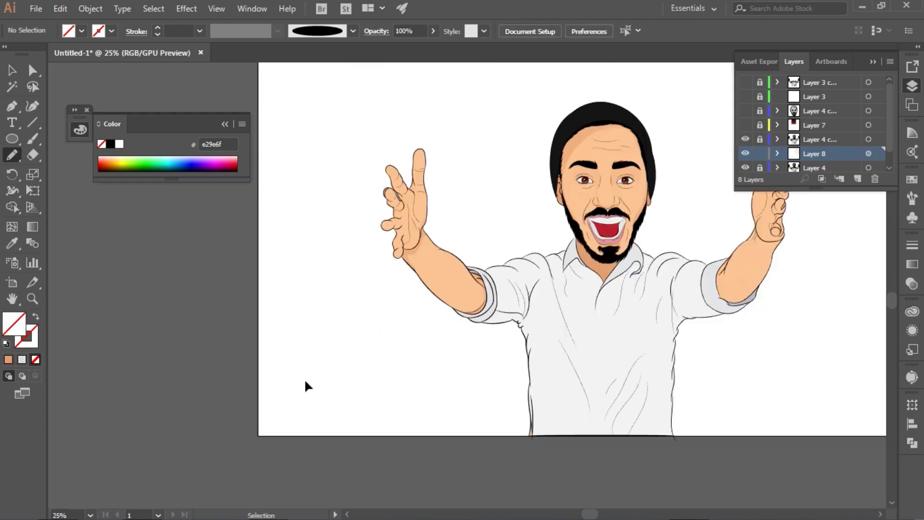
{"action": "left_click_drag", "start_coordinate": [595, 516], "coordinate": [600, 516]}
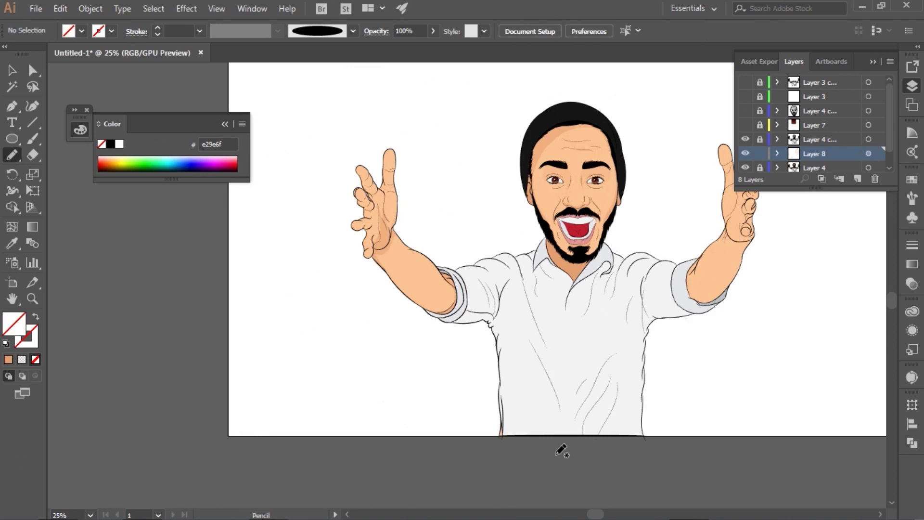
Step: Draw shading along the right lower forearm and upper elbow edge
{"action": "scroll", "coordinate": [561, 450], "scroll_direction": "right", "scroll_amount": 3}
{"action": "key", "text": "ctrl+plus"}
{"action": "key", "text": "ctrl+plus"}
{"action": "key", "text": "ctrl+plus"}
{"action": "mouse_move", "coordinate": [654, 260]}
{"action": "left_mouse_down"}
{"action": "mouse_move", "coordinate": [694, 316]}
{"action": "mouse_move", "coordinate": [733, 304]}
{"action": "left_mouse_up"}
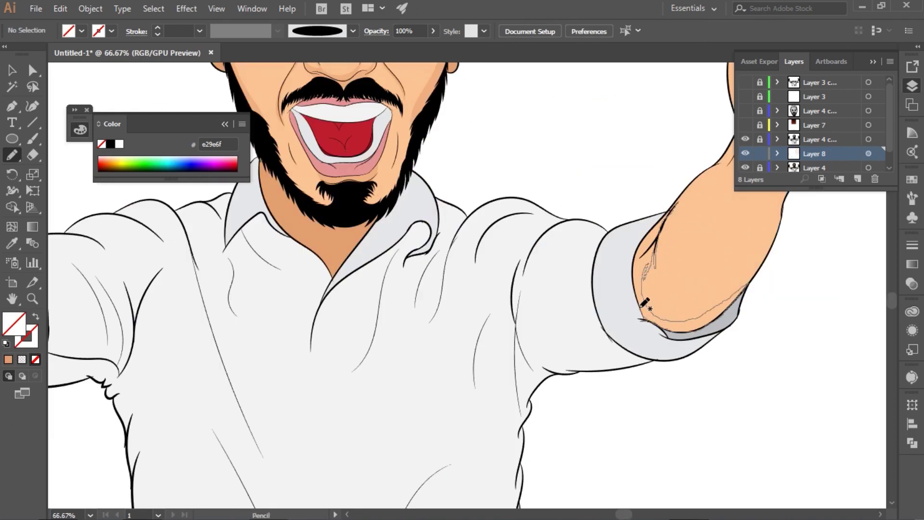
{"action": "left_click_drag", "start_coordinate": [644, 303], "coordinate": [674, 212]}
{"action": "key", "text": "ctrl+shift+a"}
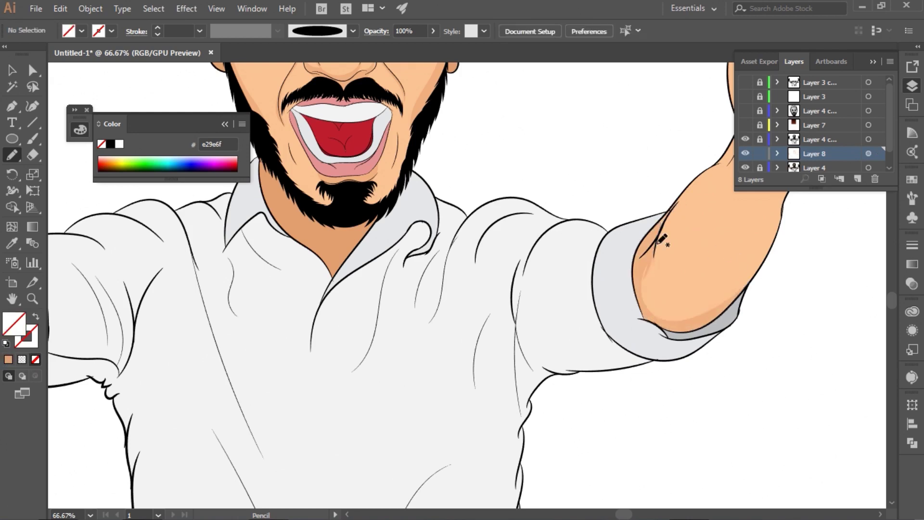
{"action": "scroll", "coordinate": [662, 239], "scroll_direction": "right", "scroll_amount": 5}
{"action": "scroll", "coordinate": [574, 231], "scroll_direction": "up", "scroll_amount": 5}
Step: Draw shading on the palm, thumb crease and finger creases of the raised hand
{"action": "mouse_move", "coordinate": [575, 232]}
{"action": "left_mouse_down"}
{"action": "mouse_move", "coordinate": [598, 196]}
{"action": "mouse_move", "coordinate": [609, 115]}
{"action": "mouse_move", "coordinate": [573, 135]}
{"action": "mouse_move", "coordinate": [572, 223]}
{"action": "left_mouse_up"}
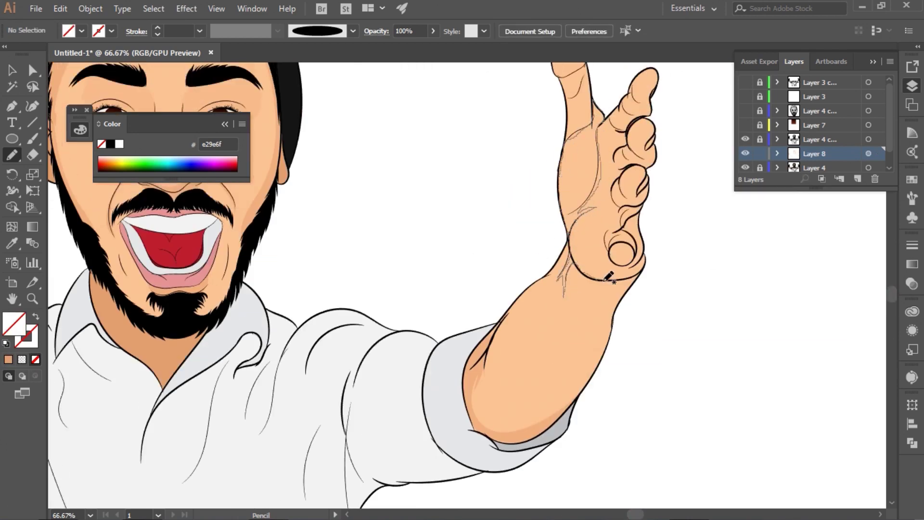
{"action": "left_click_drag", "start_coordinate": [591, 261], "coordinate": [584, 212]}
{"action": "key", "text": "ctrl+shift+a"}
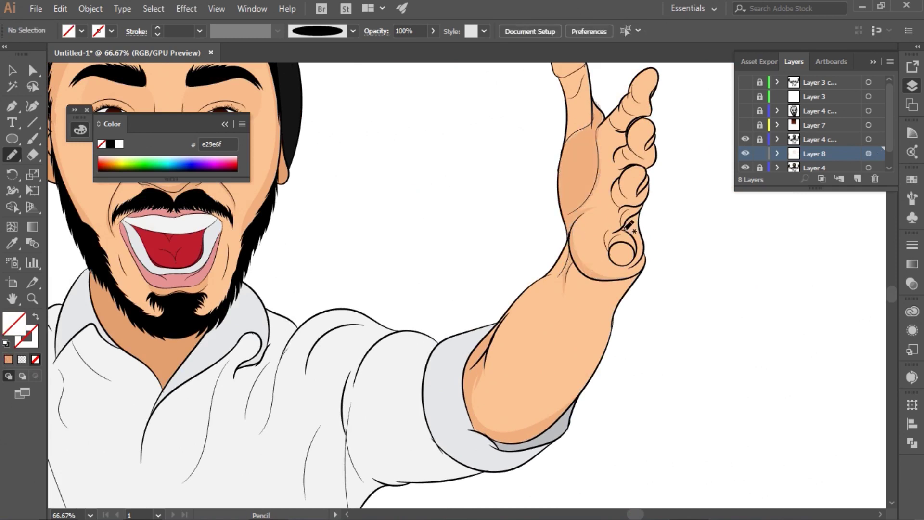
{"action": "left_click_drag", "start_coordinate": [642, 212], "coordinate": [638, 258]}
{"action": "key", "text": "ctrl+shift+a"}
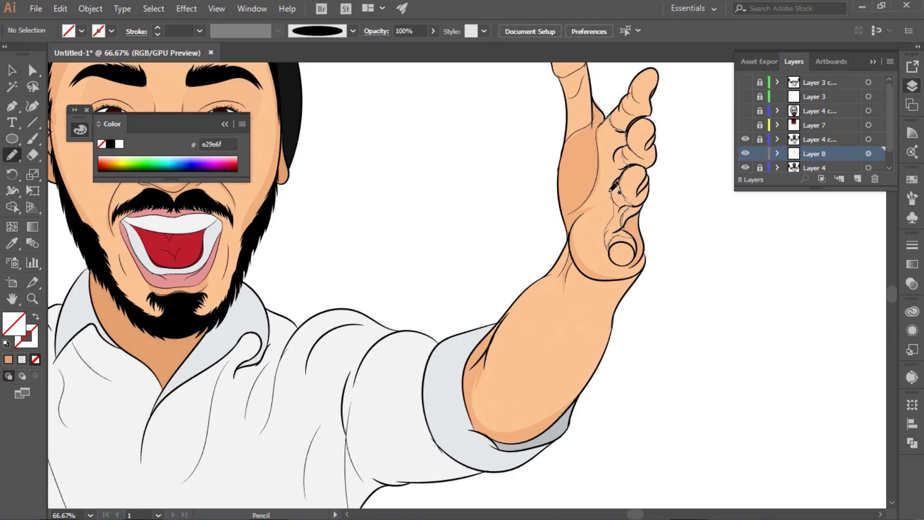
{"action": "left_click_drag", "start_coordinate": [616, 236], "coordinate": [607, 118]}
{"action": "key", "text": "ctrl+shift+a"}
{"action": "key", "text": "ctrl+minus"}
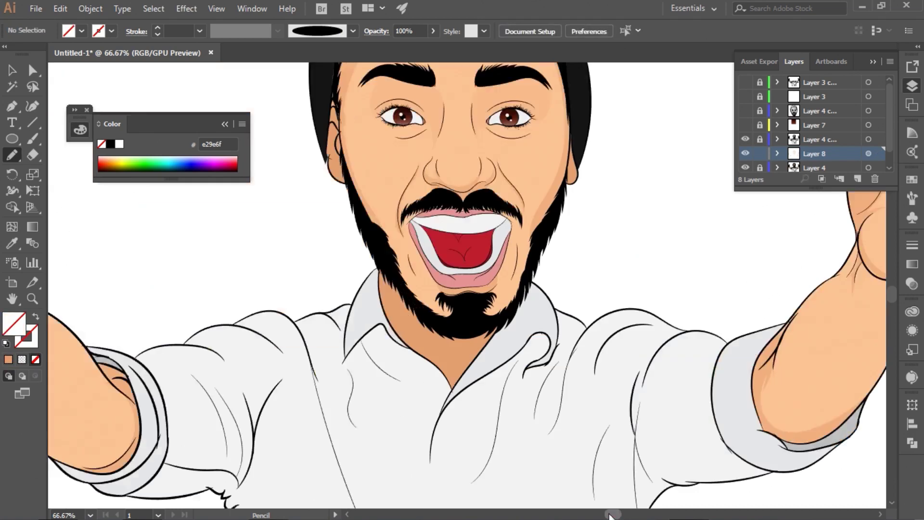